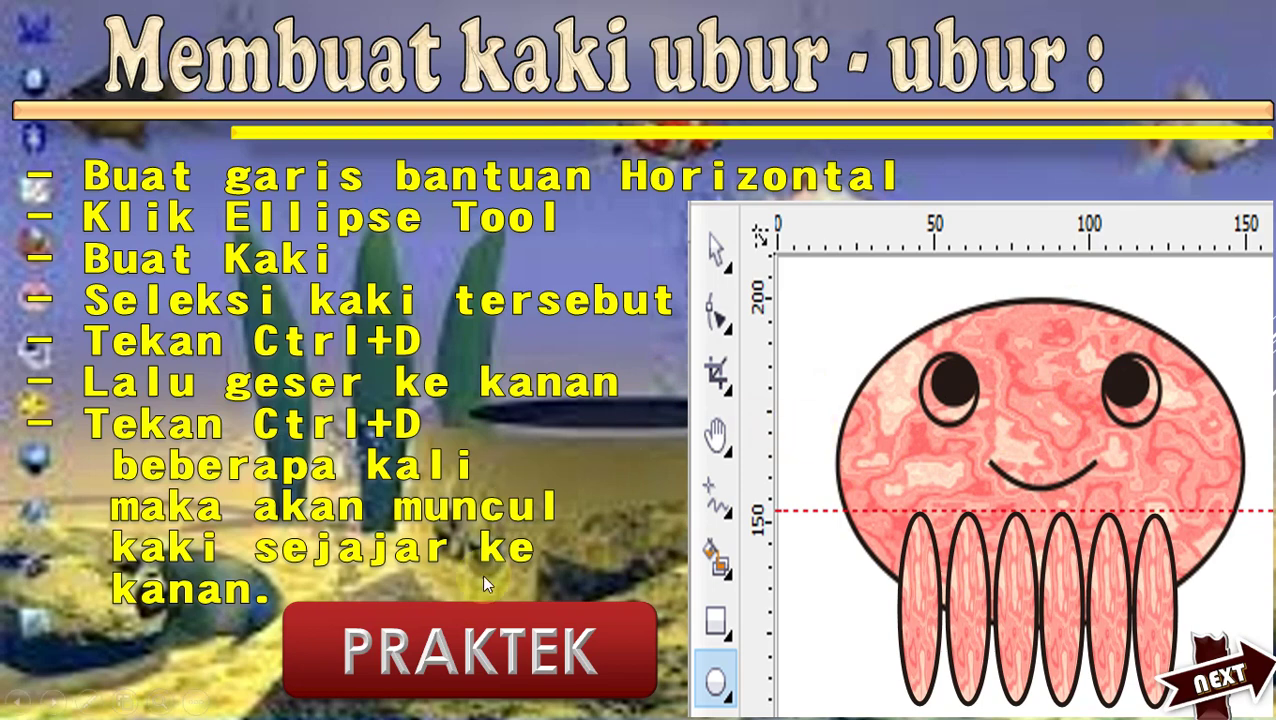
Switch to CorelDRAW and insert a blank page after Page 1 in AQUARIUM.cdr.
left_click(471, 643)
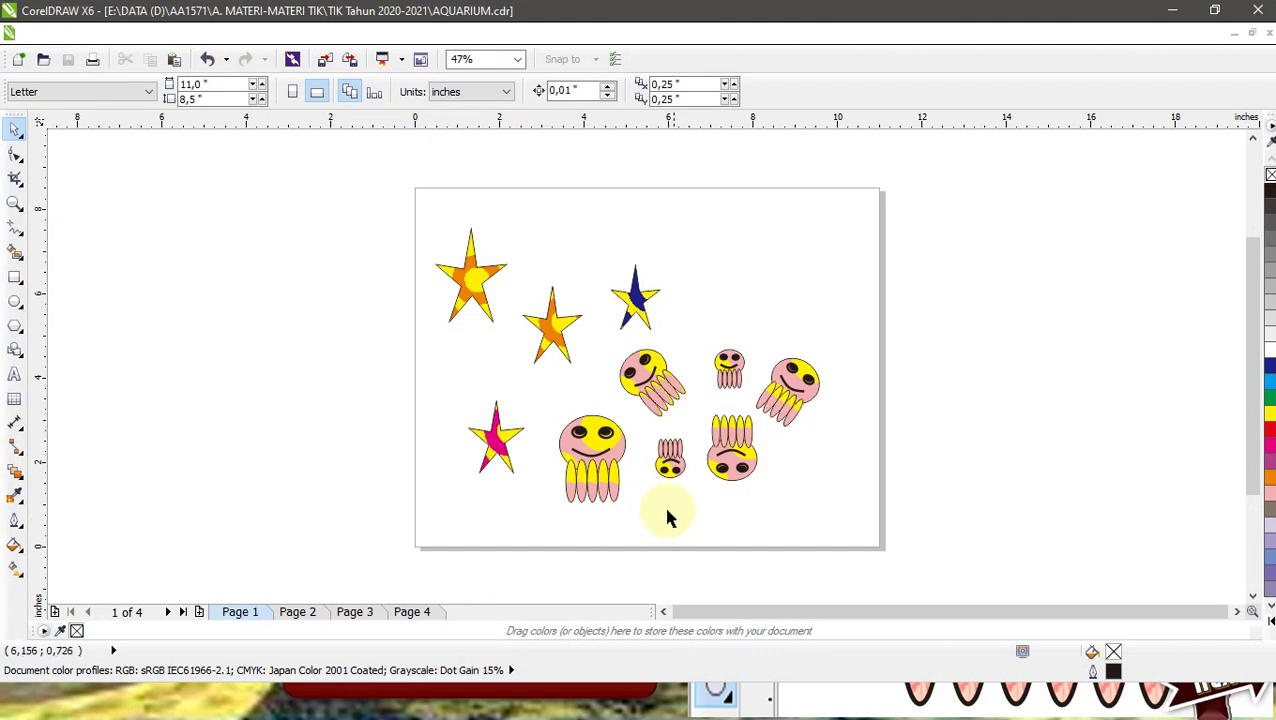
left_click(200, 614)
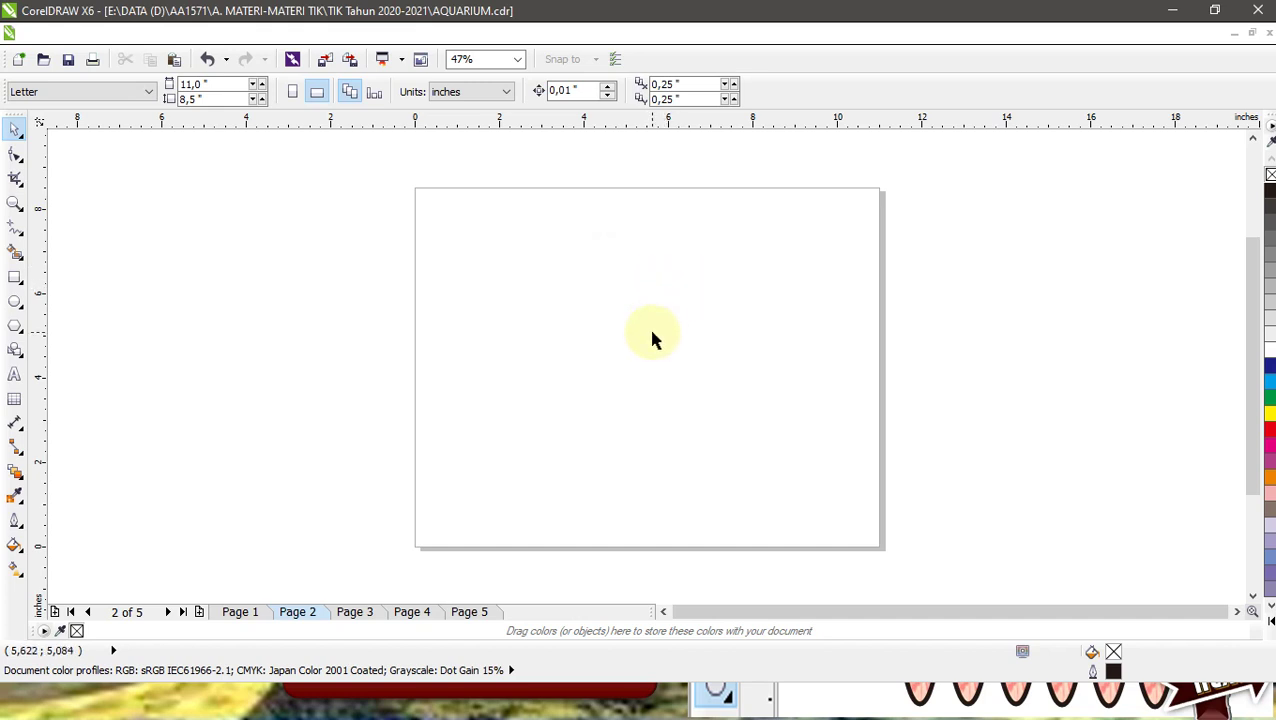
Draw a pentagon about 2.57 by 2.44 inches on the new page and pull its bottom-side midpoint node inward to form a five-pointed star.
scroll(646, 340, "up", 2)
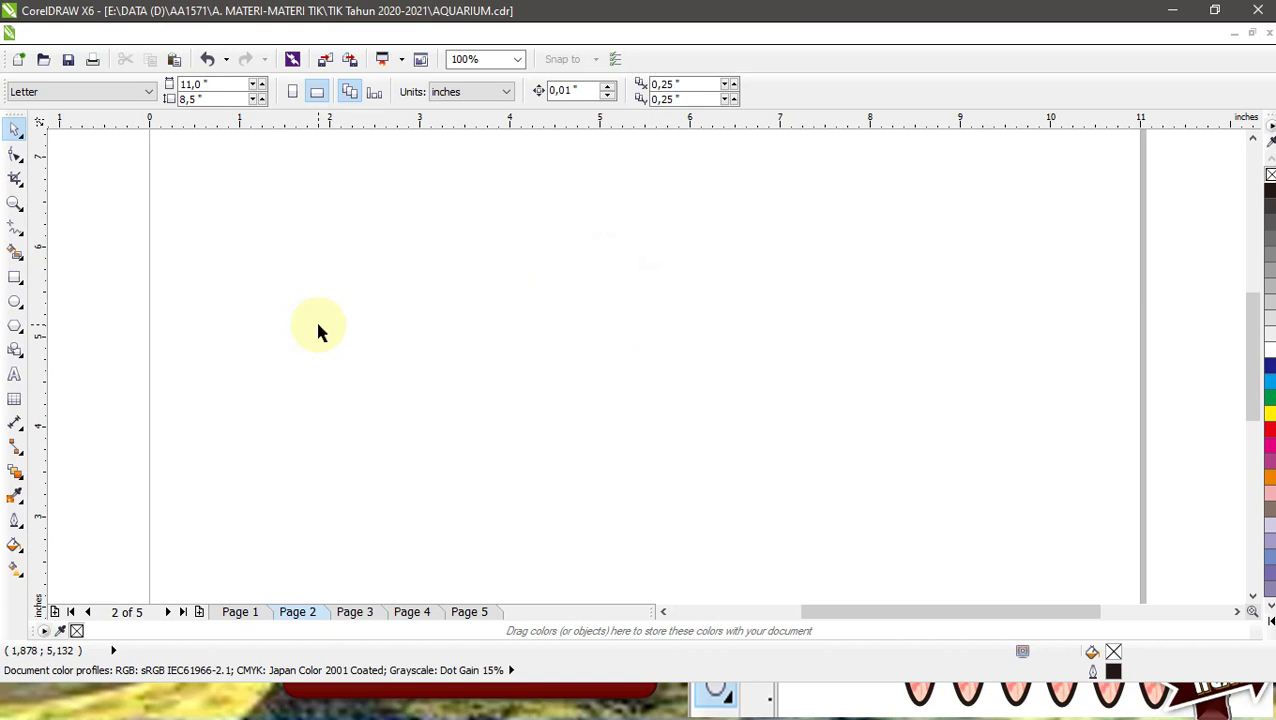
left_click(15, 328)
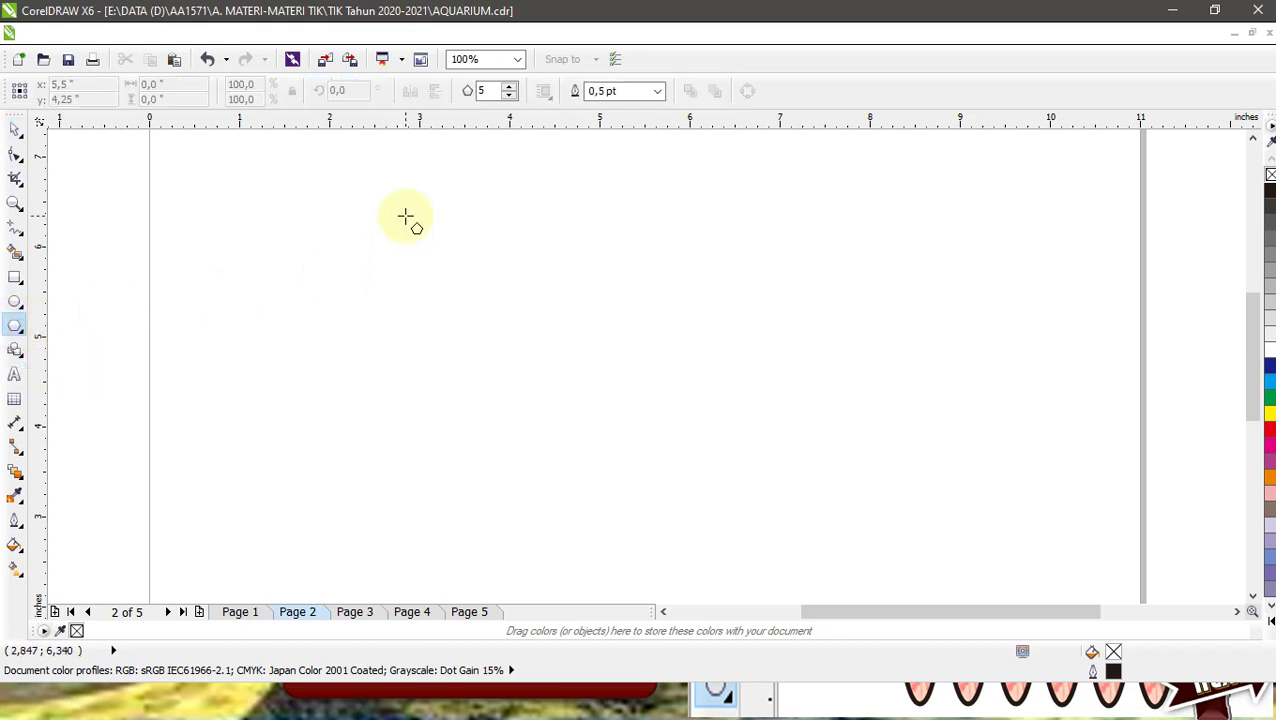
left_click_drag(396, 193, 639, 437)
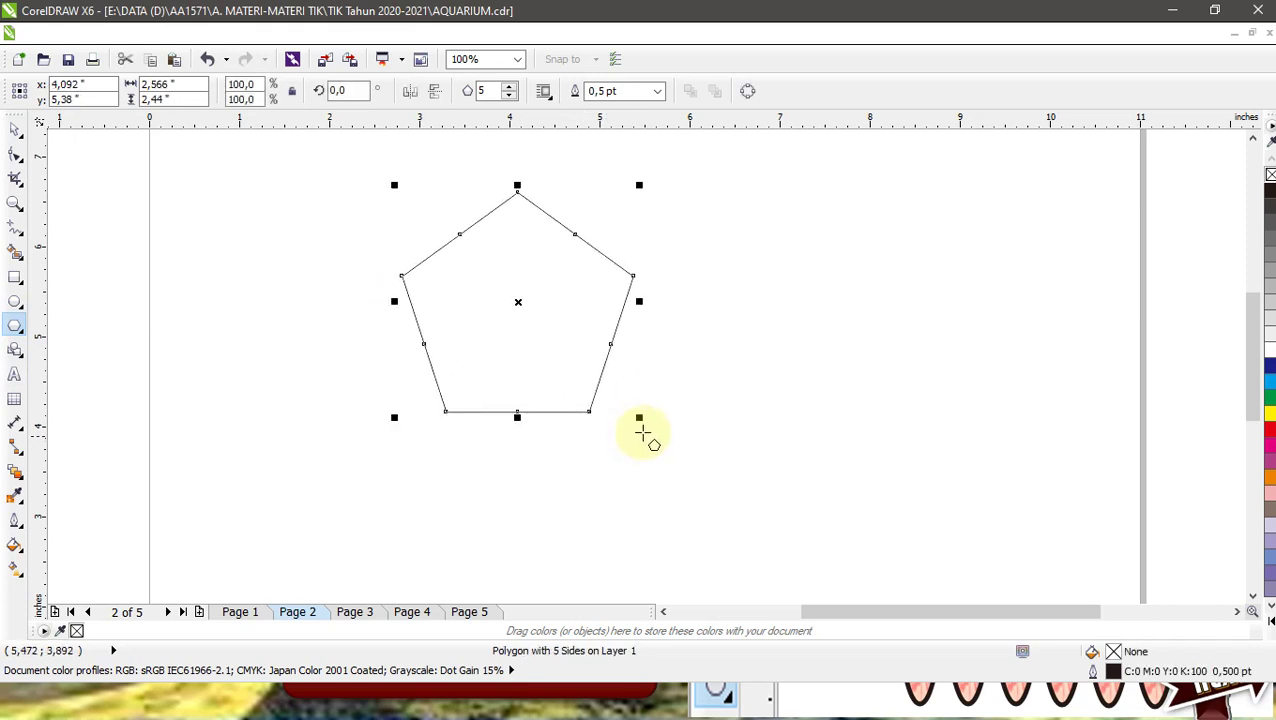
left_click(15, 157)
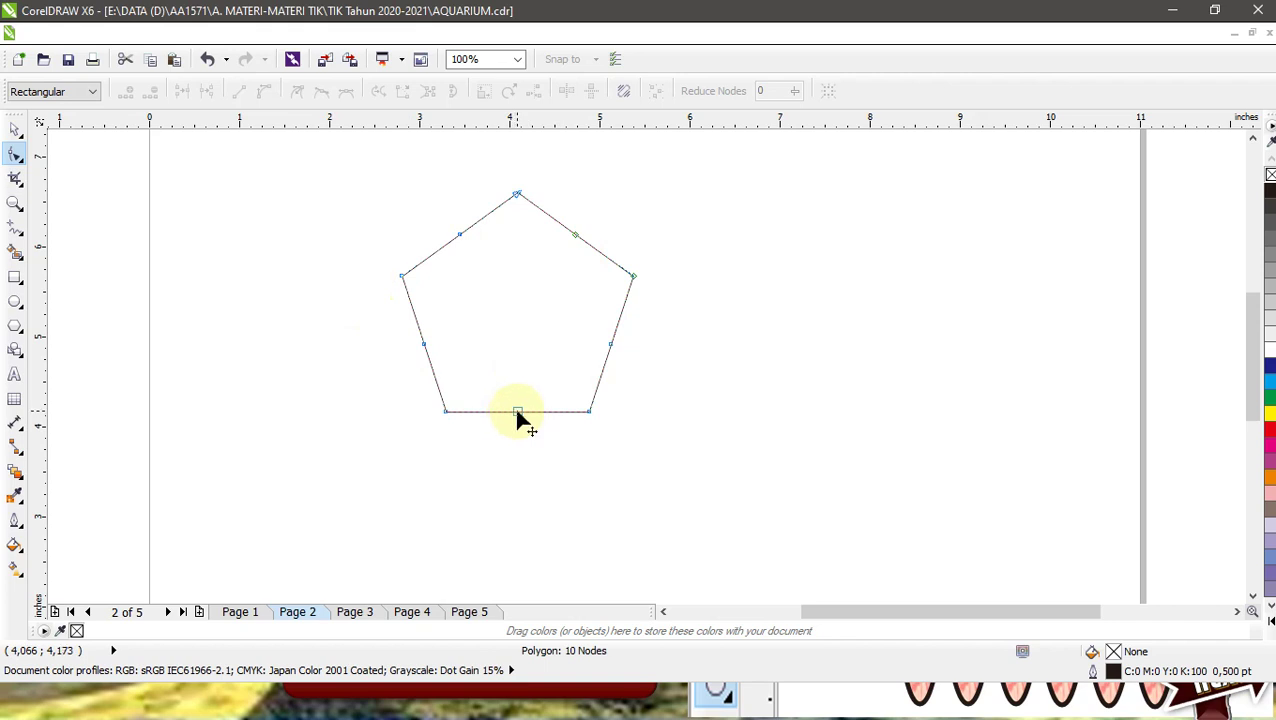
left_click_drag(514, 412, 518, 362)
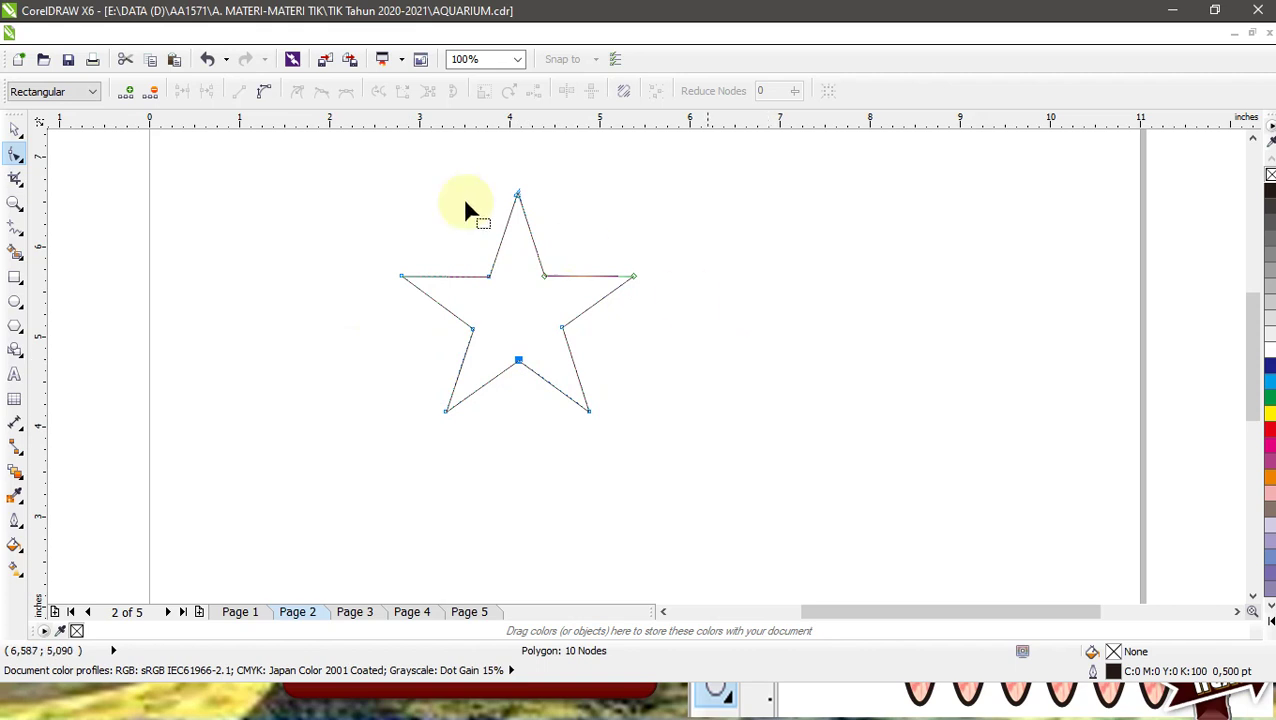
Apply the Neon slice texture fill from the Samples library to the star.
left_click(15, 548)
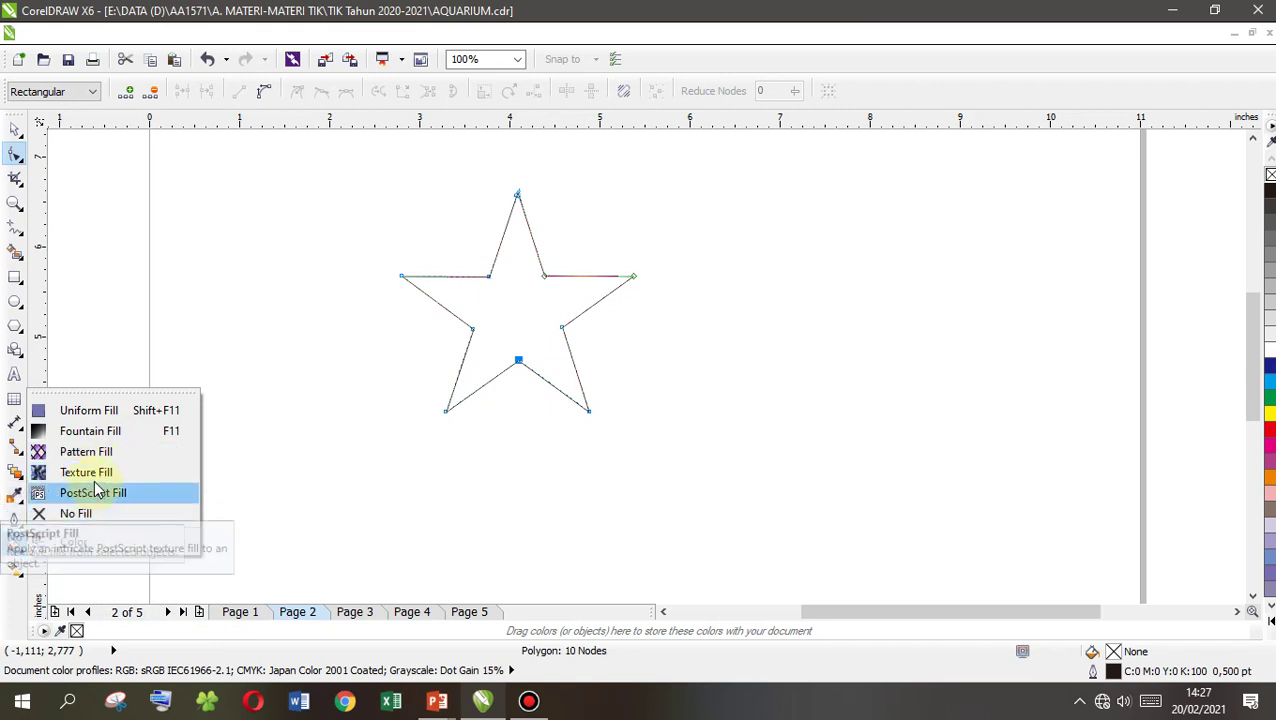
left_click(90, 475)
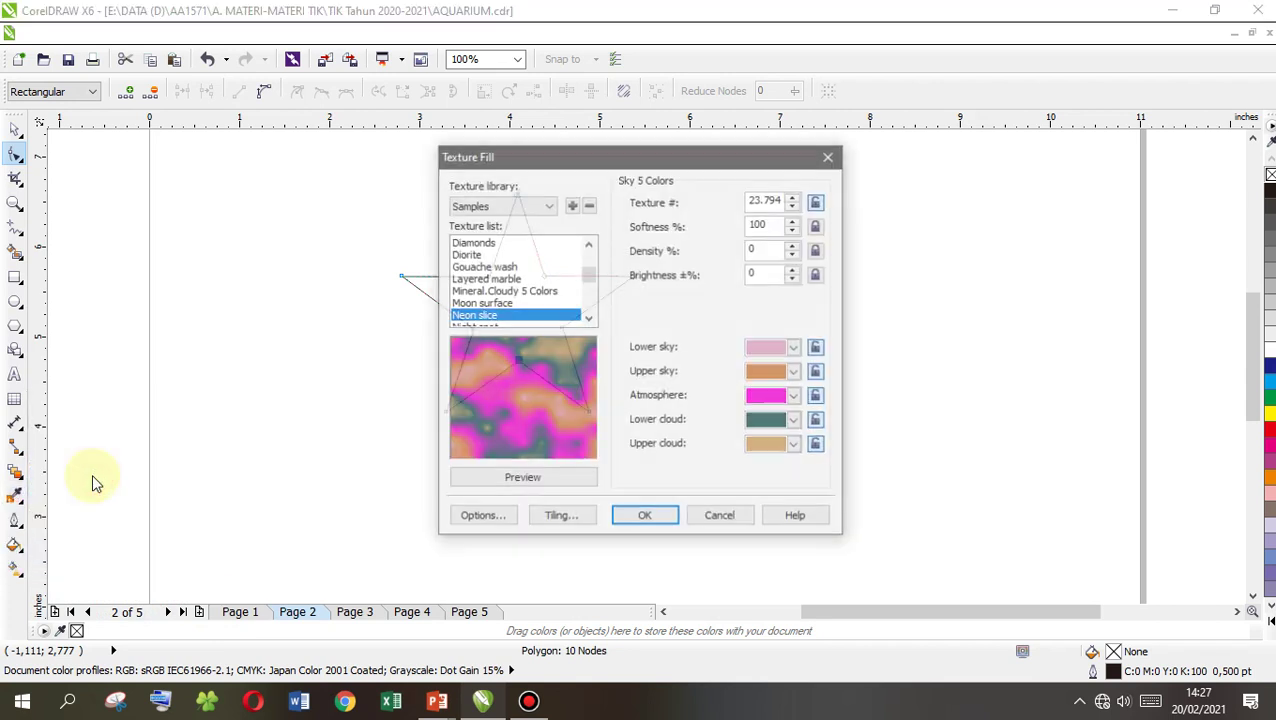
left_click(645, 518)
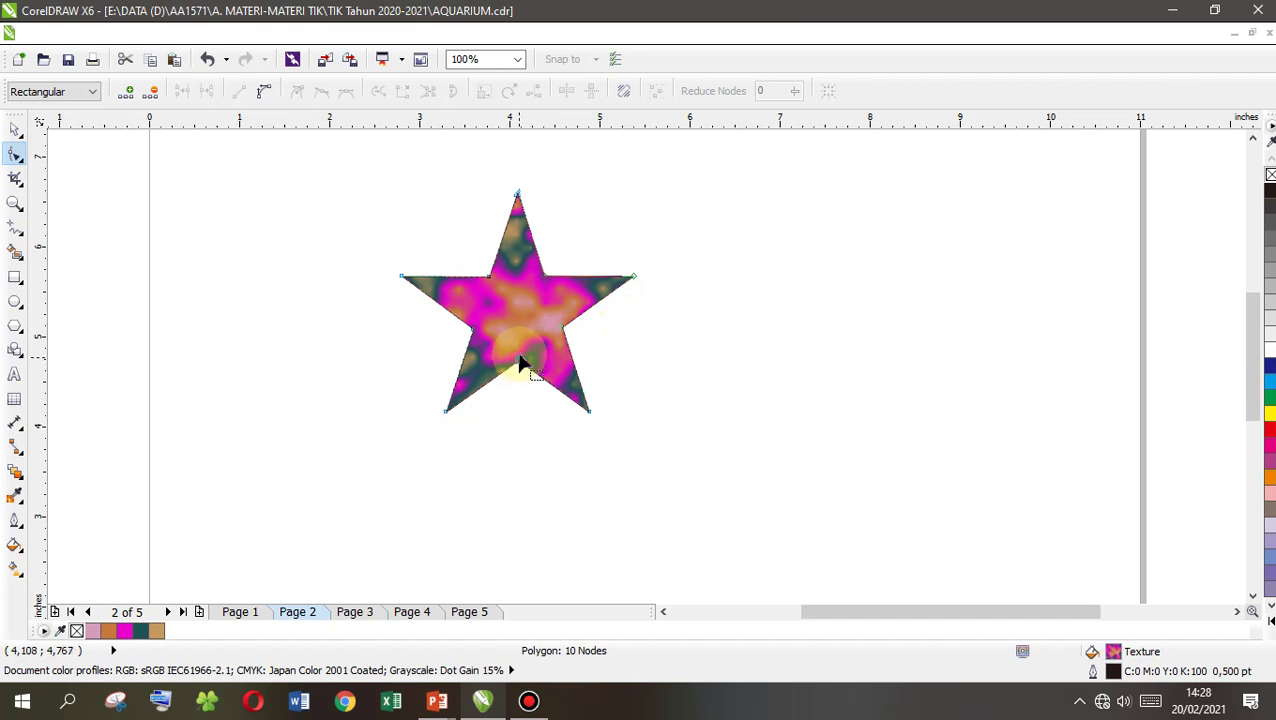
Scale the star down to about 1.45 by 1.38 inches and move it toward the page's upper left.
left_click(14, 128)
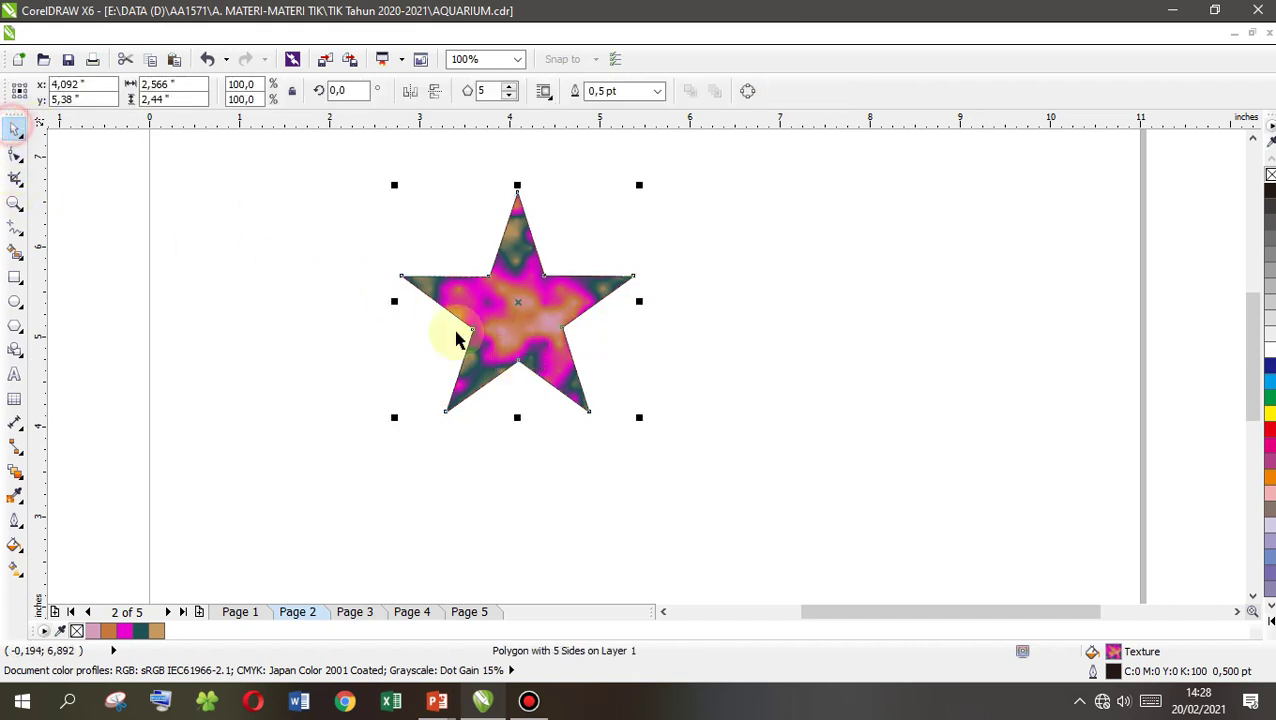
left_click(820, 337)
left_click(551, 290)
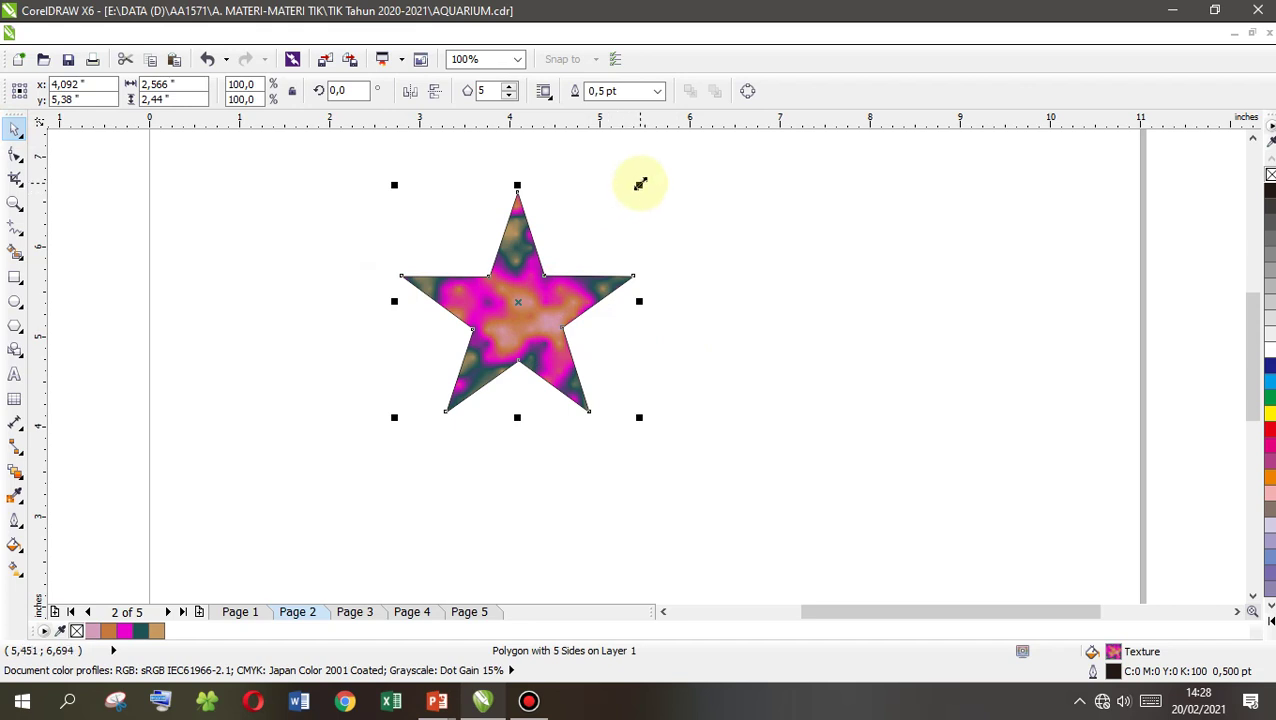
left_click_drag(640, 183, 548, 282)
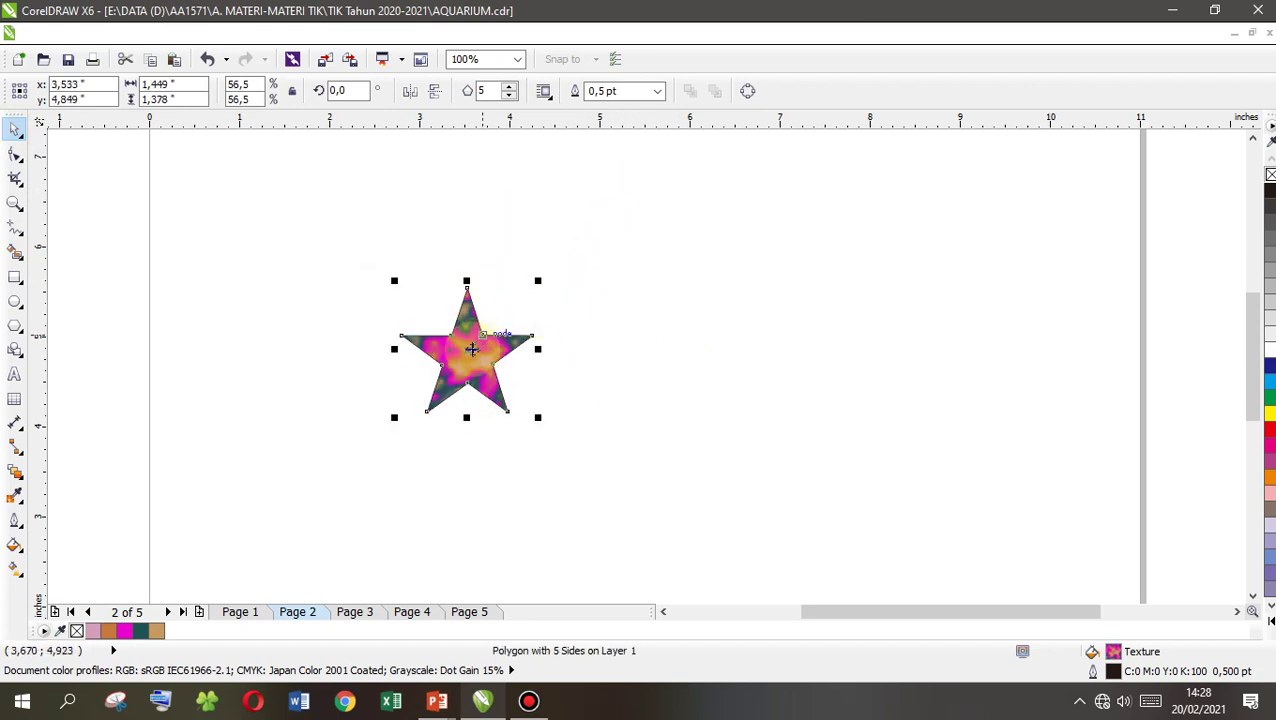
left_click_drag(445, 348, 313, 265)
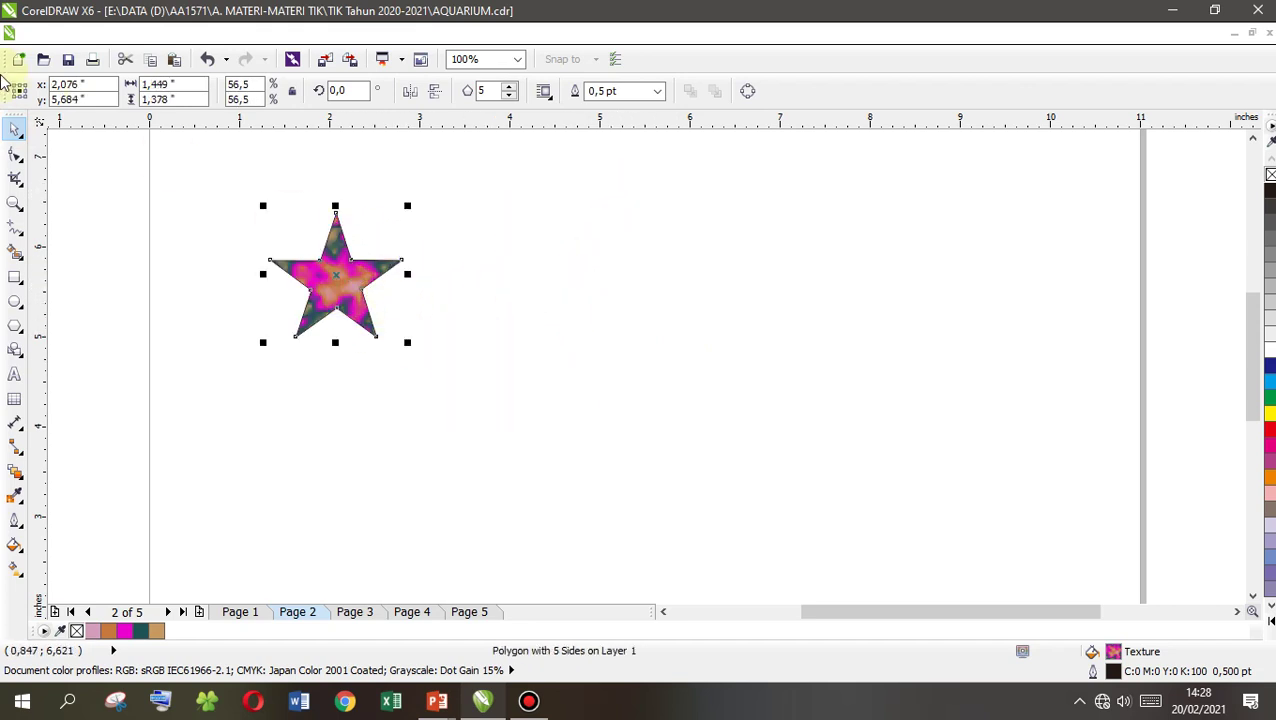
Duplicate the star, move the copy up and to the right of the original, and make it smaller.
left_click(76, 34)
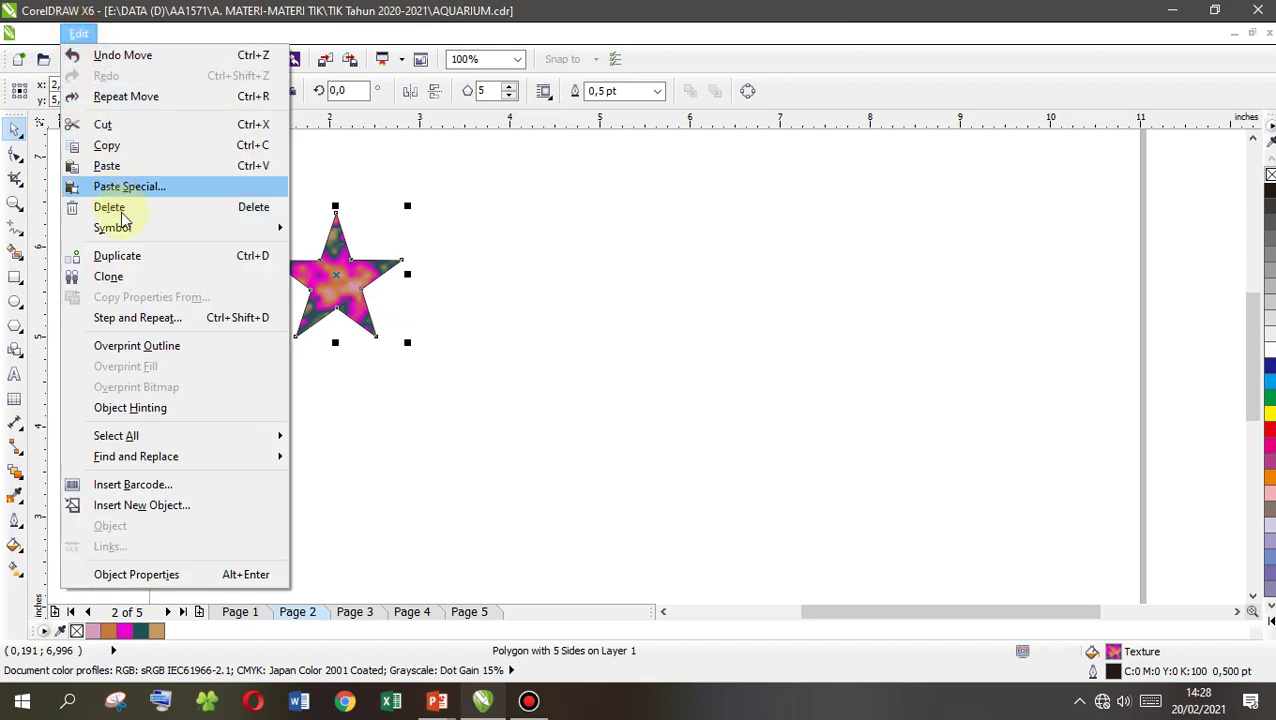
left_click(258, 256)
left_click_drag(342, 255, 455, 239)
left_click_drag(526, 162, 499, 189)
Repeat the duplication four more times to continue the diagonal row of progressively smaller stars.
key("ctrl+d")
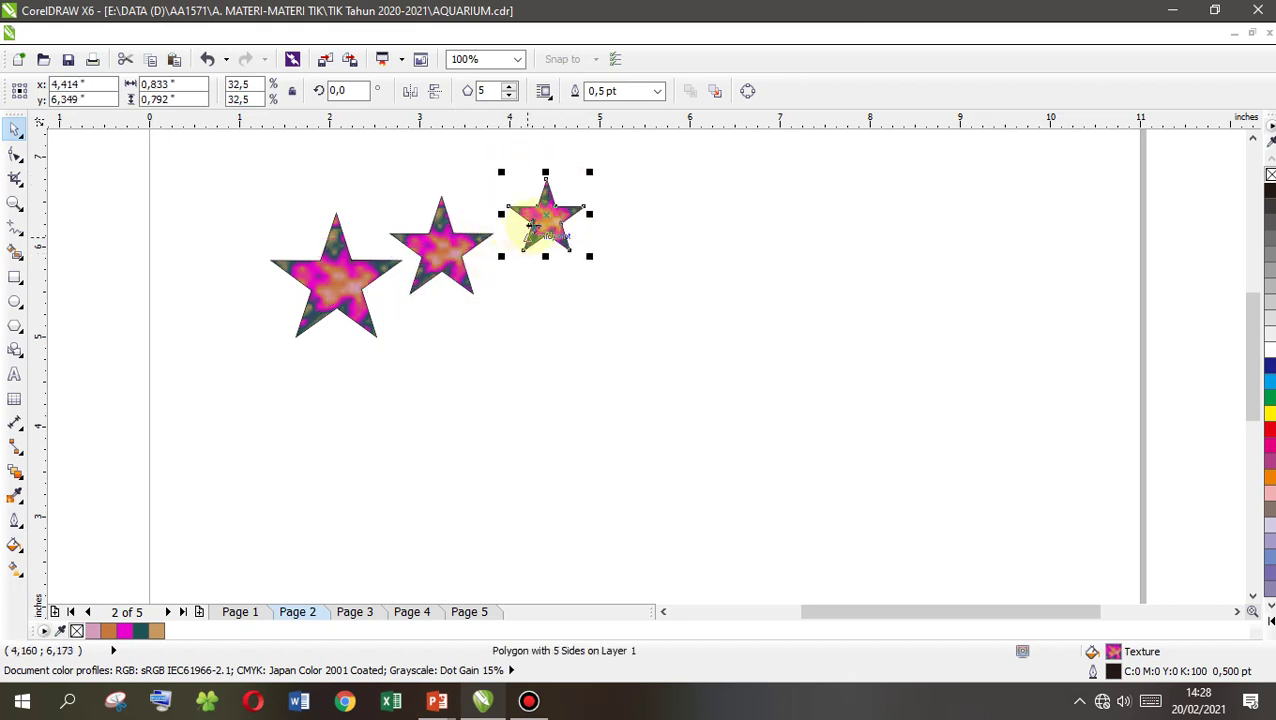
key("ctrl+d")
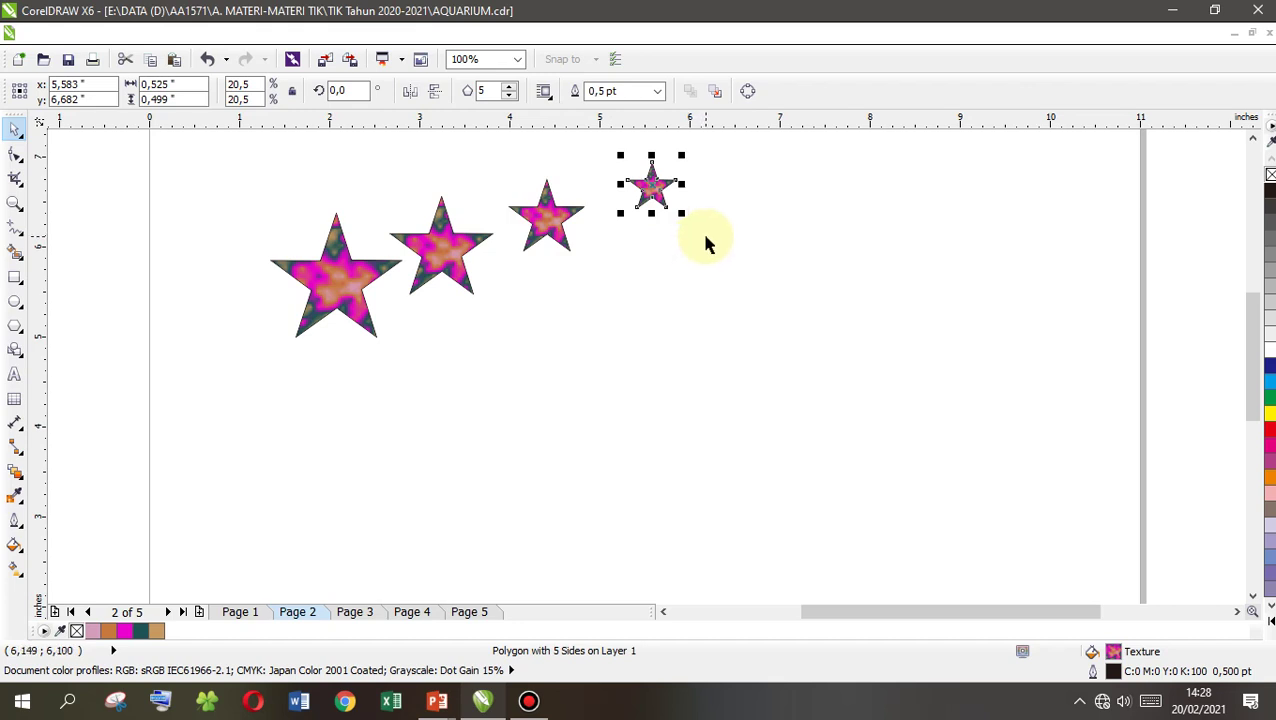
key("ctrl+d")
left_click_drag(763, 171, 789, 182)
key("ctrl+d")
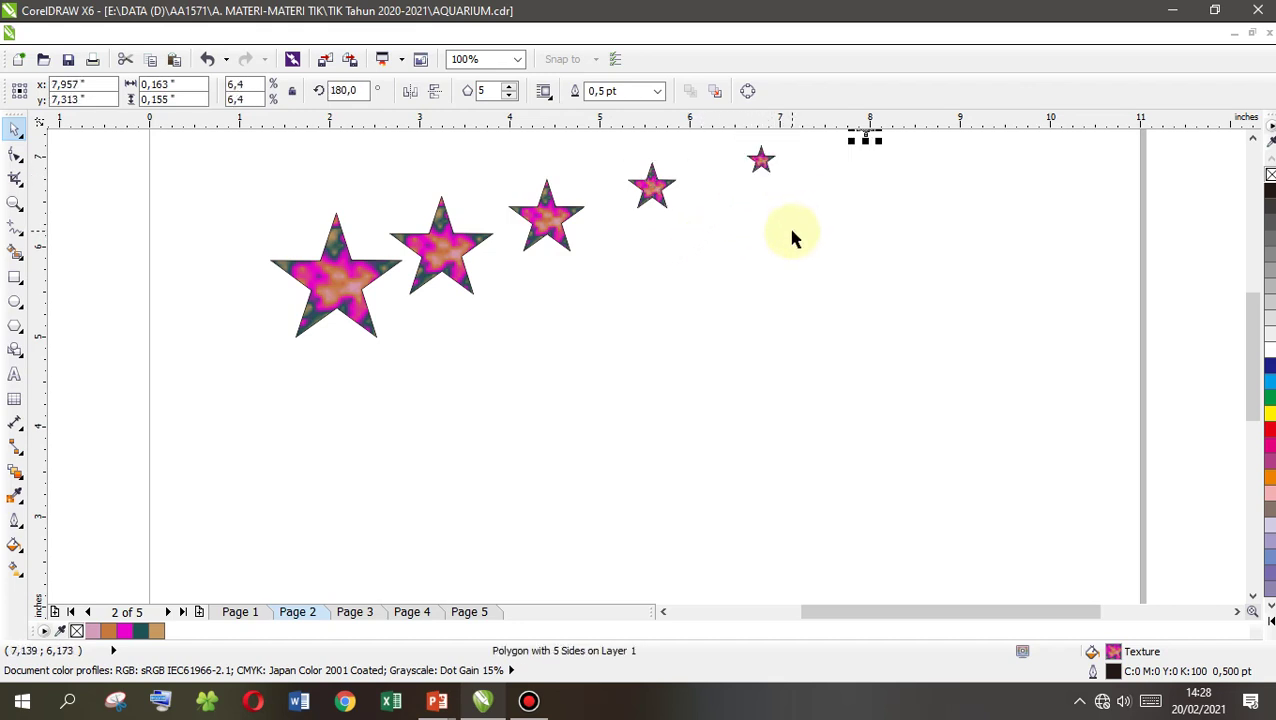
Rearrange the six stars into a loose cluster on the left half of the page, with the smallest beside the third-largest star.
left_click_drag(396, 262, 315, 328)
left_click_drag(434, 249, 357, 303)
left_click_drag(548, 218, 372, 390)
left_click_drag(652, 188, 472, 313)
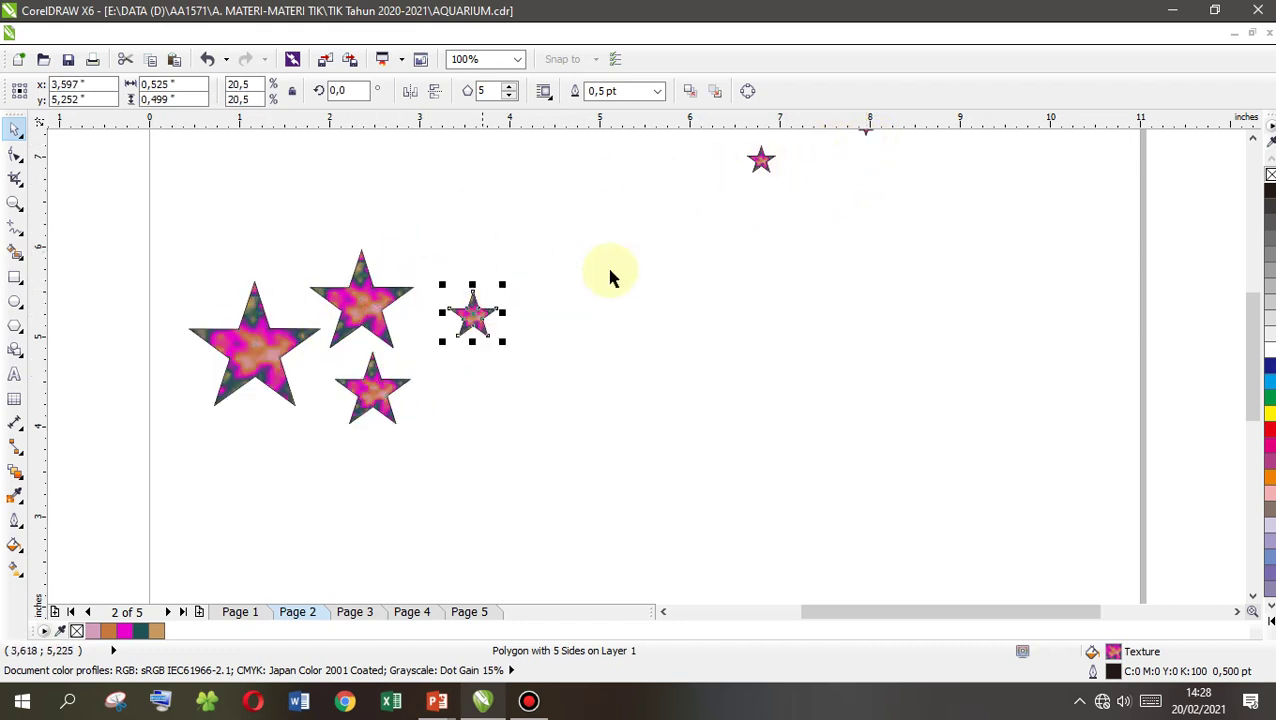
left_click_drag(780, 172, 556, 276)
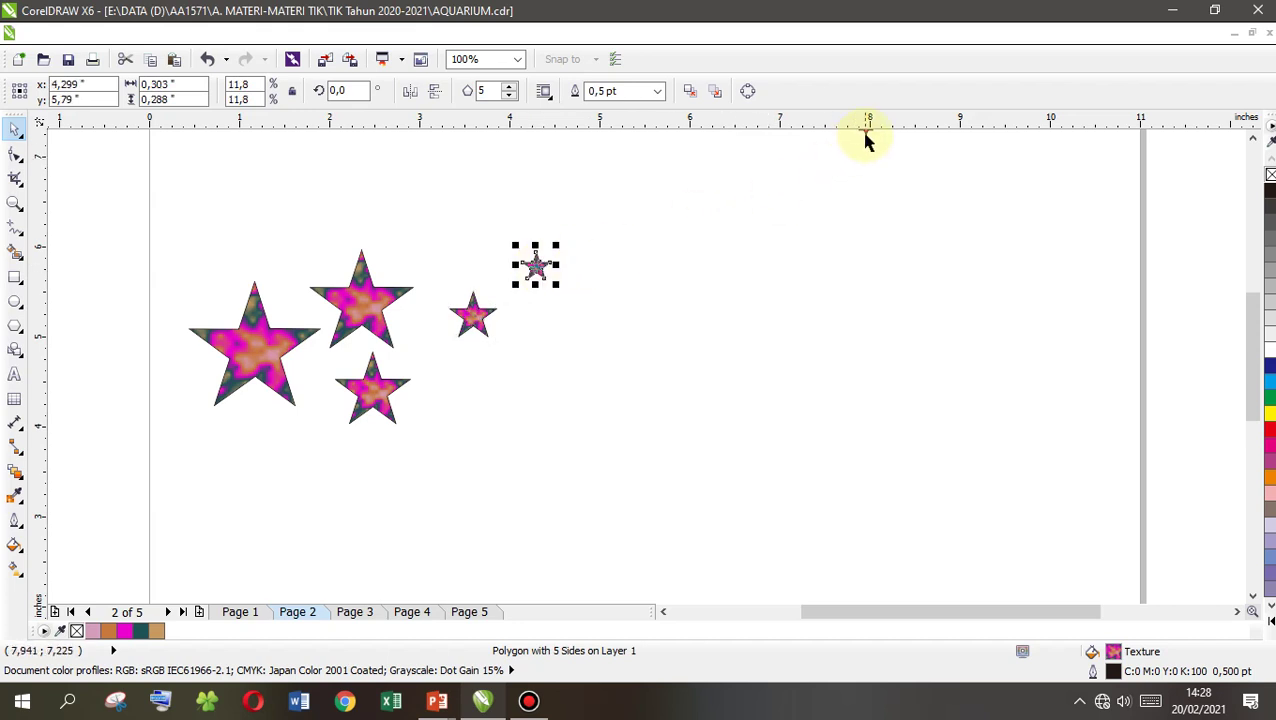
left_click_drag(868, 140, 447, 398)
left_click(832, 268)
left_click(743, 280)
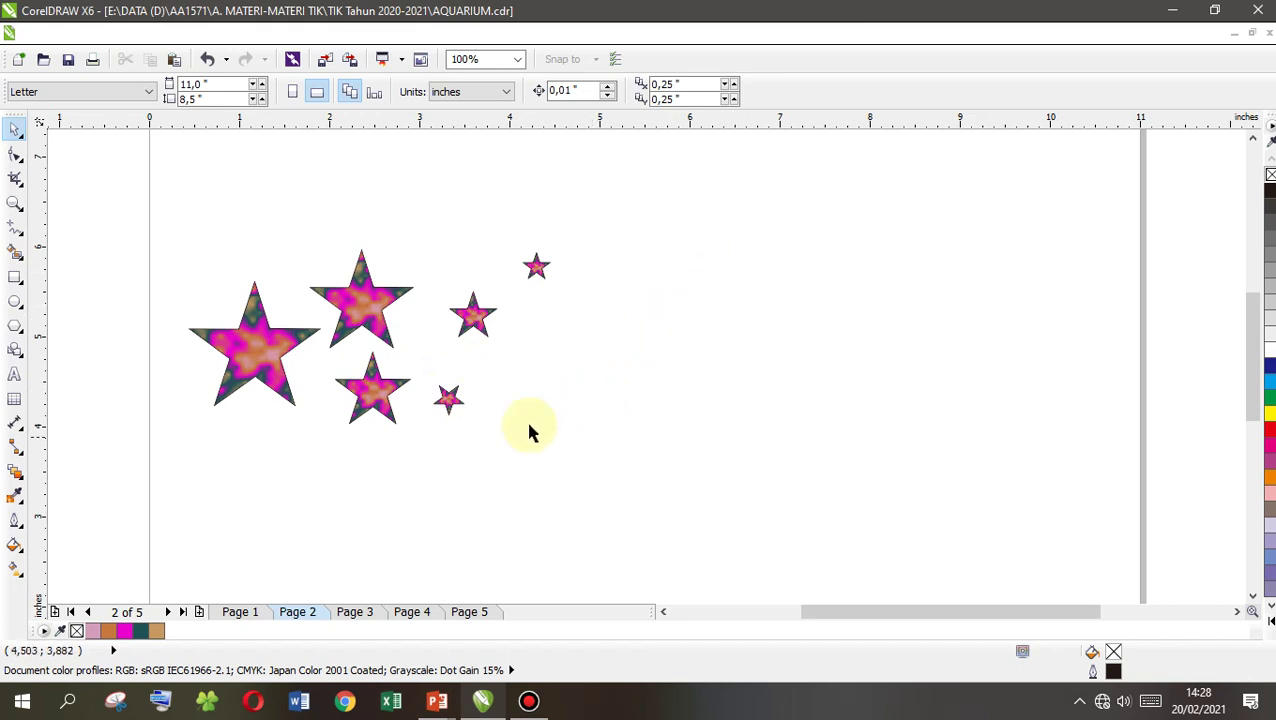
Draw an ellipse about 2.76 by 1.69 inches right of the stars and fill it with a multicoloured purple, green and yellow texture.
left_click(14, 304)
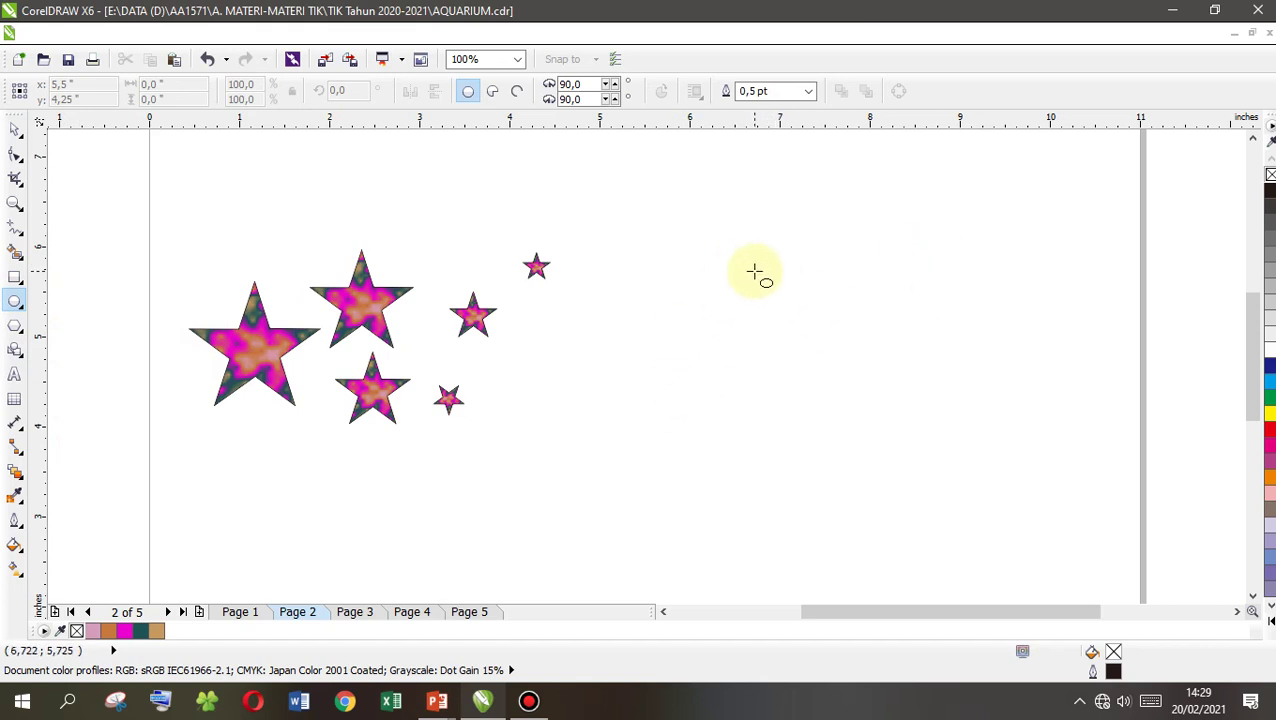
left_click_drag(755, 271, 1008, 425)
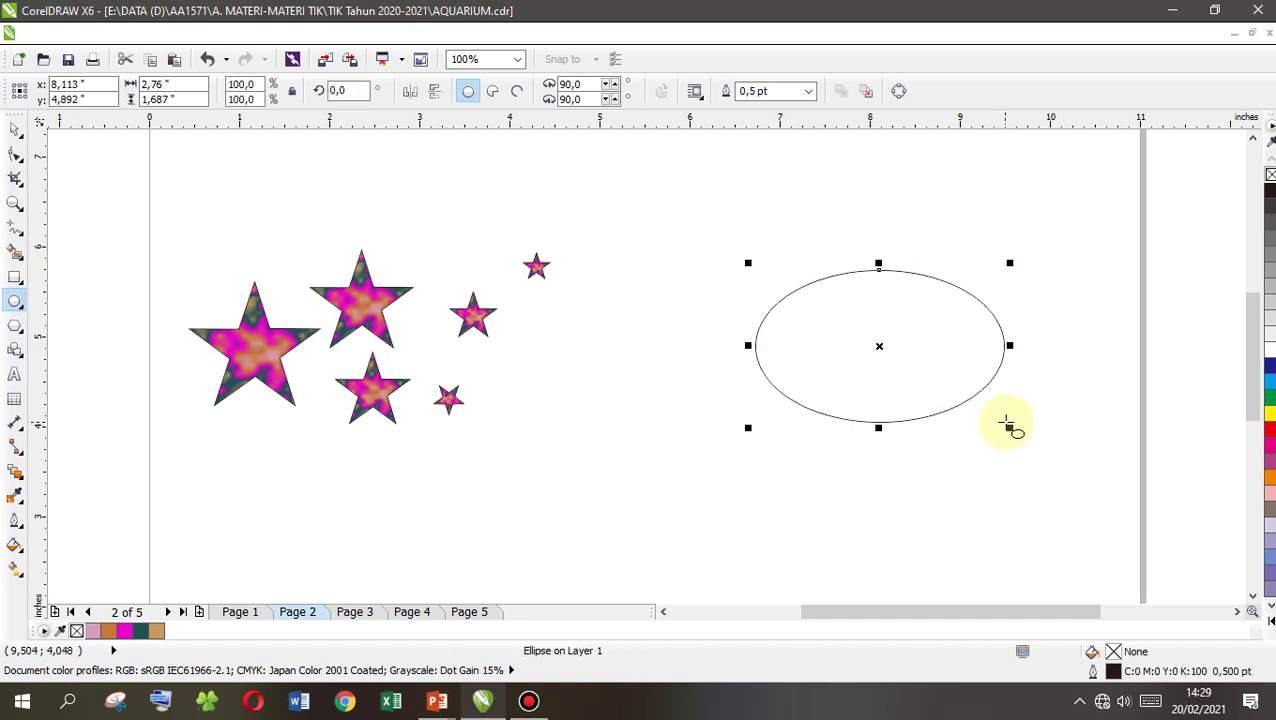
left_click(14, 545)
left_click(85, 472)
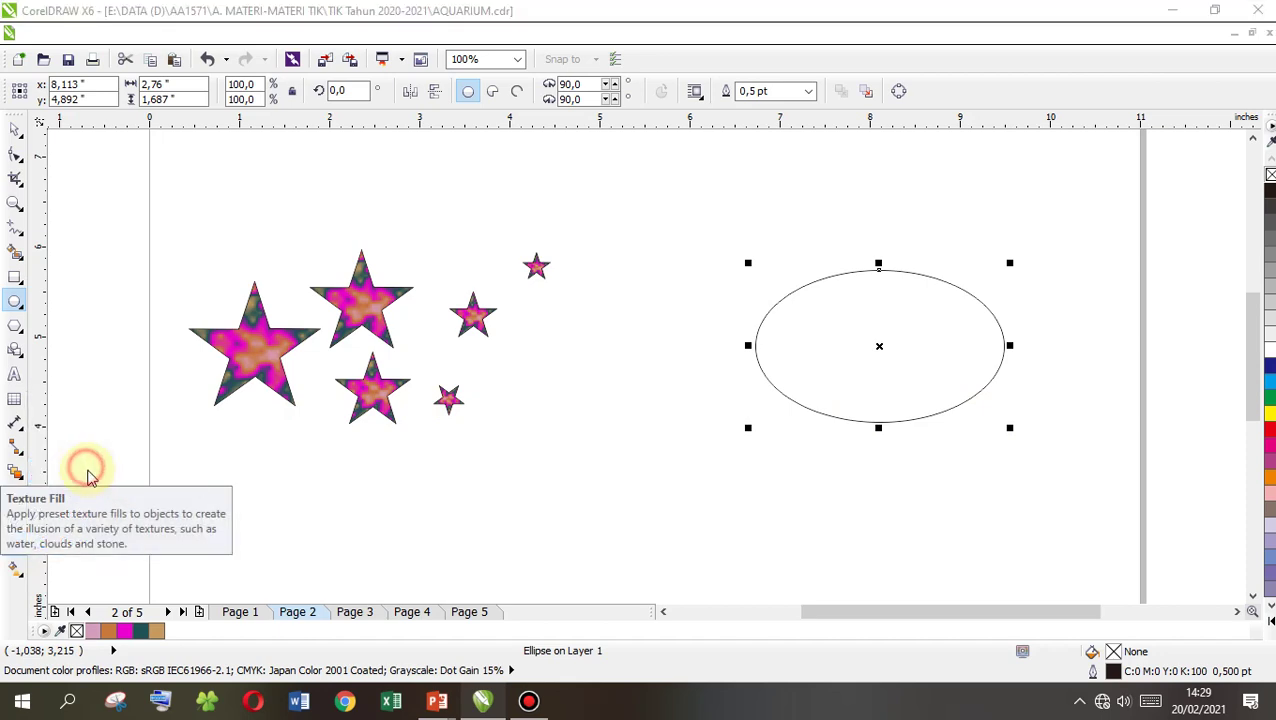
left_click(487, 291)
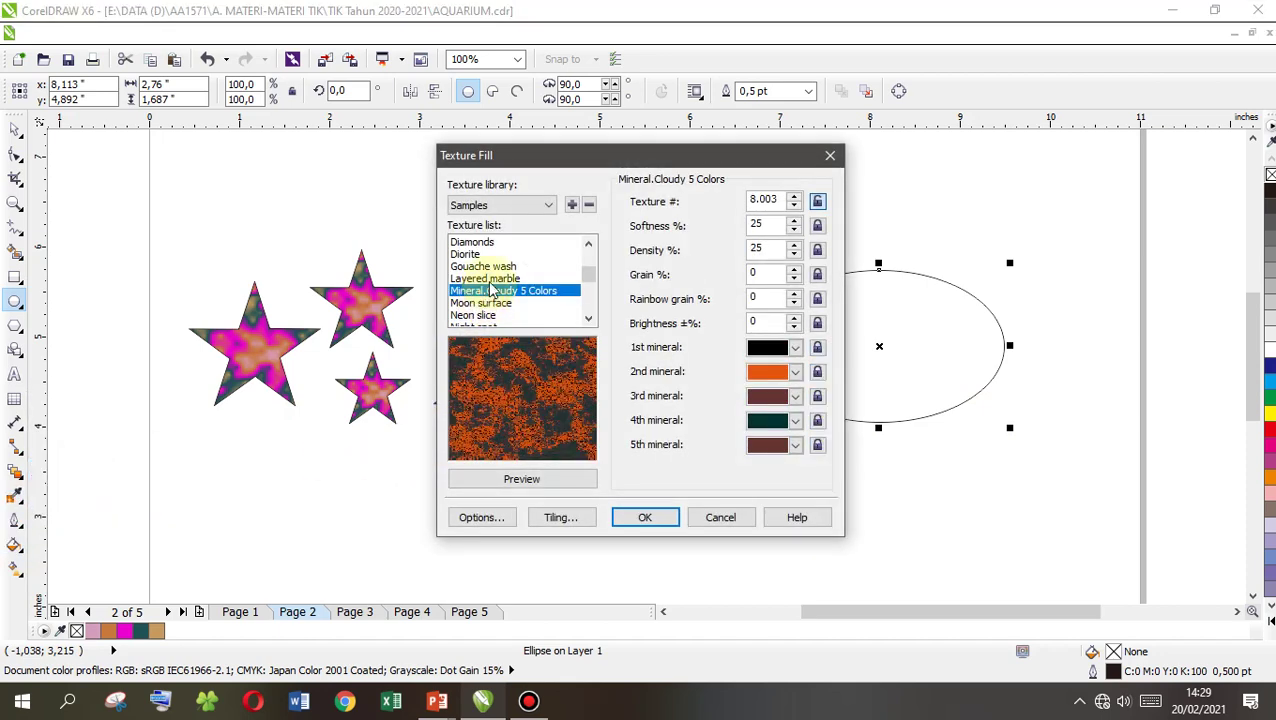
left_click(486, 279)
left_click(485, 267)
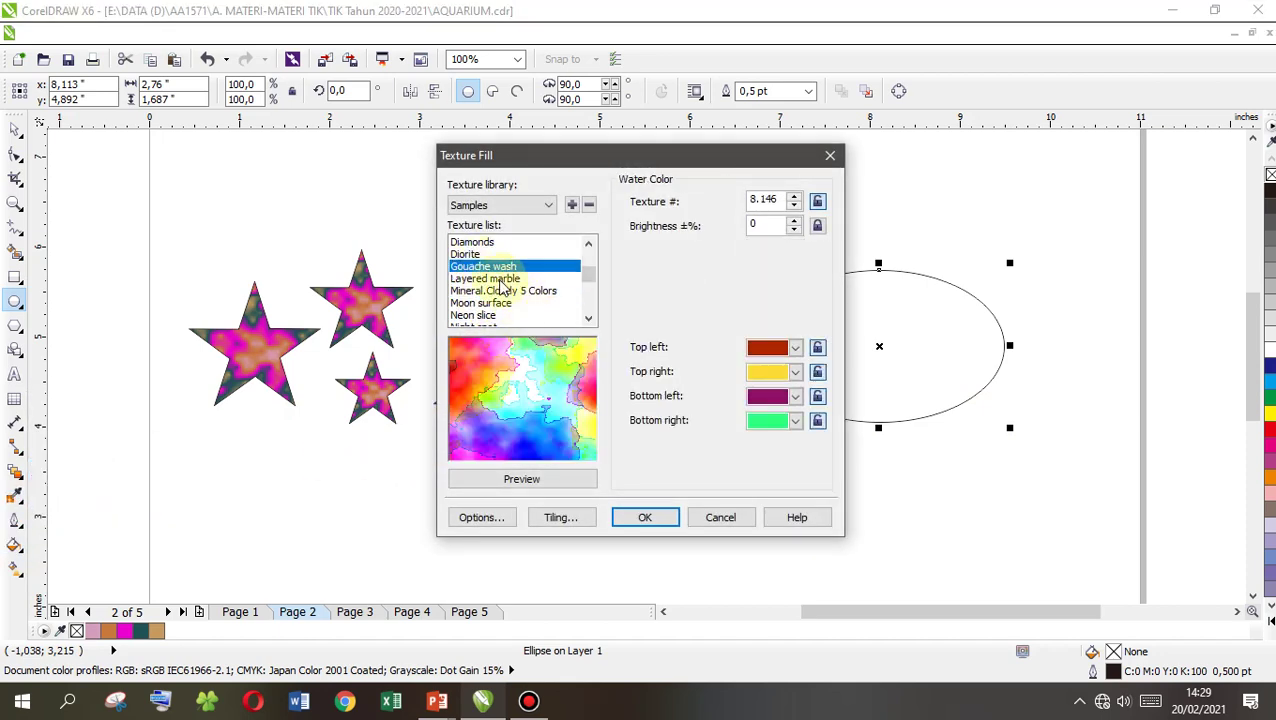
left_click(472, 255)
left_click(473, 243)
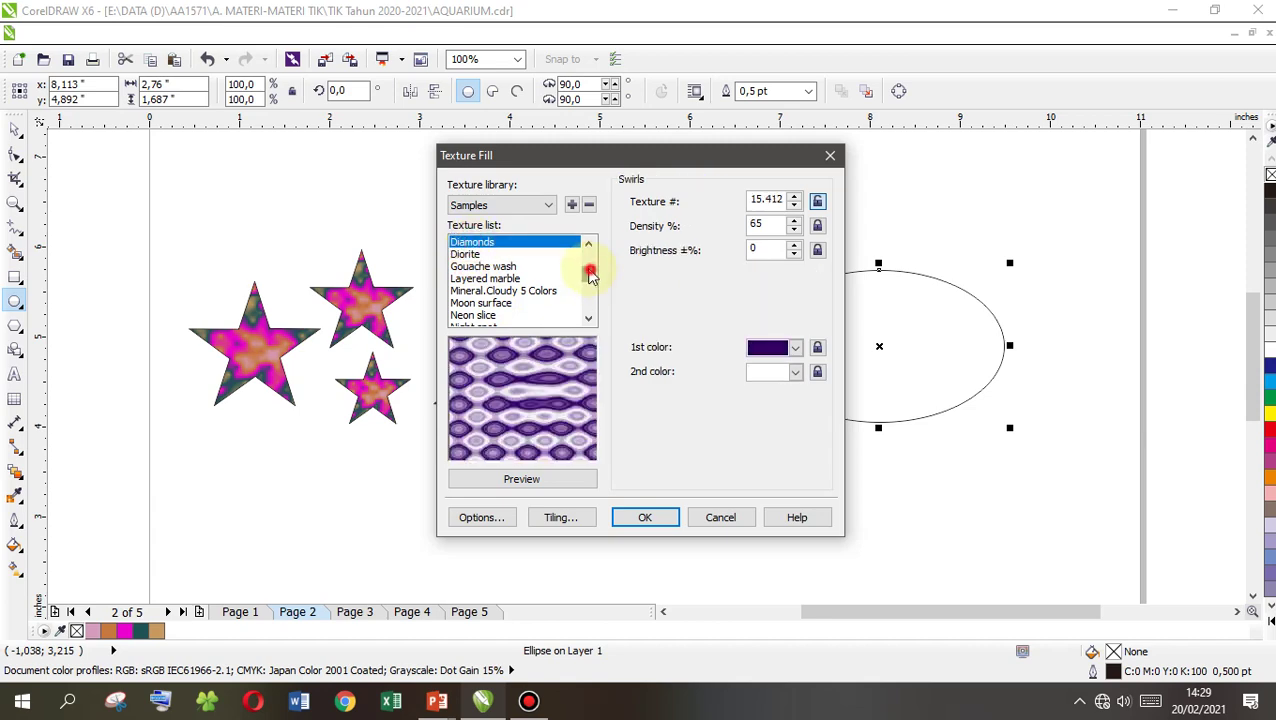
left_click_drag(590, 273, 498, 225)
left_click(490, 256)
left_click(640, 518)
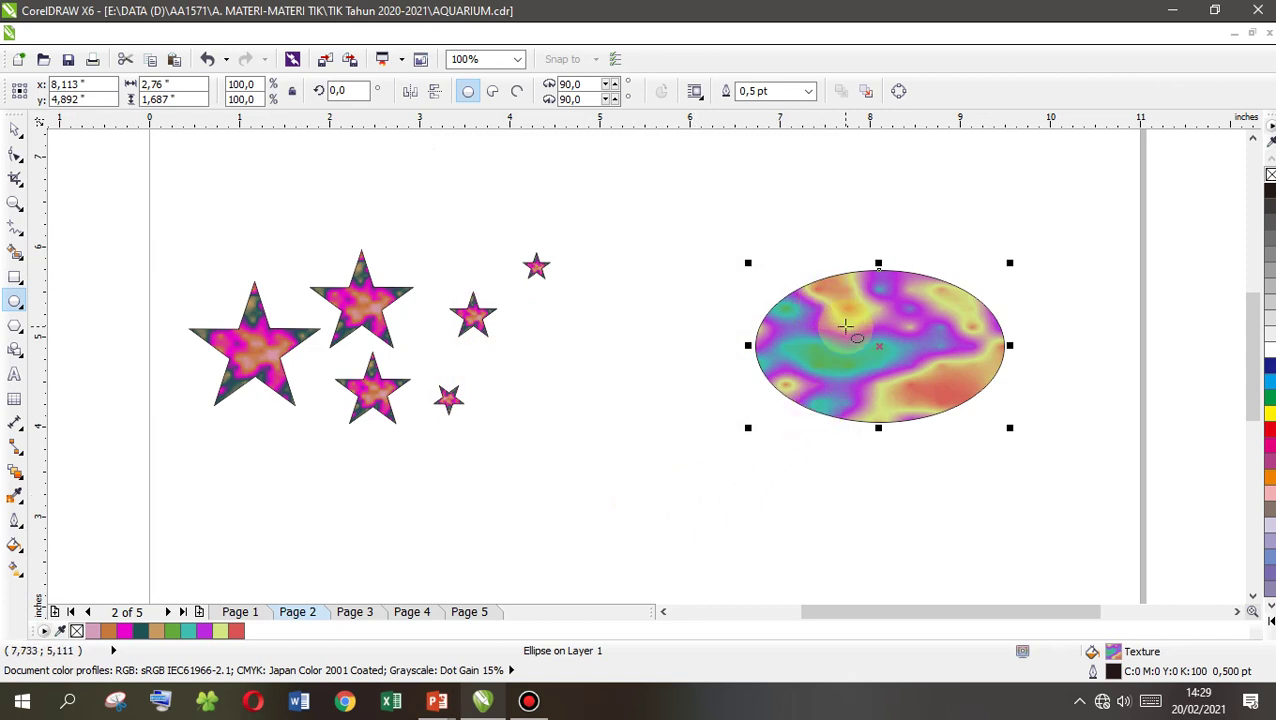
Draw a white eye about 0.37 by 0.33 inches on the ellipse's upper left, with a black pupil about 0.18 by 0.2 inches inside.
scroll(845, 327, "up", 1)
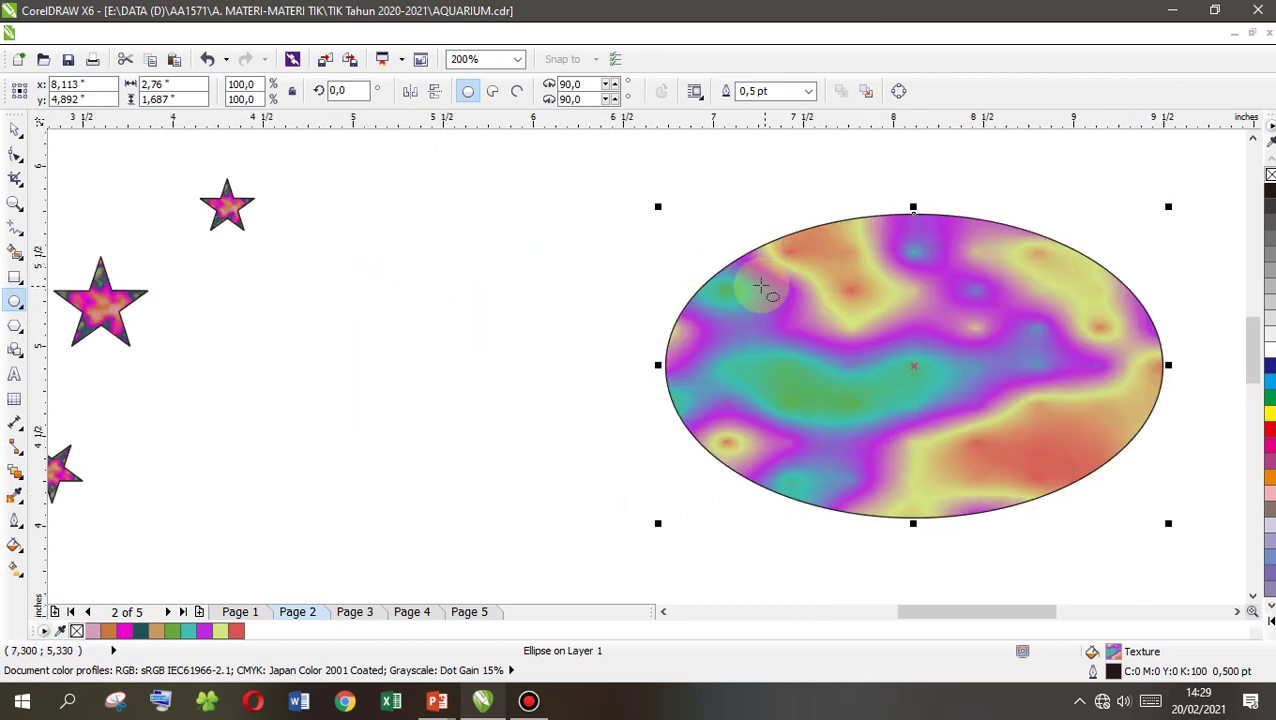
left_click_drag(756, 281, 820, 337)
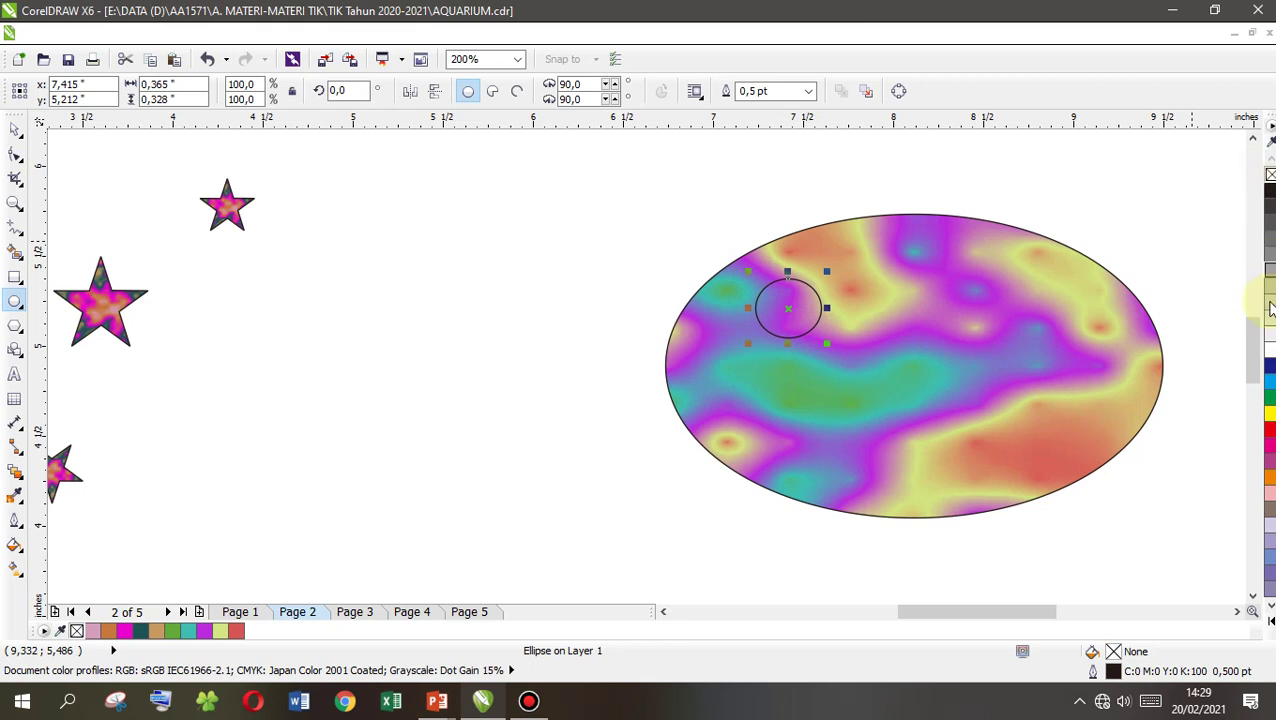
left_click_drag(1270, 355, 822, 314)
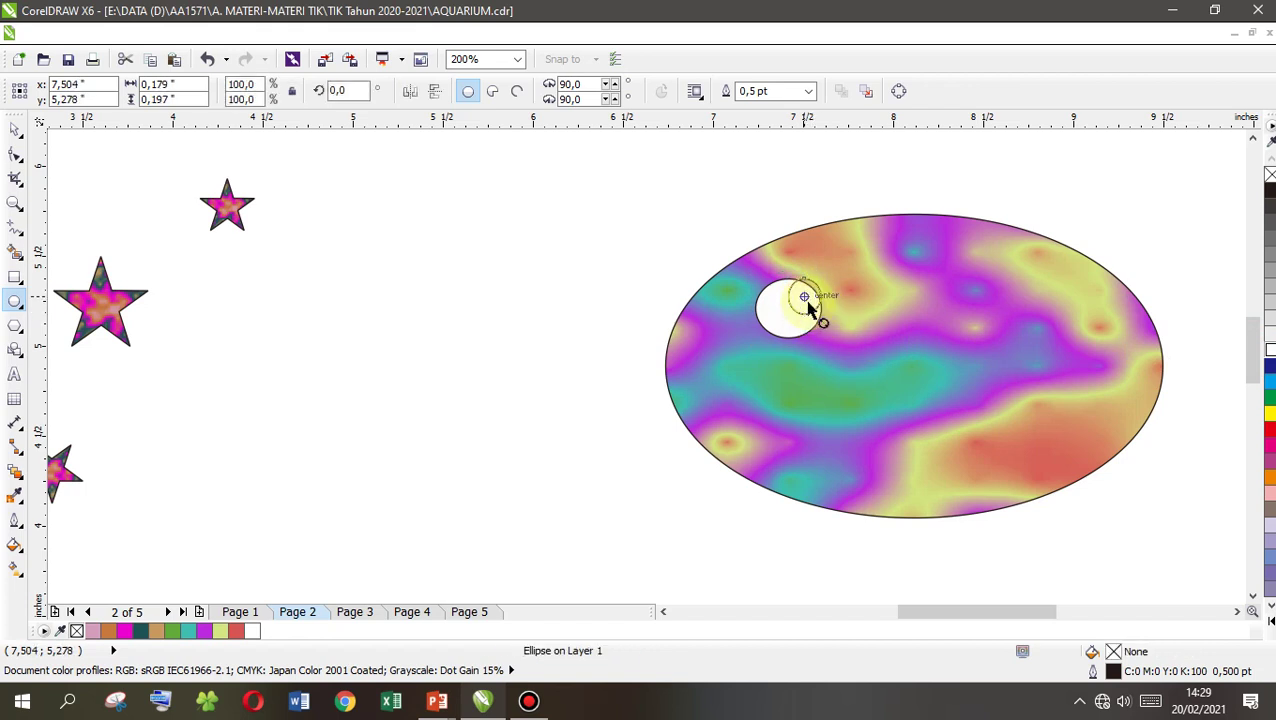
key("Down")
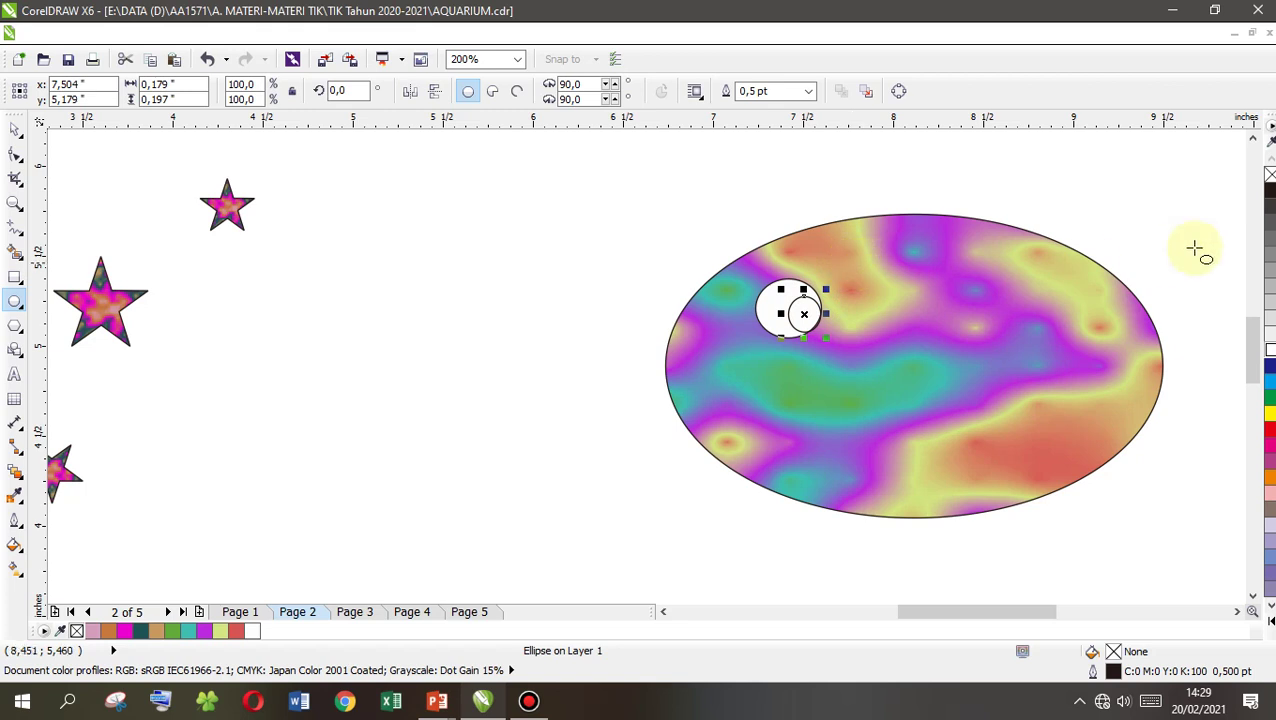
left_click(1268, 190)
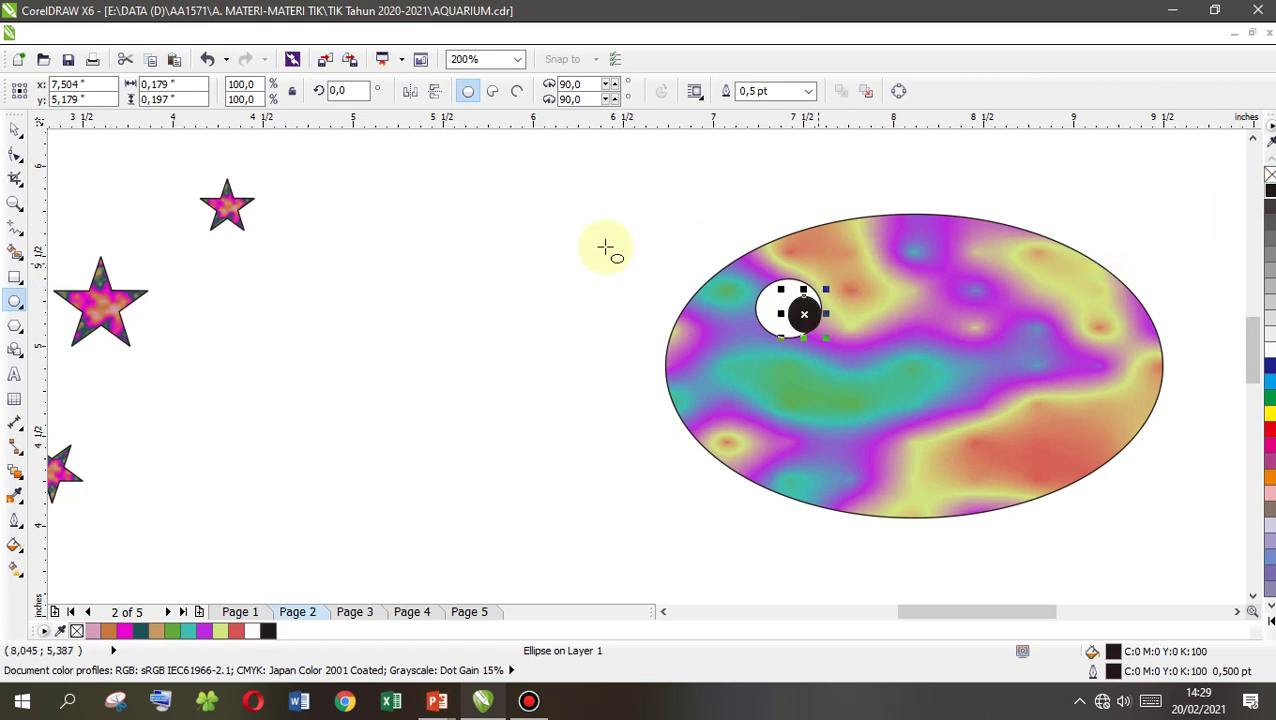
Group the white eye and its black pupil into one object.
left_click(15, 129)
left_click(391, 184)
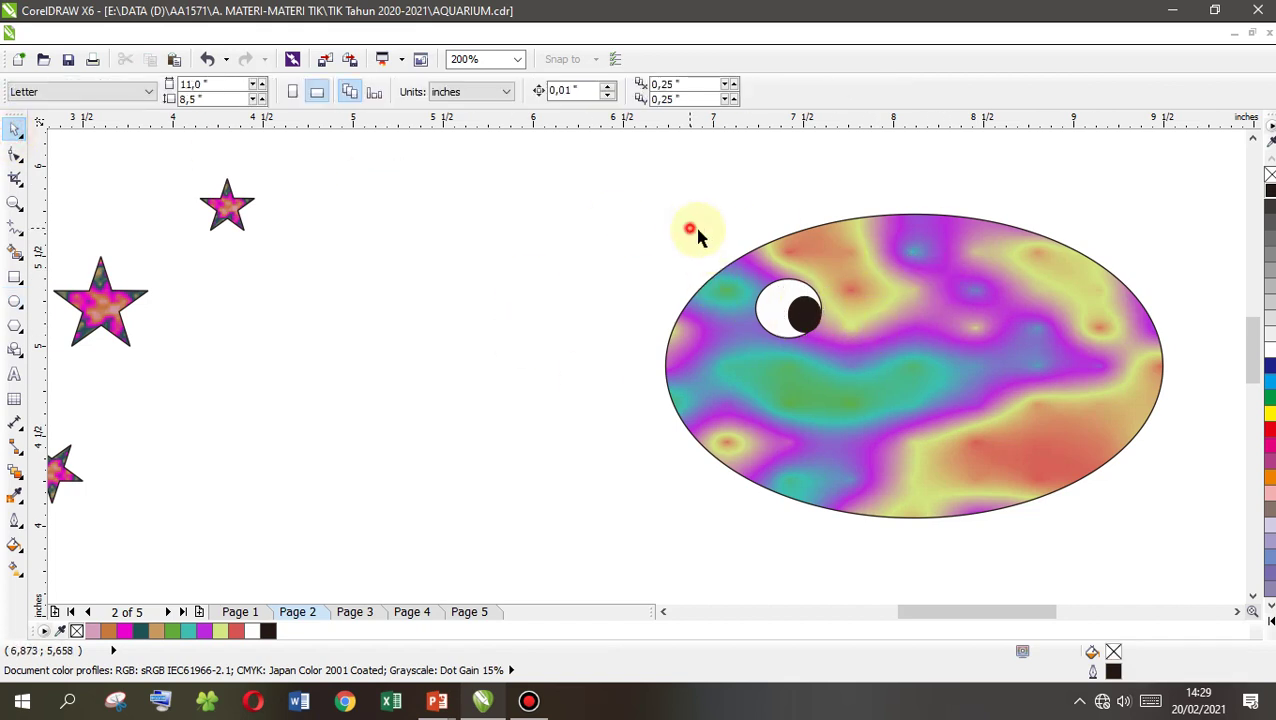
left_click_drag(690, 228, 891, 425)
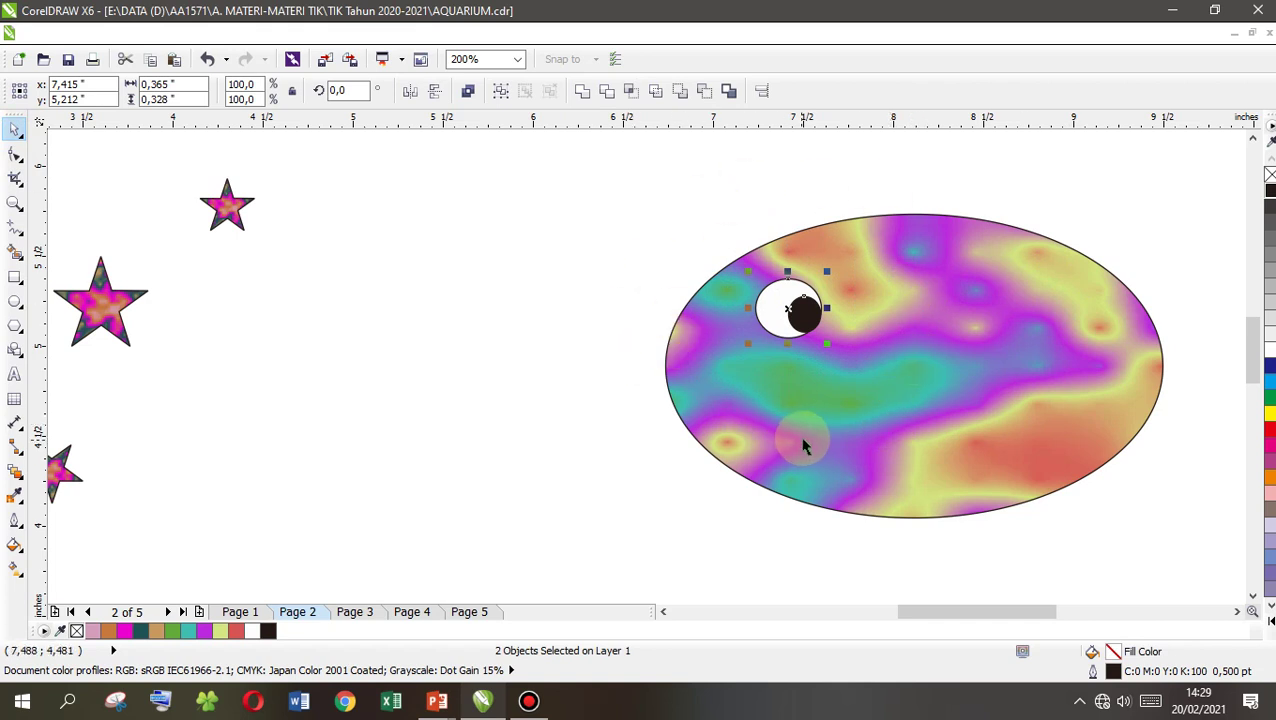
left_click(501, 92)
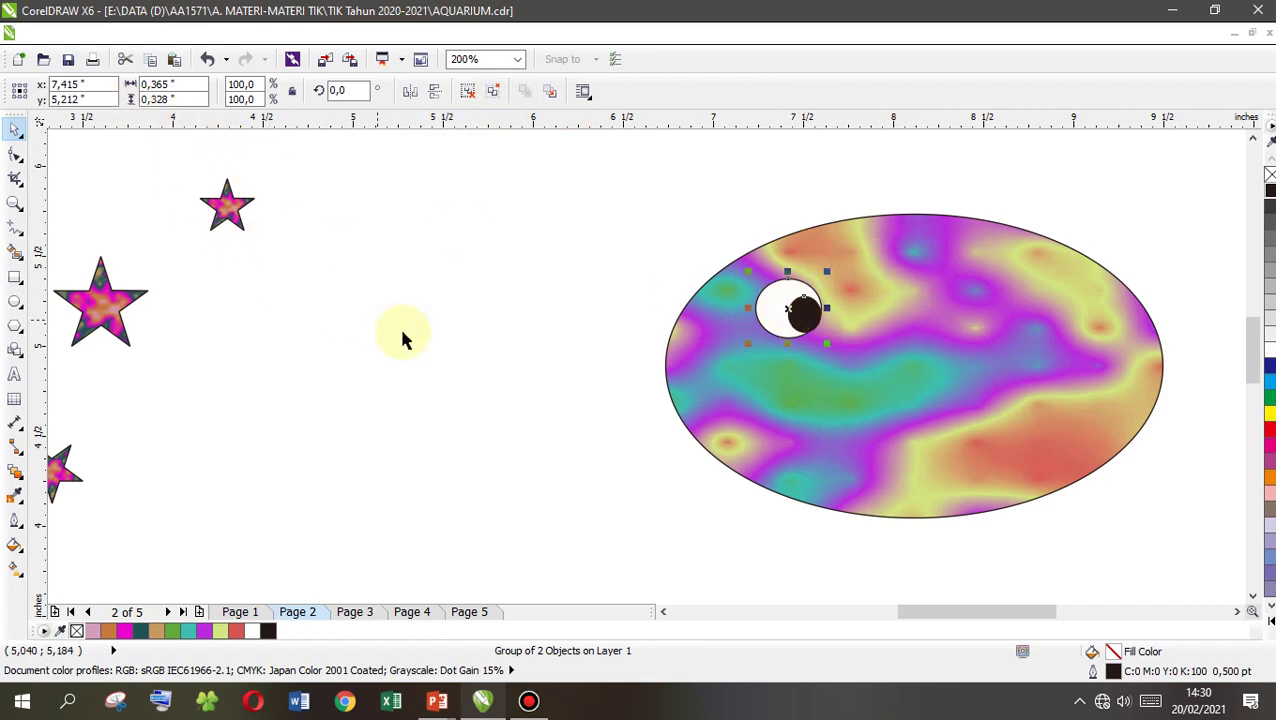
Duplicate the grouped eye, place the copy level with it on the ellipse's right half, and mirror the copy horizontally.
key("ctrl+d")
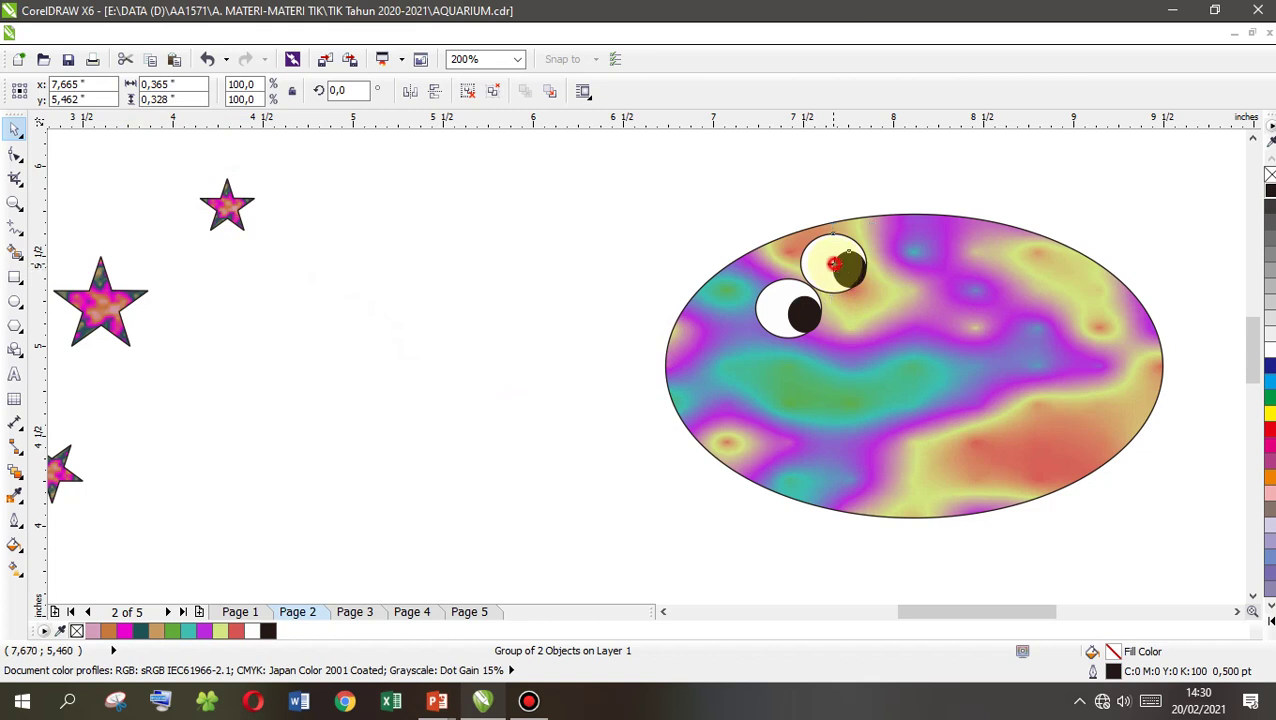
left_click_drag(835, 263, 990, 307)
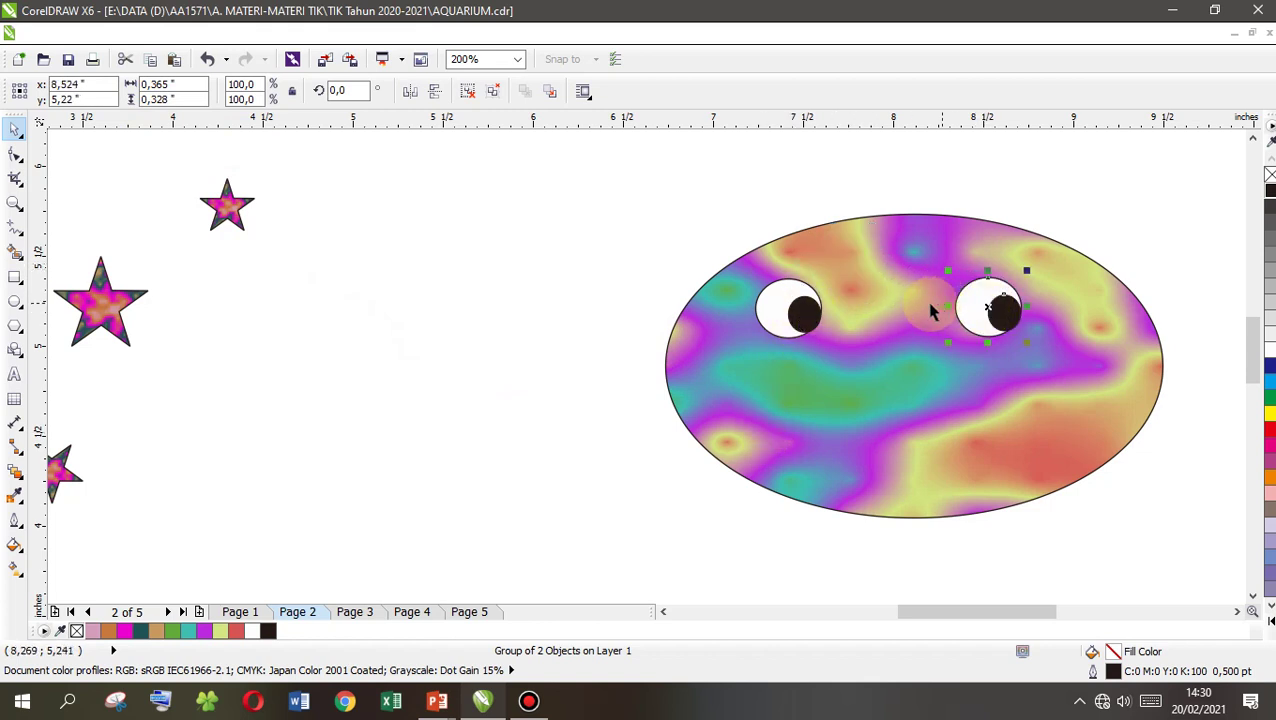
left_click(414, 95)
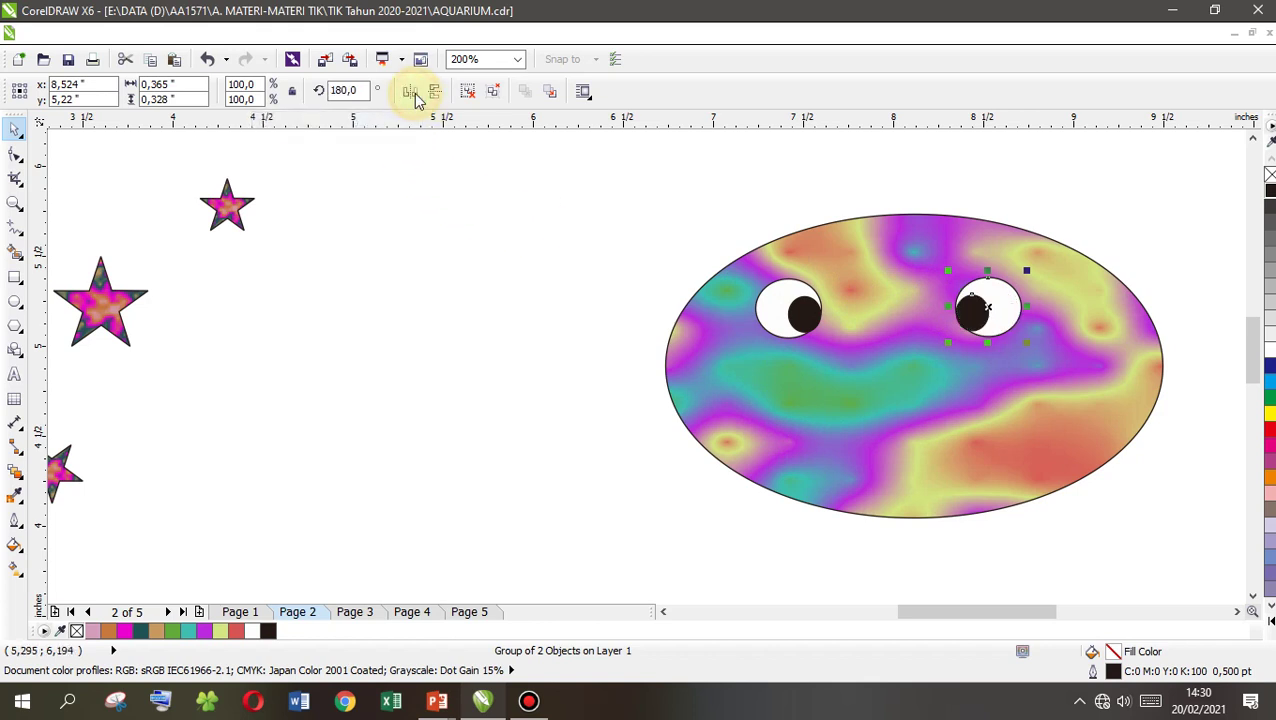
left_click(800, 152)
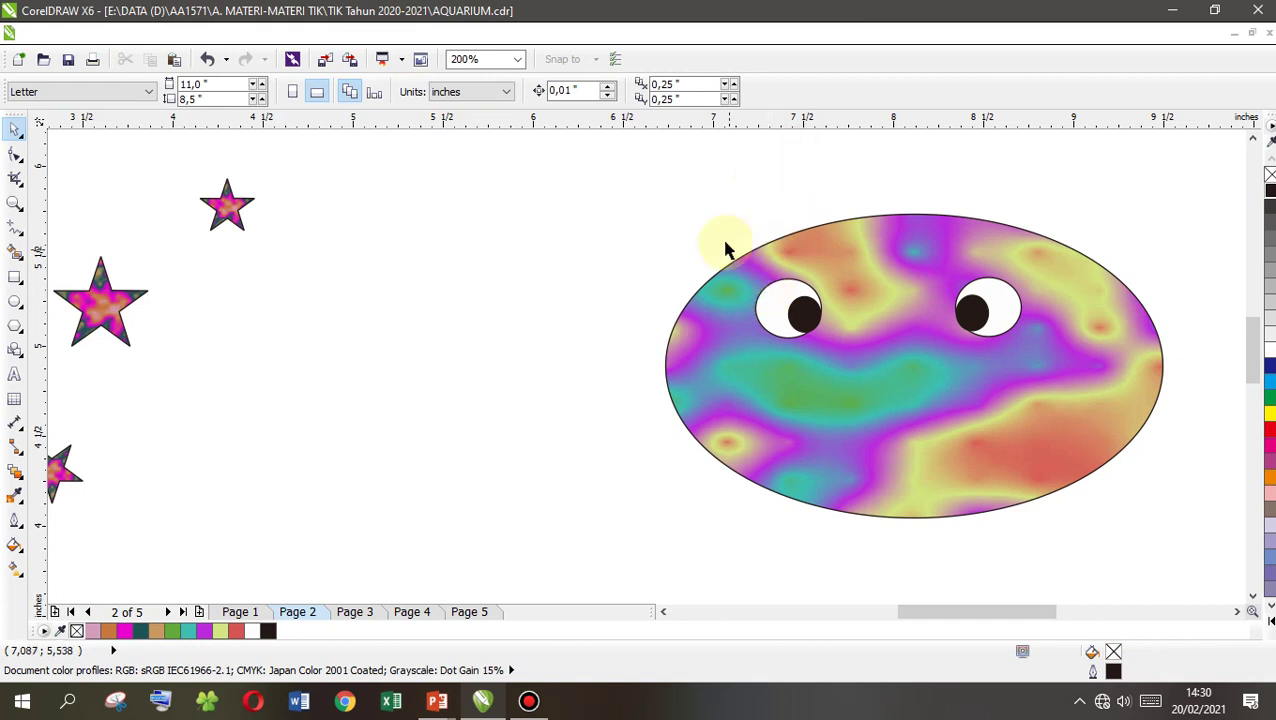
Move both eyes closer together, shifting the left one right and the right one slightly left.
left_click_drag(724, 232, 856, 376)
left_click(790, 314)
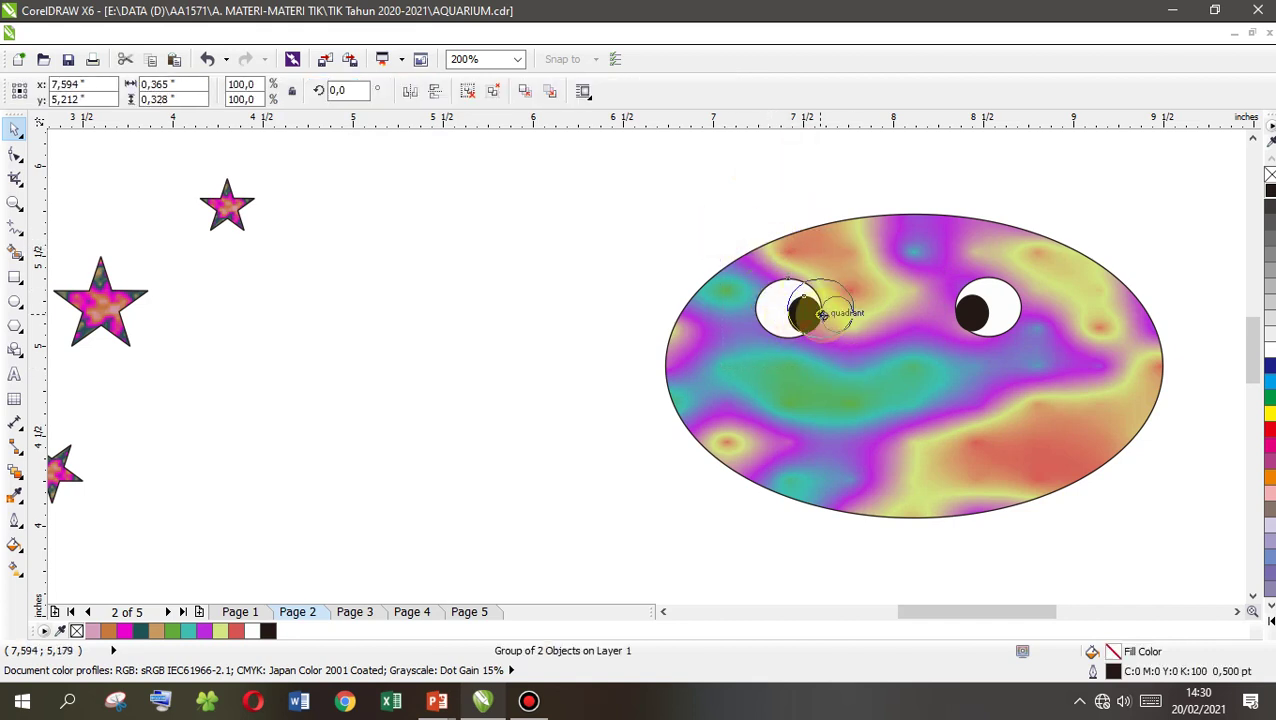
left_click_drag(812, 310, 844, 312)
left_click(977, 316)
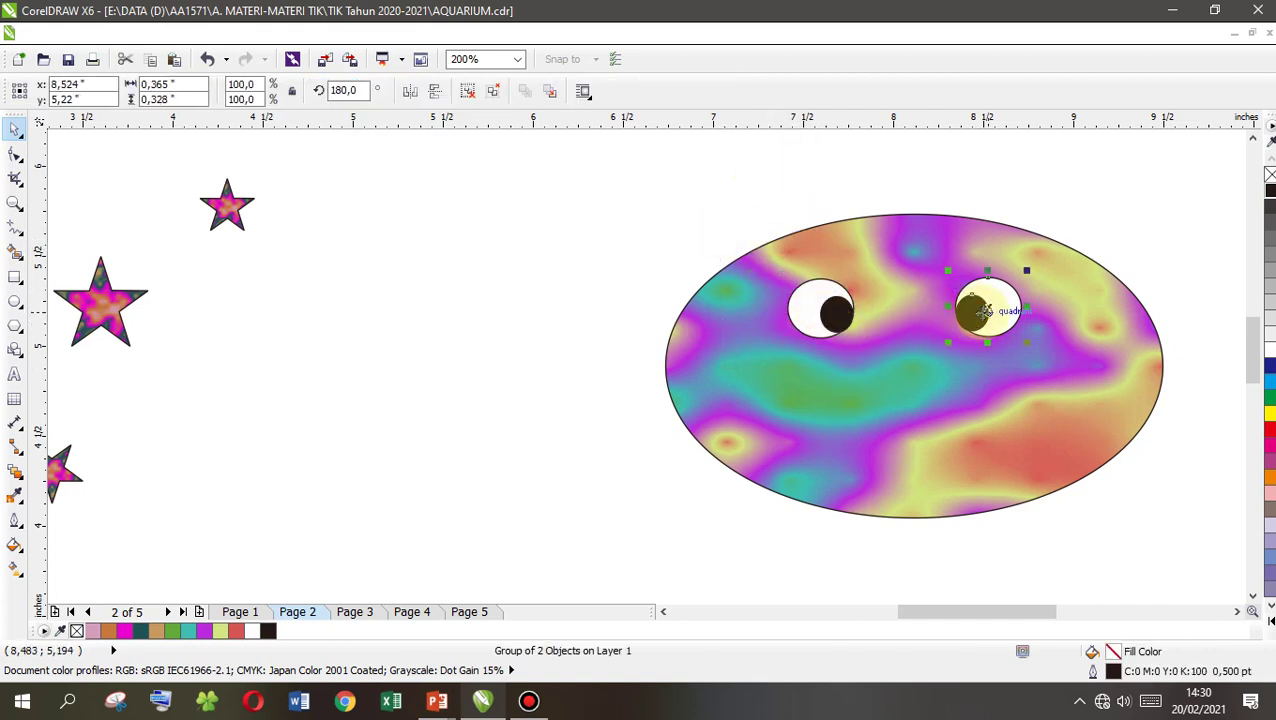
left_click_drag(985, 311, 976, 306)
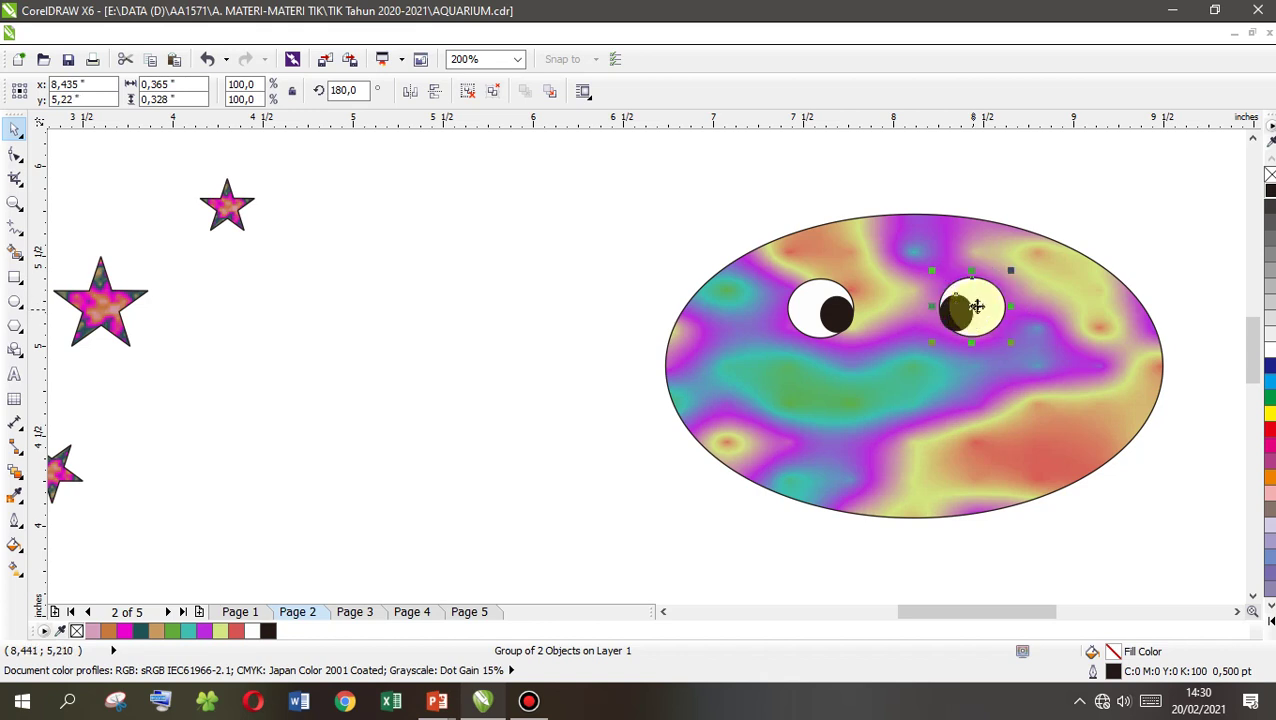
left_click(1060, 208)
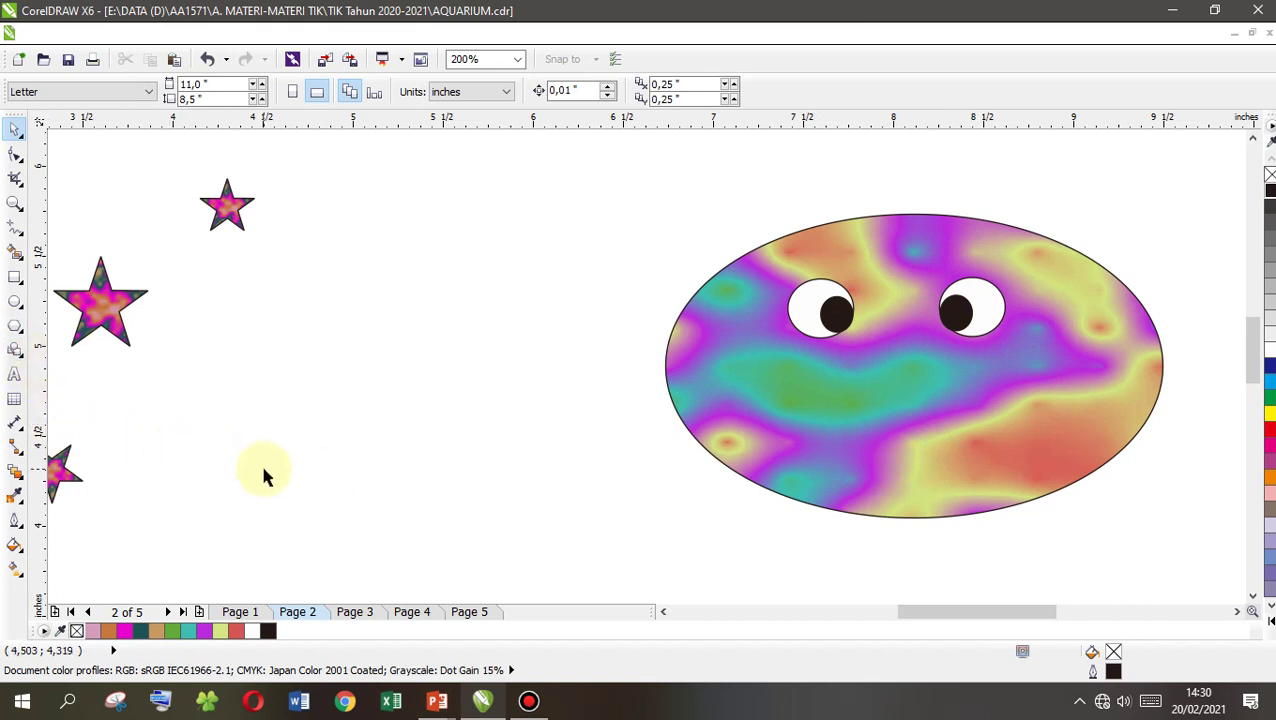
Draw a nearly horizontal mouth line about 0.68 inches wide below the eyes, with a 3 pt outline.
left_click(15, 230)
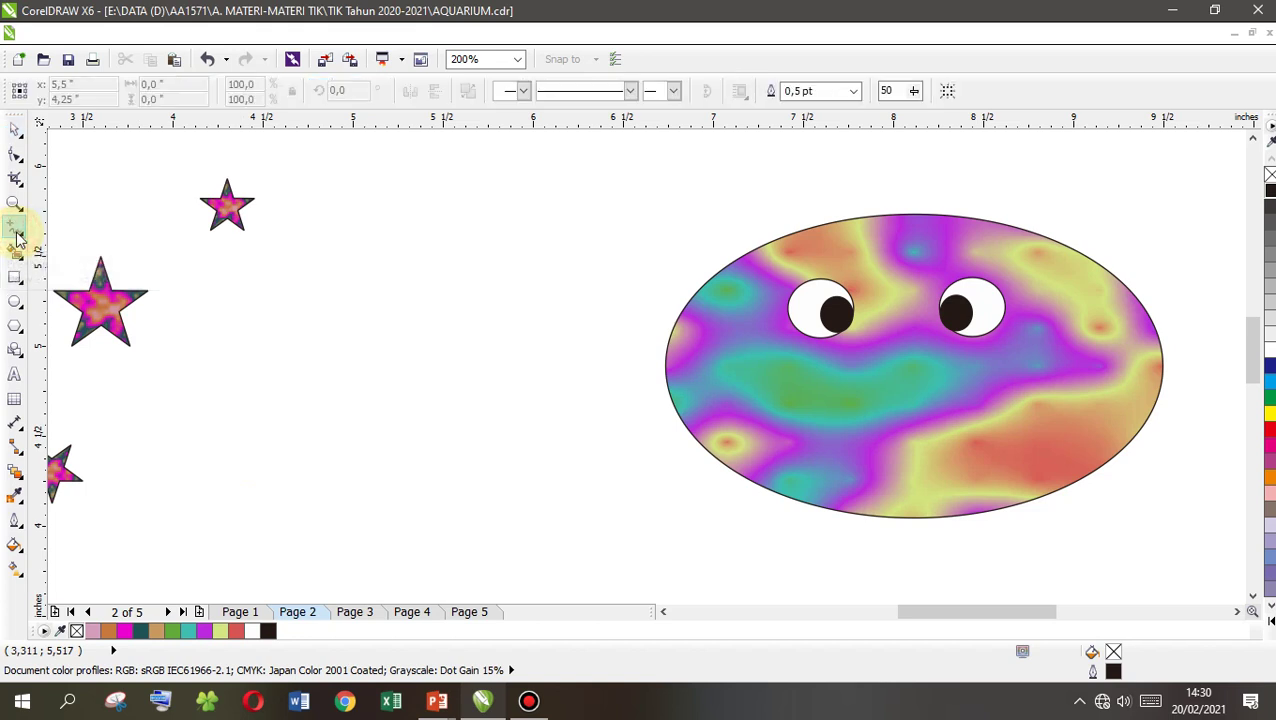
left_click(840, 387)
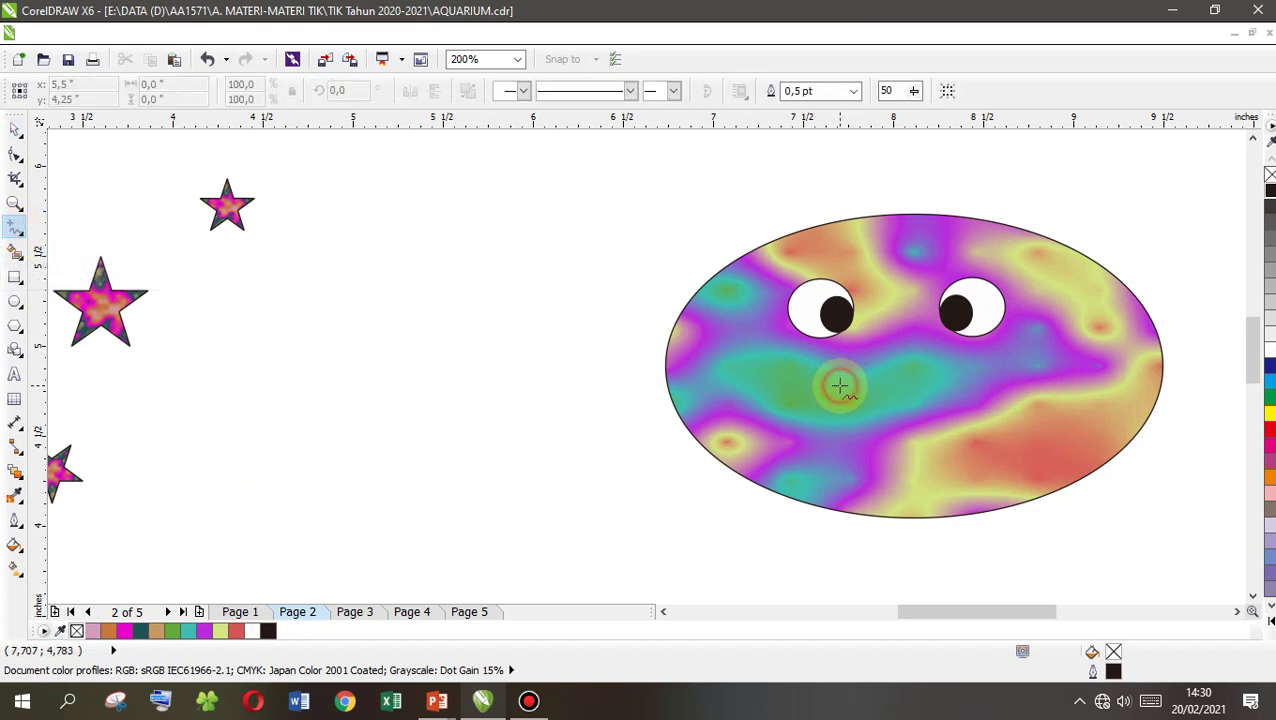
left_click(955, 379)
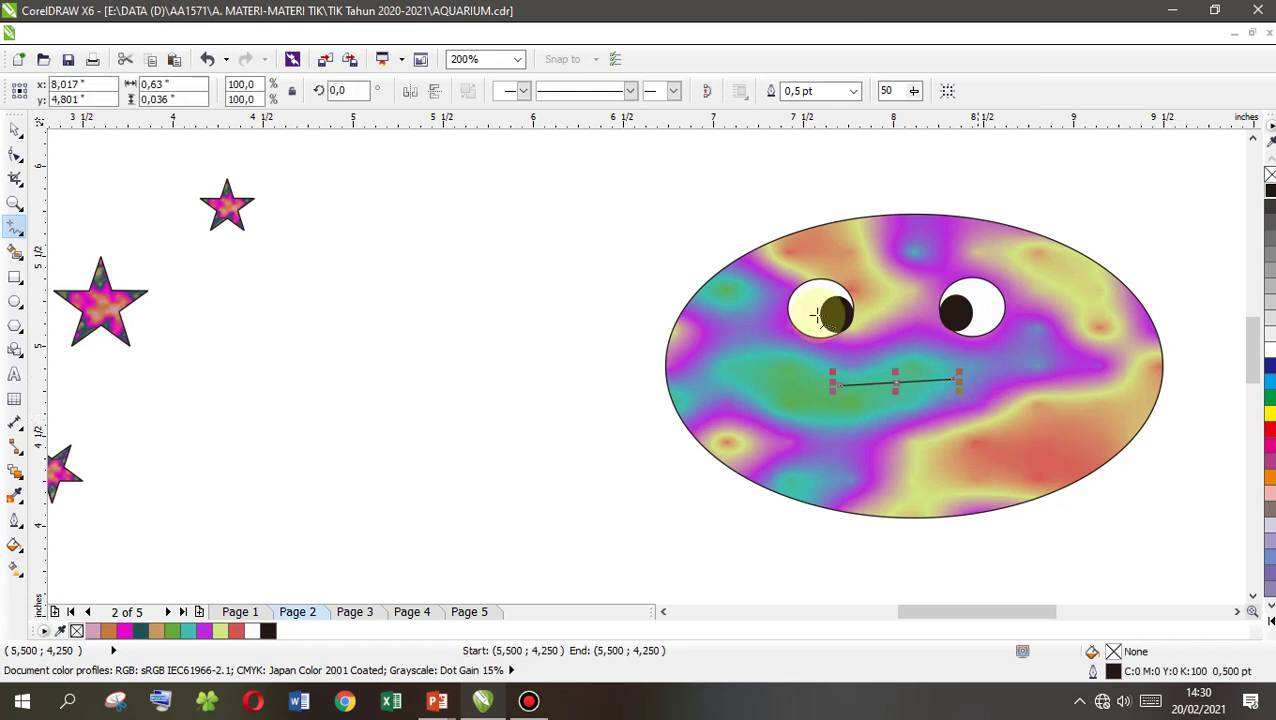
left_click(853, 91)
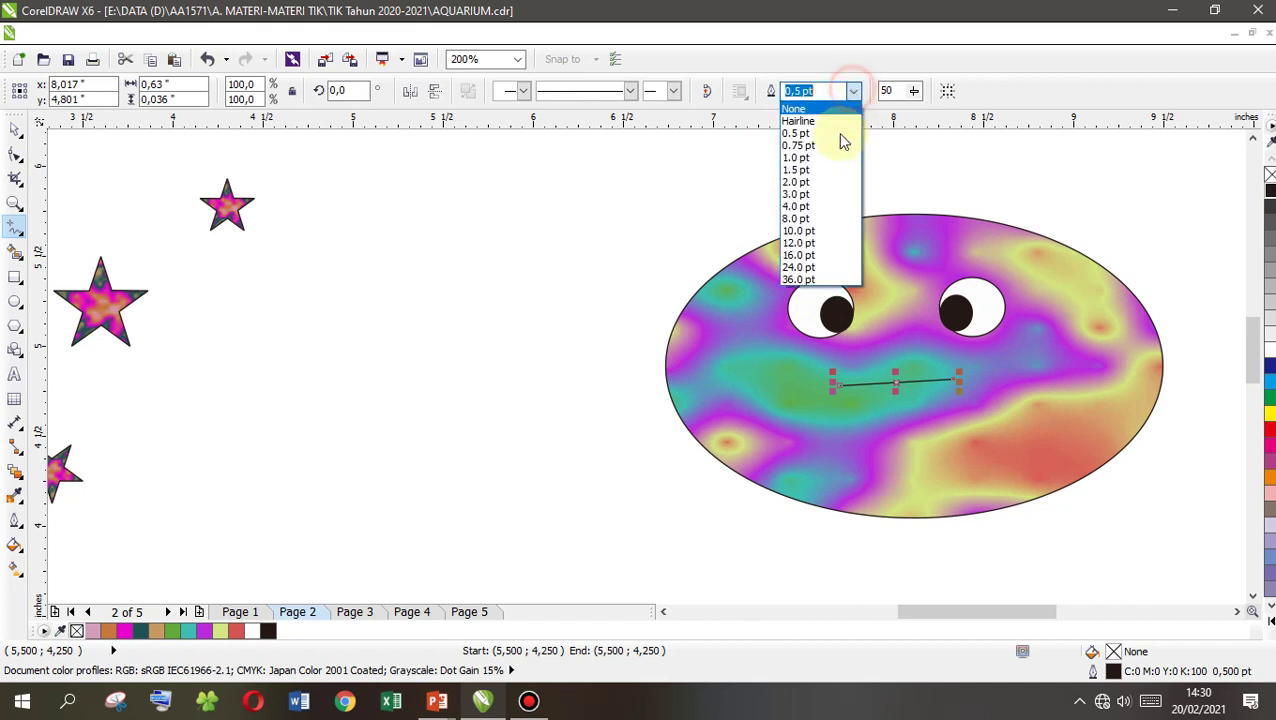
left_click(815, 206)
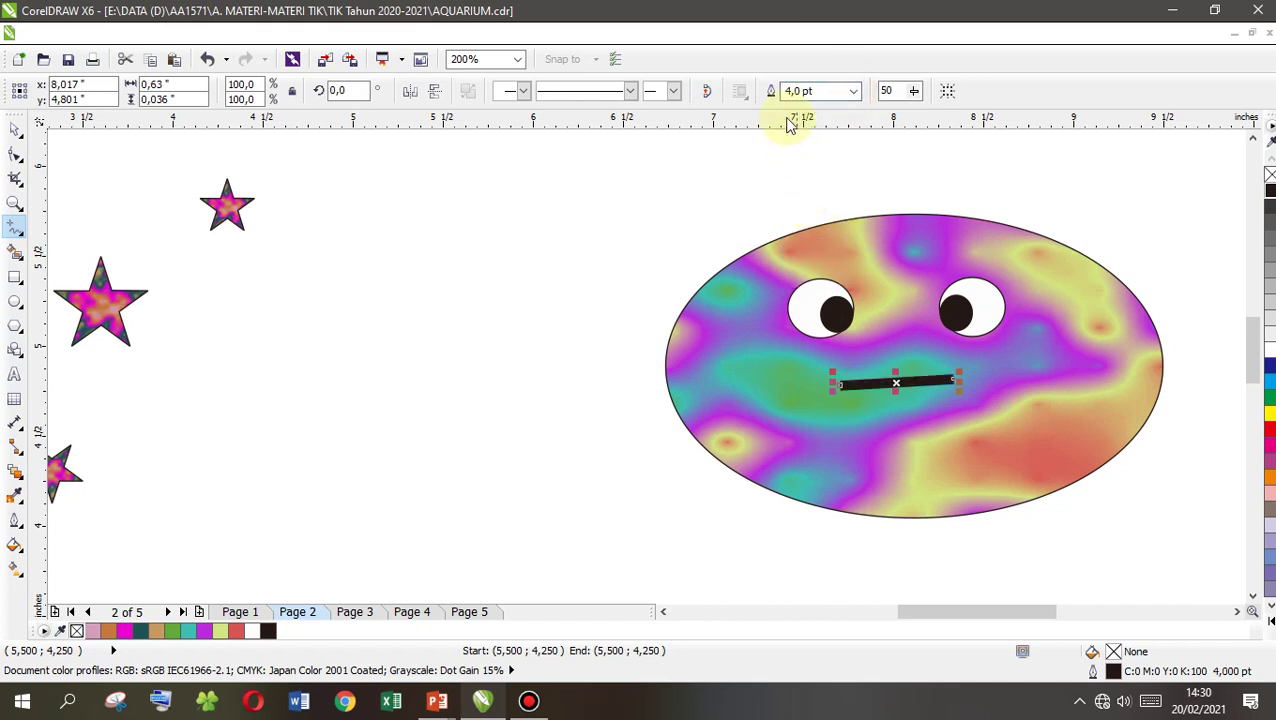
left_click(852, 92)
left_click(815, 194)
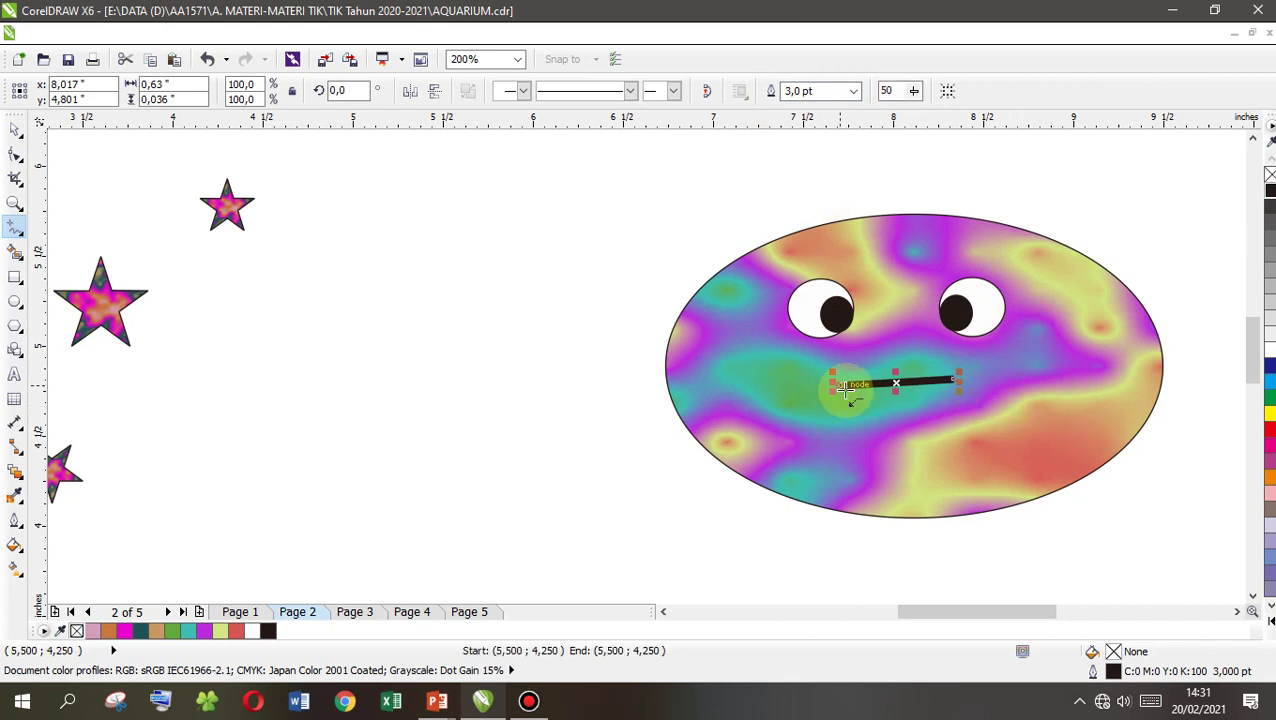
left_click_drag(836, 384, 966, 382)
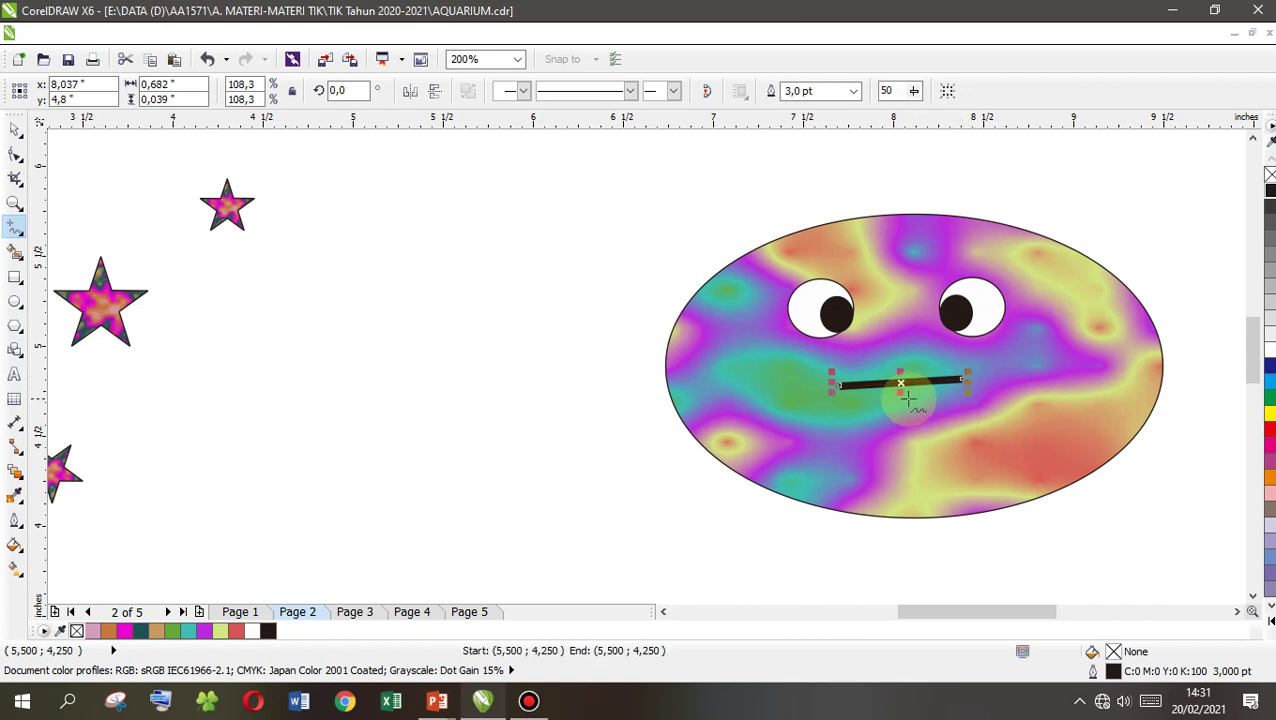
Convert the mouth line to a curve and bend its middle downward into a smile about 0.17 inches high.
left_click(16, 156)
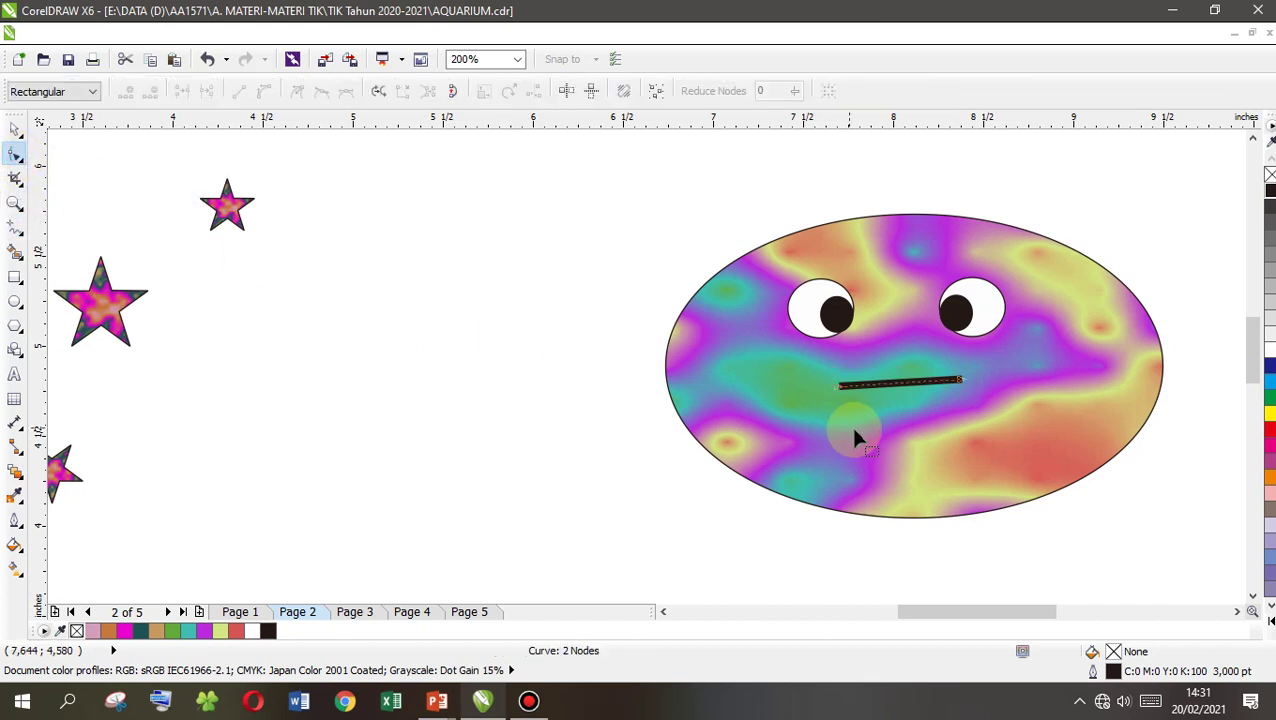
left_click(902, 385)
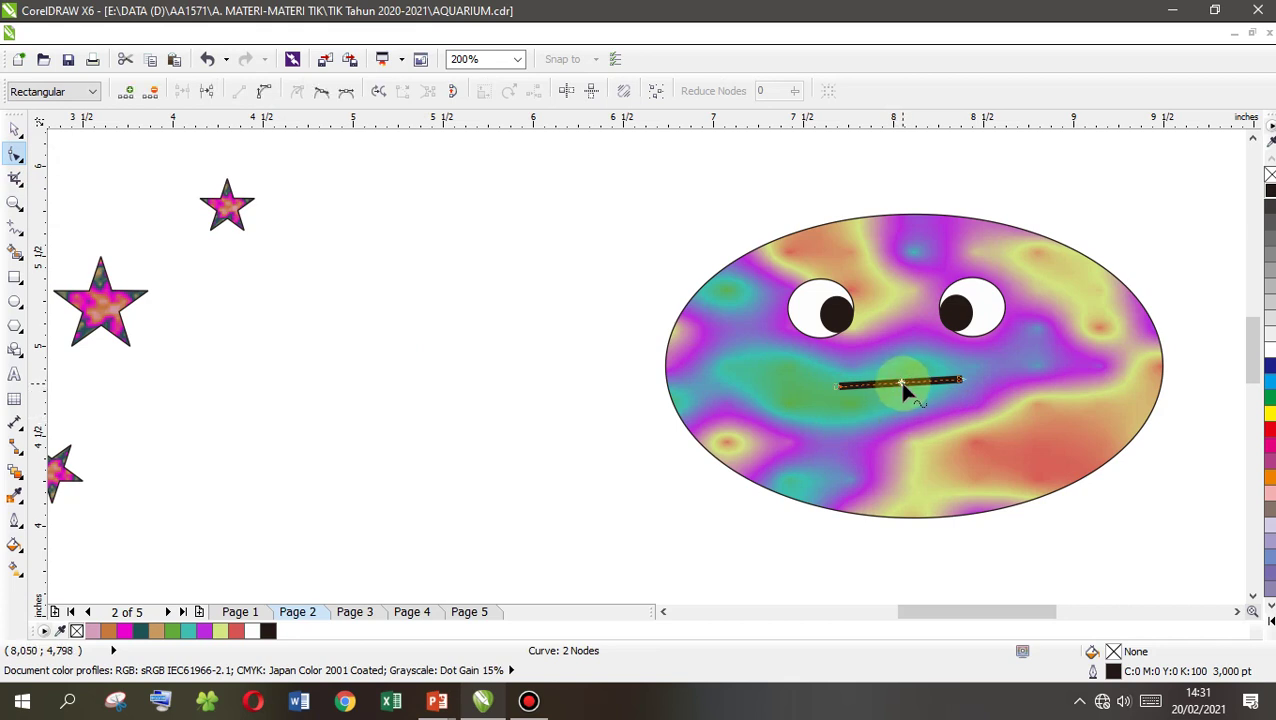
left_click(268, 93)
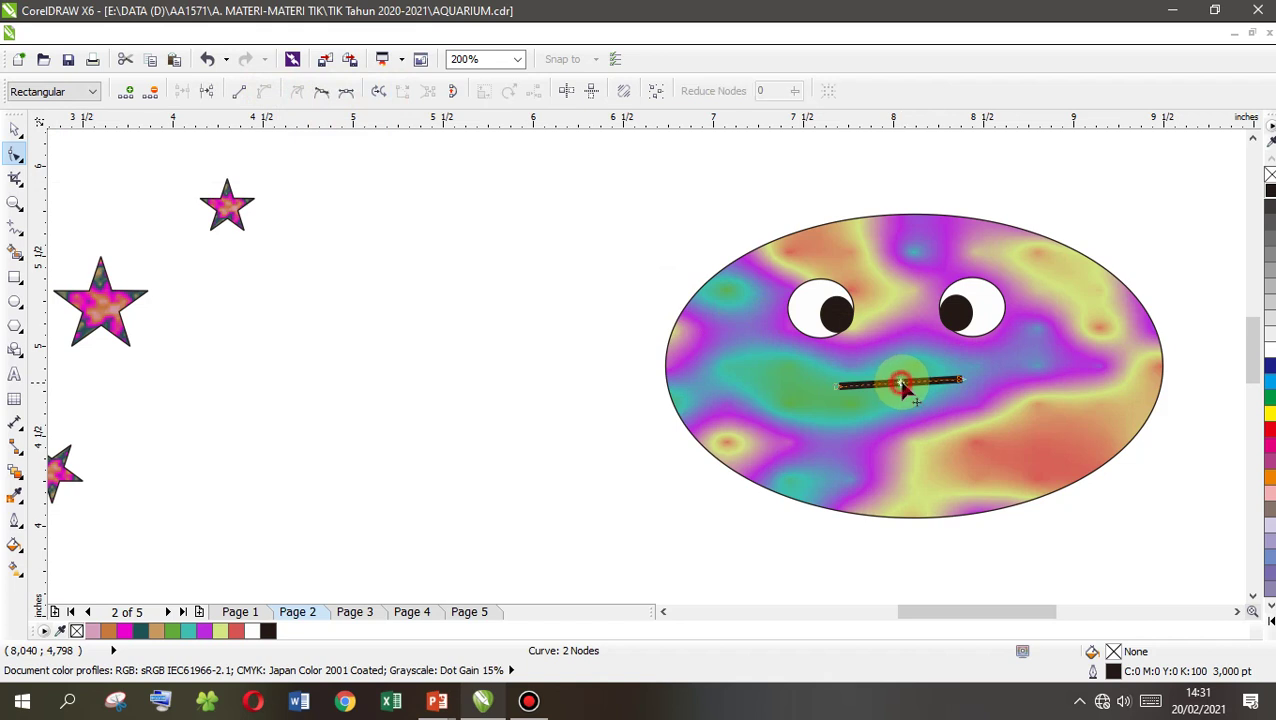
left_click_drag(902, 386, 905, 411)
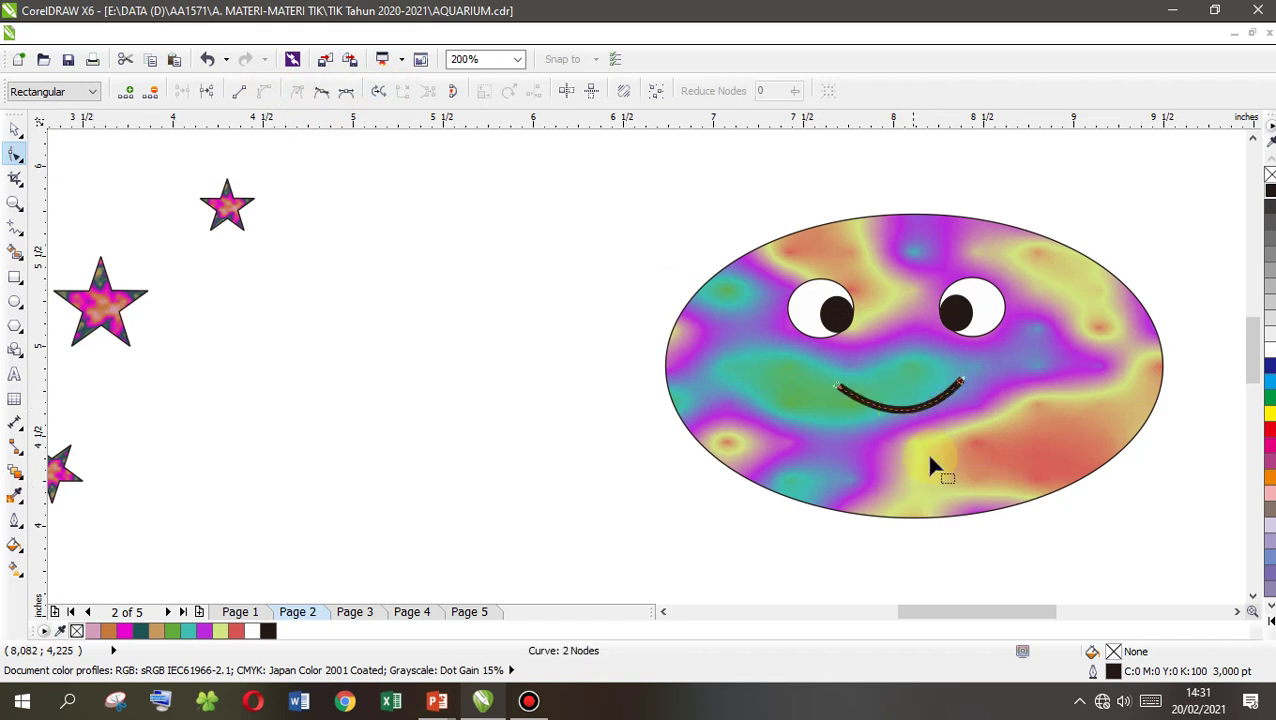
Stretch the smile on both sides and downward to about 0.88 by 0.24 inches.
left_click(14, 130)
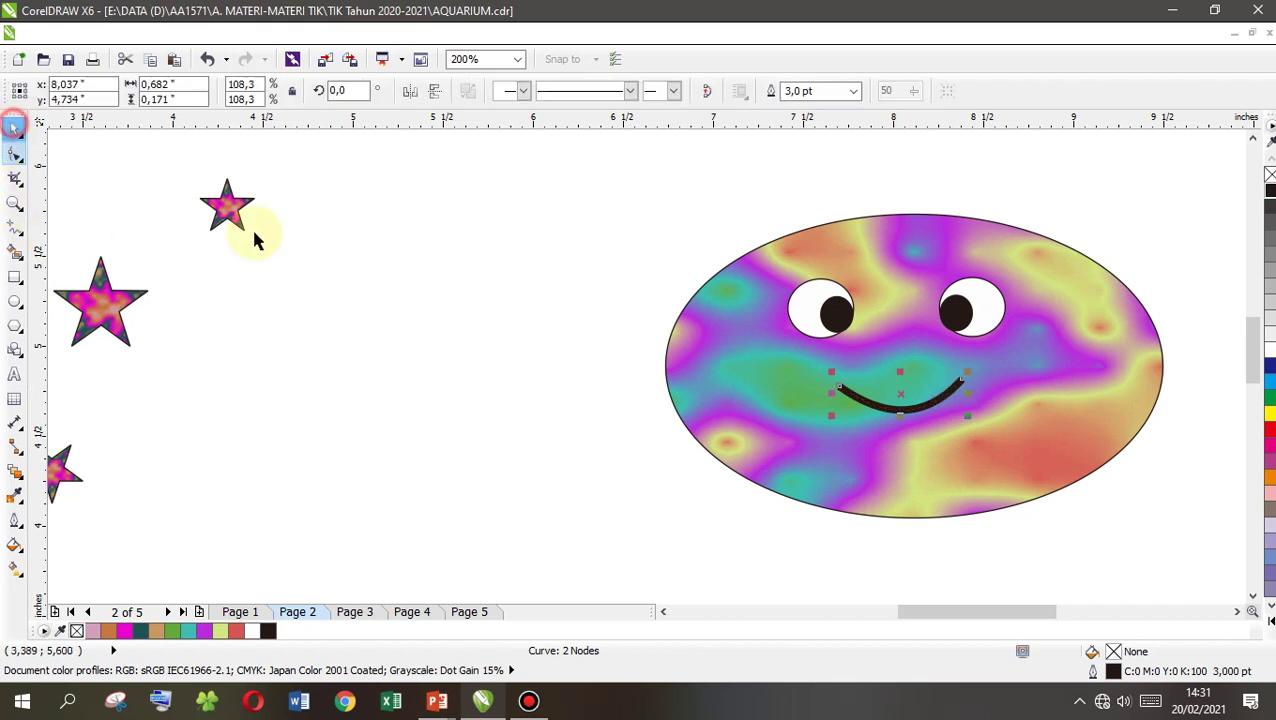
left_click(968, 396)
left_click_drag(968, 396, 991, 380)
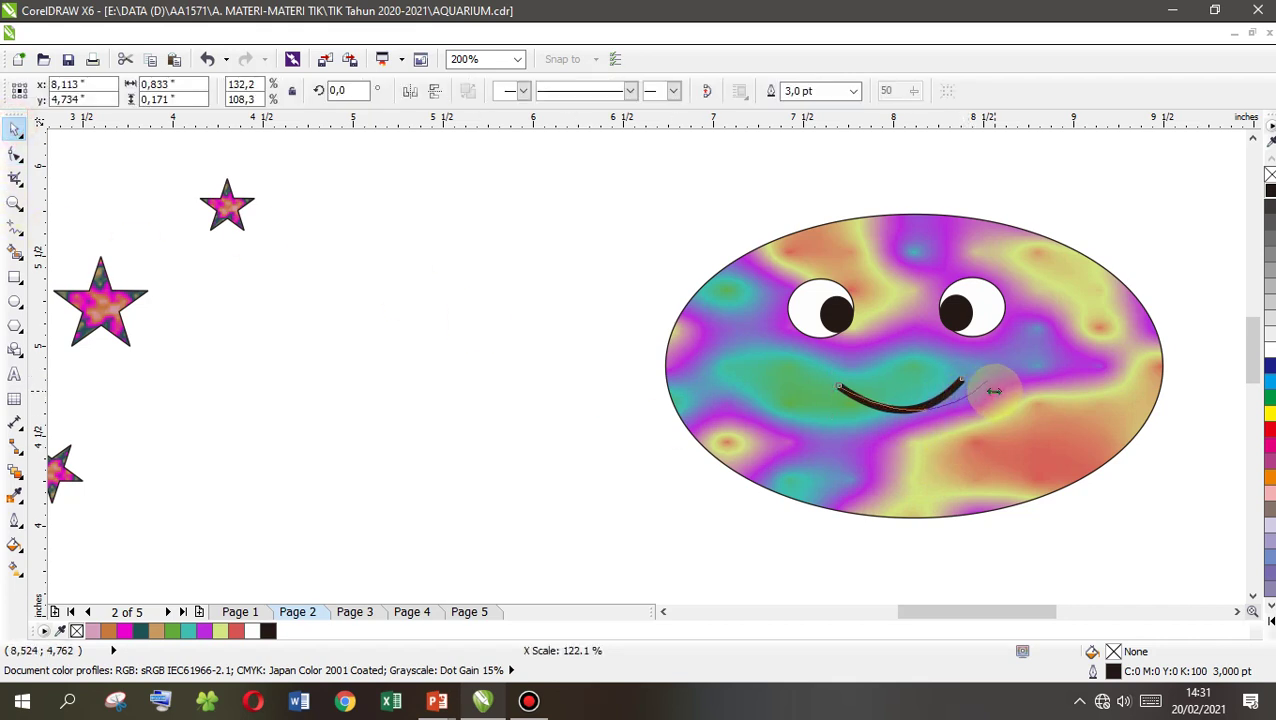
left_click_drag(834, 392, 823, 393)
left_click_drag(909, 415, 909, 429)
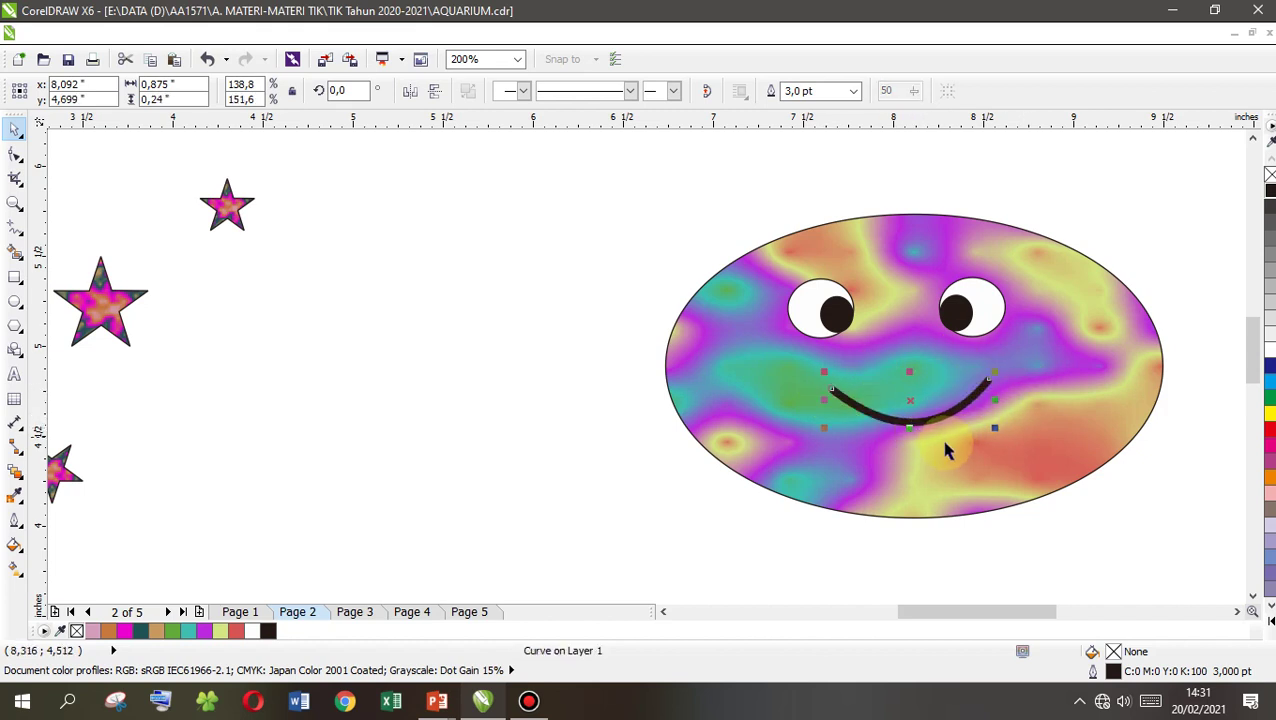
left_click(1034, 185)
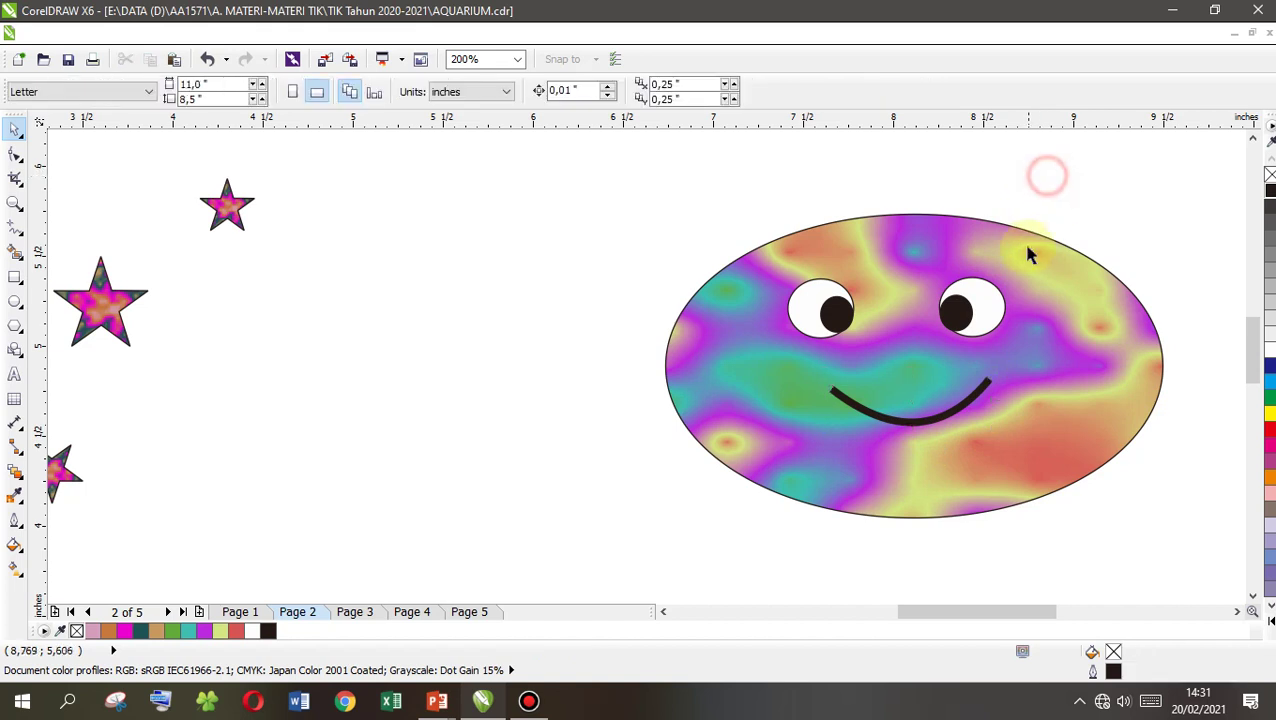
Set the outline of both eye groups to 1.5 pt.
left_click(1000, 298)
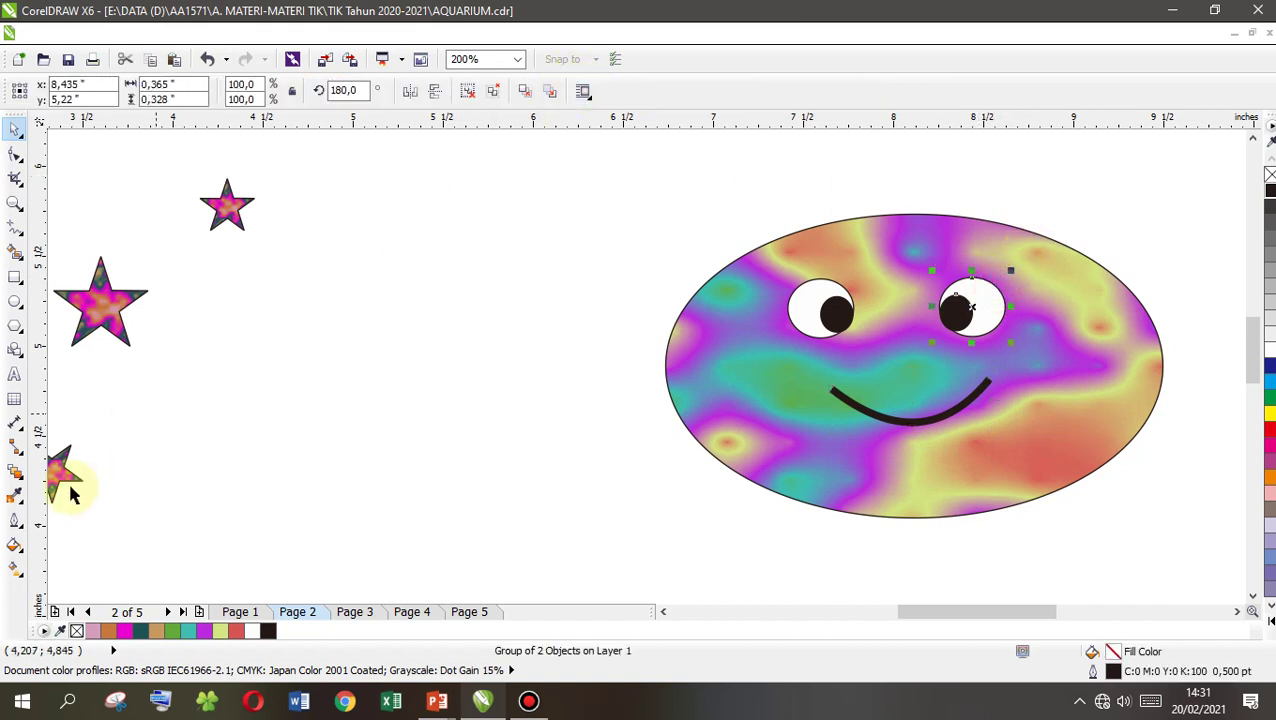
left_click(15, 521)
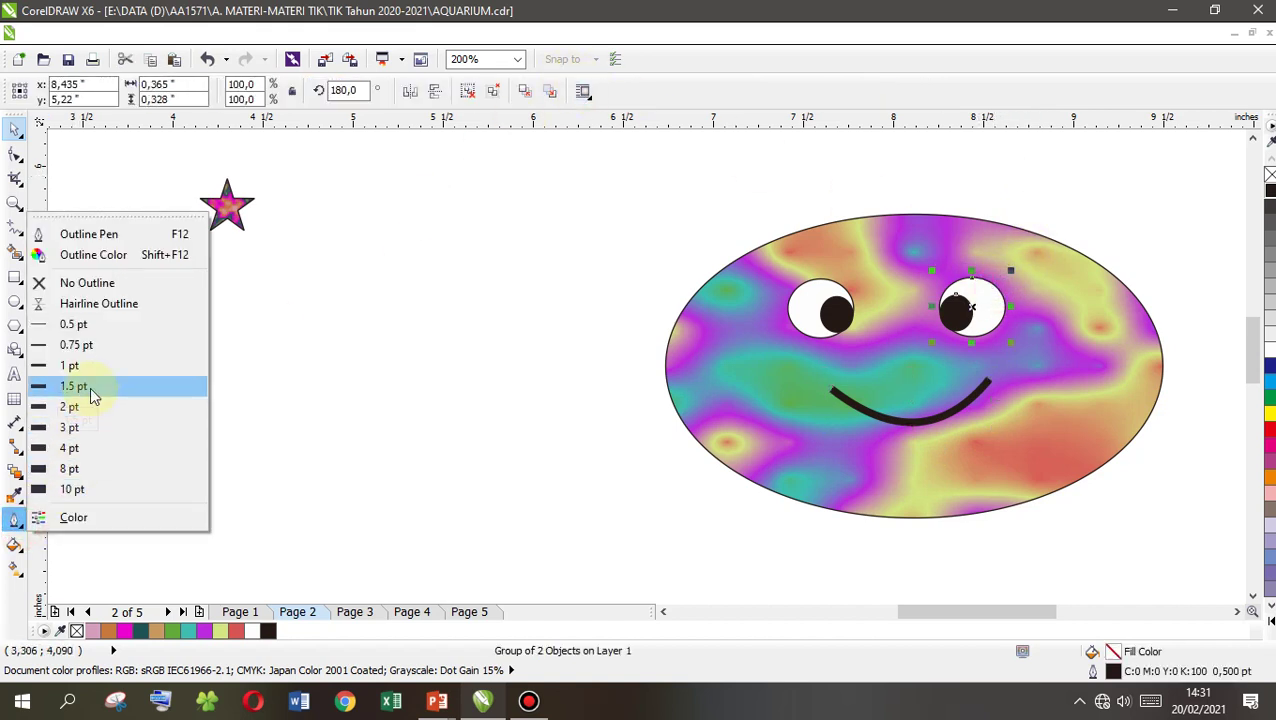
left_click(90, 387)
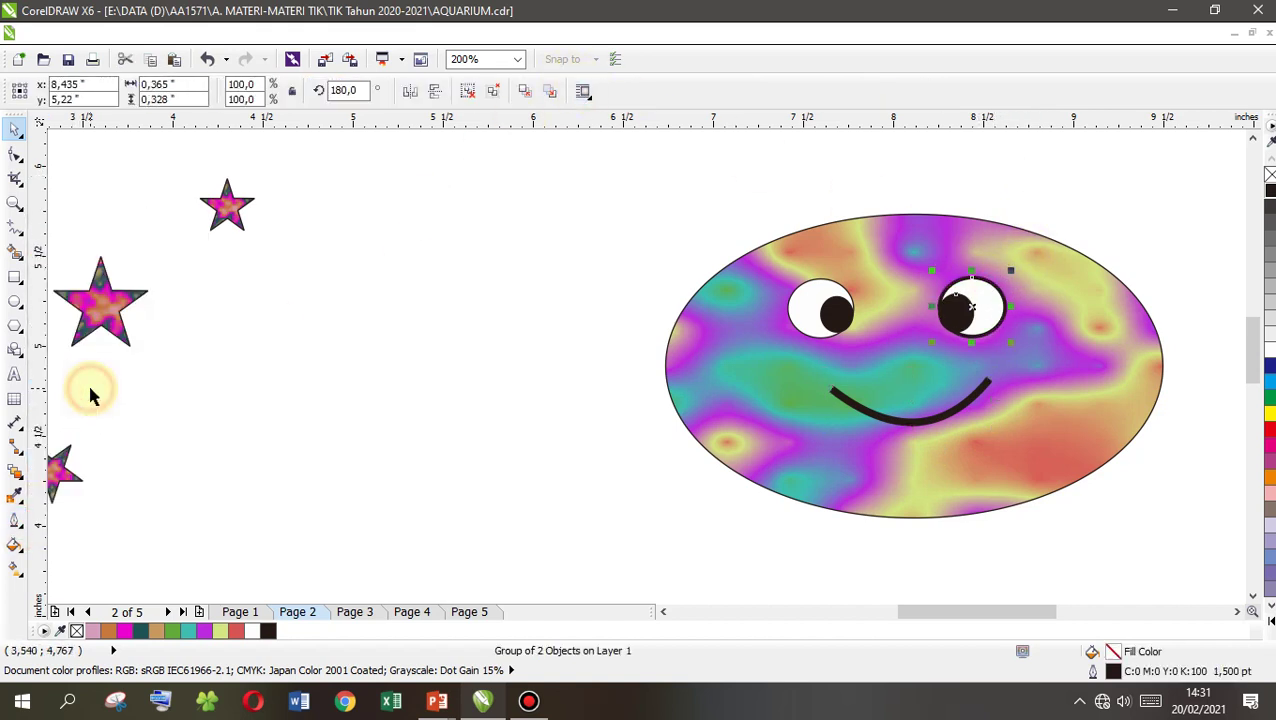
left_click(805, 292)
left_click(15, 520)
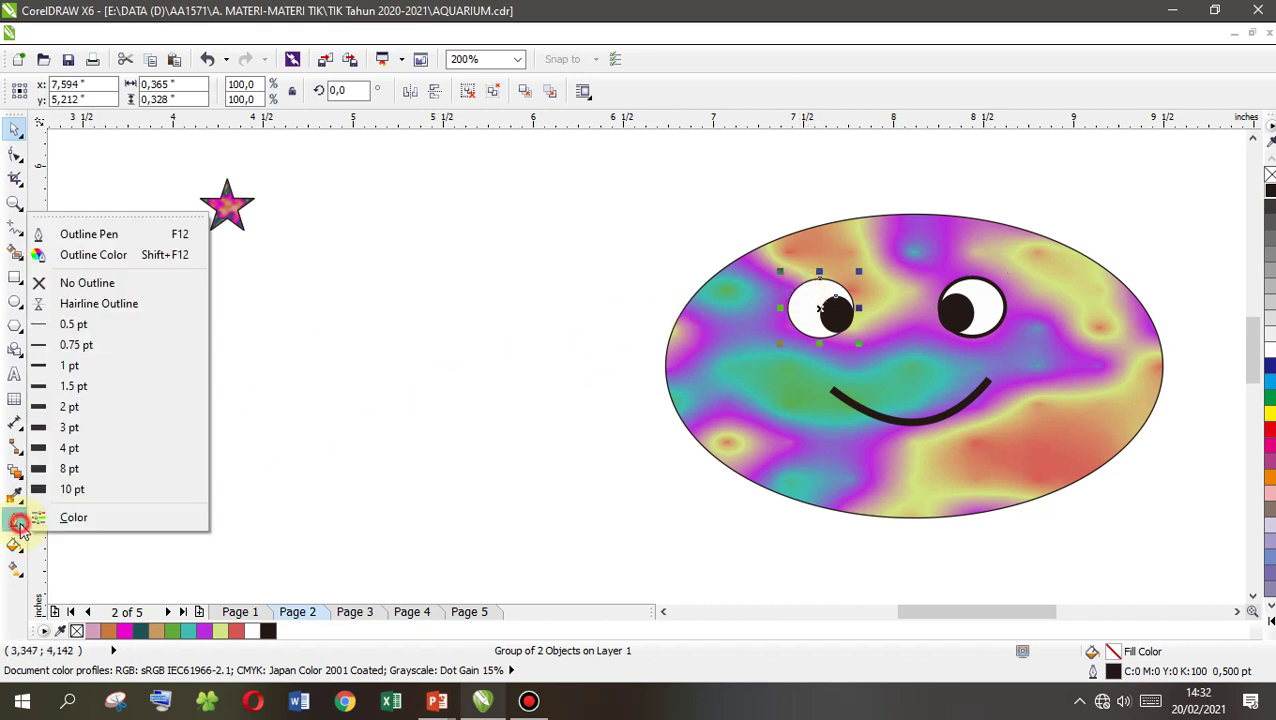
left_click(91, 386)
left_click(476, 299)
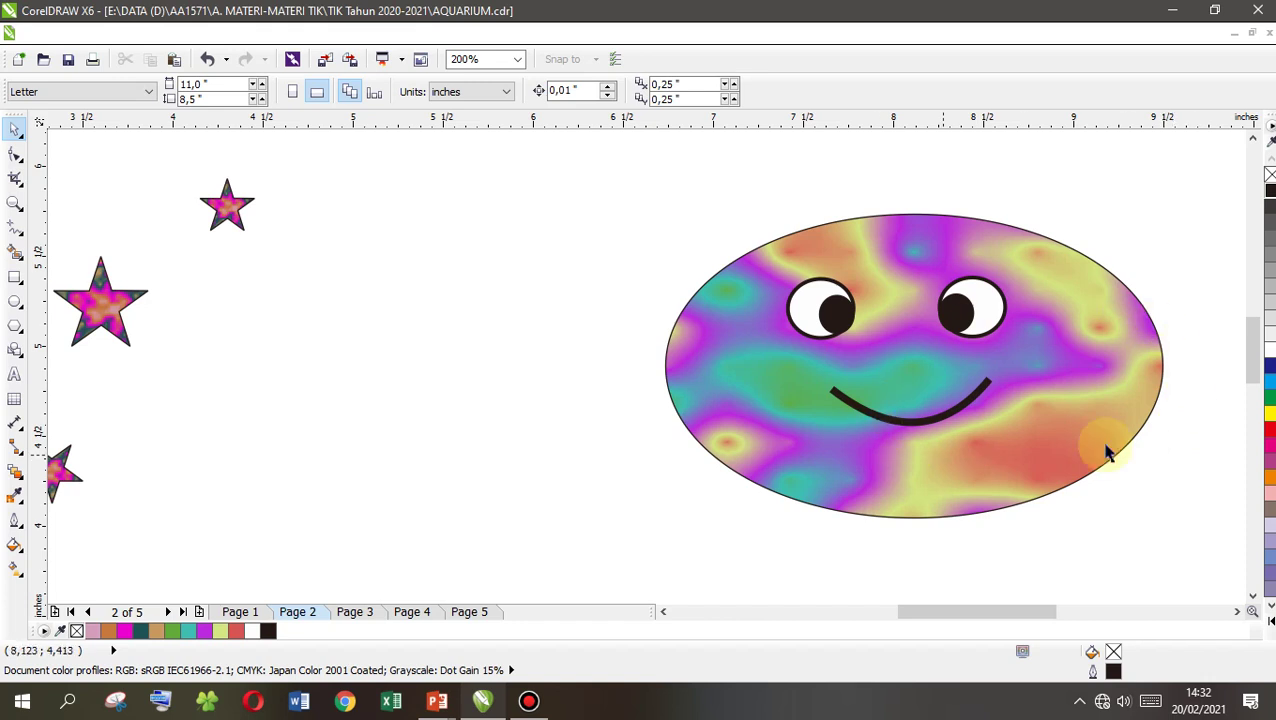
left_click(1053, 551)
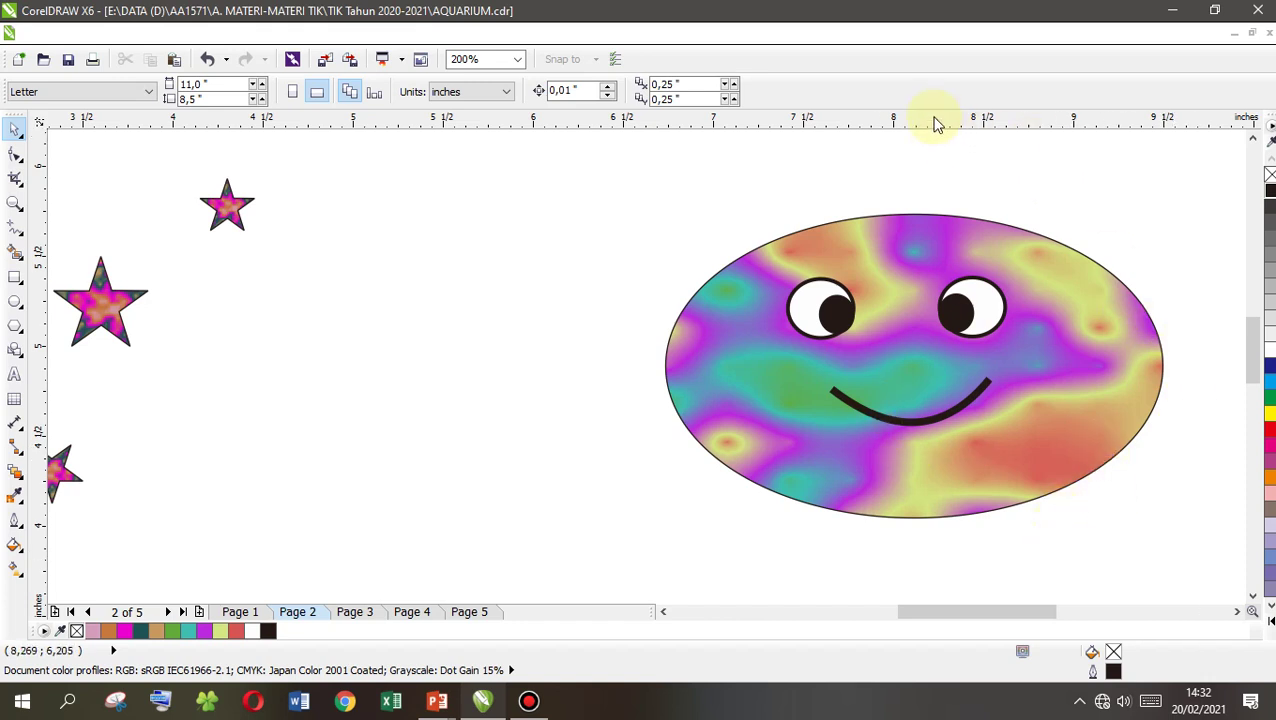
Add a horizontal guideline just beneath the smile at about 4.54 inches, and move the eyes and mouth together slightly upward.
left_click_drag(937, 123, 962, 431)
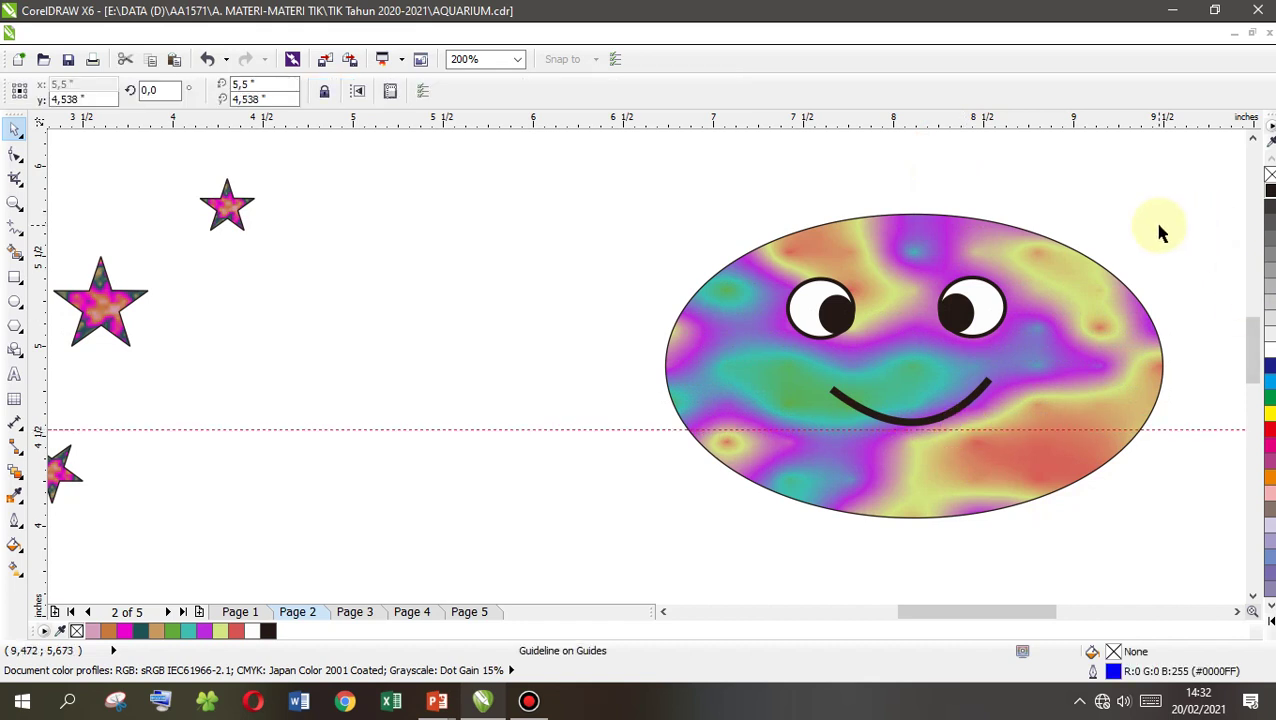
left_click_drag(1091, 202, 714, 460)
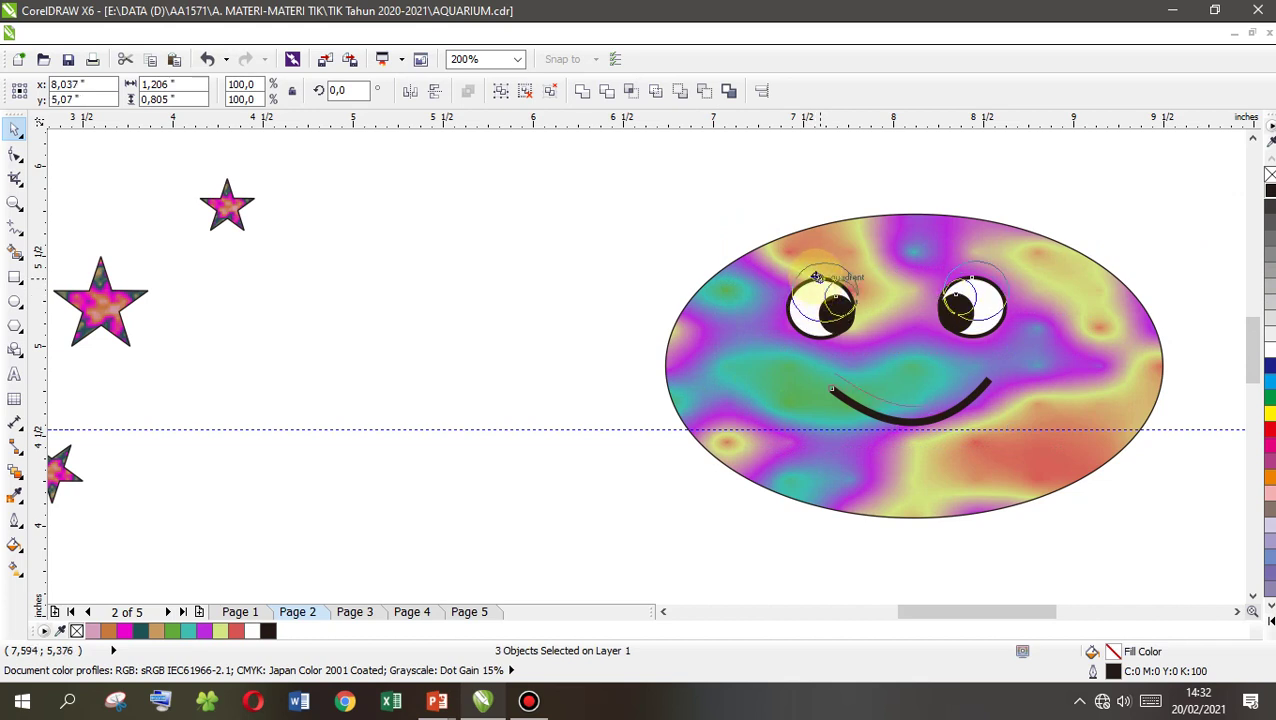
left_click_drag(816, 273, 816, 273)
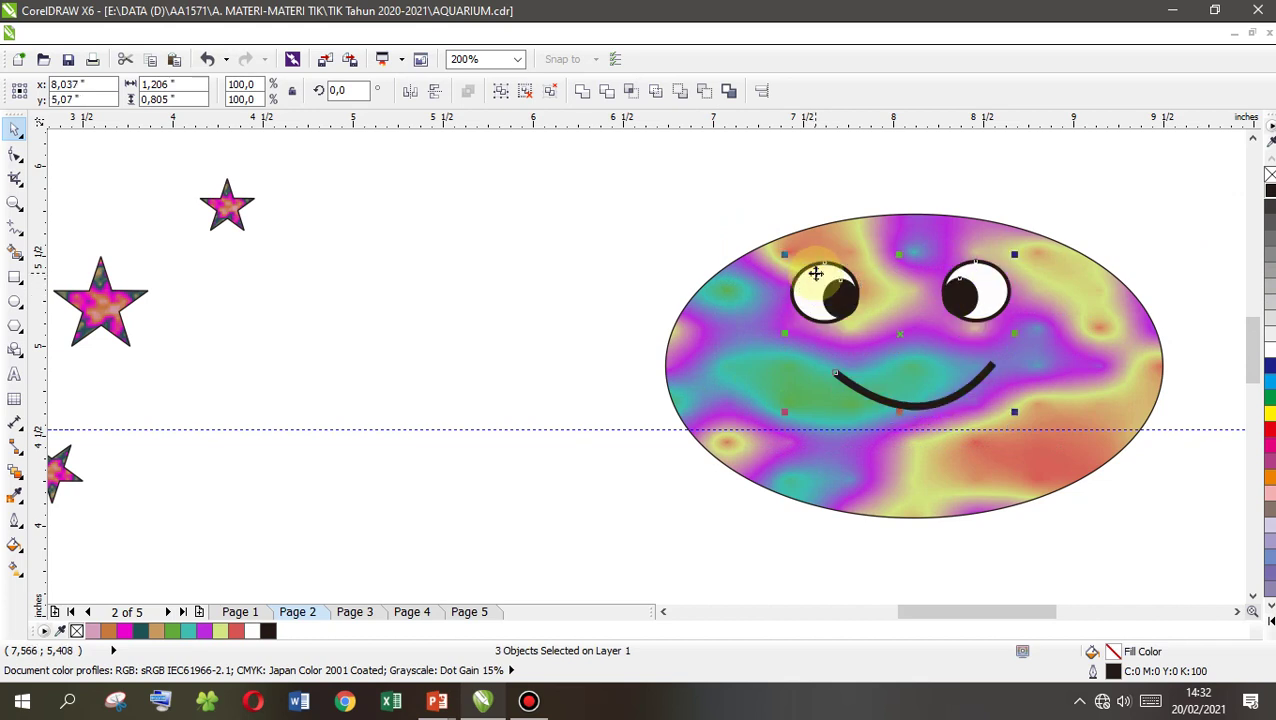
Move the eyes and smile together slightly upward again and raise the horizontal guideline to about 4.57 inches.
left_click(1166, 169)
left_click_drag(1170, 173, 629, 441)
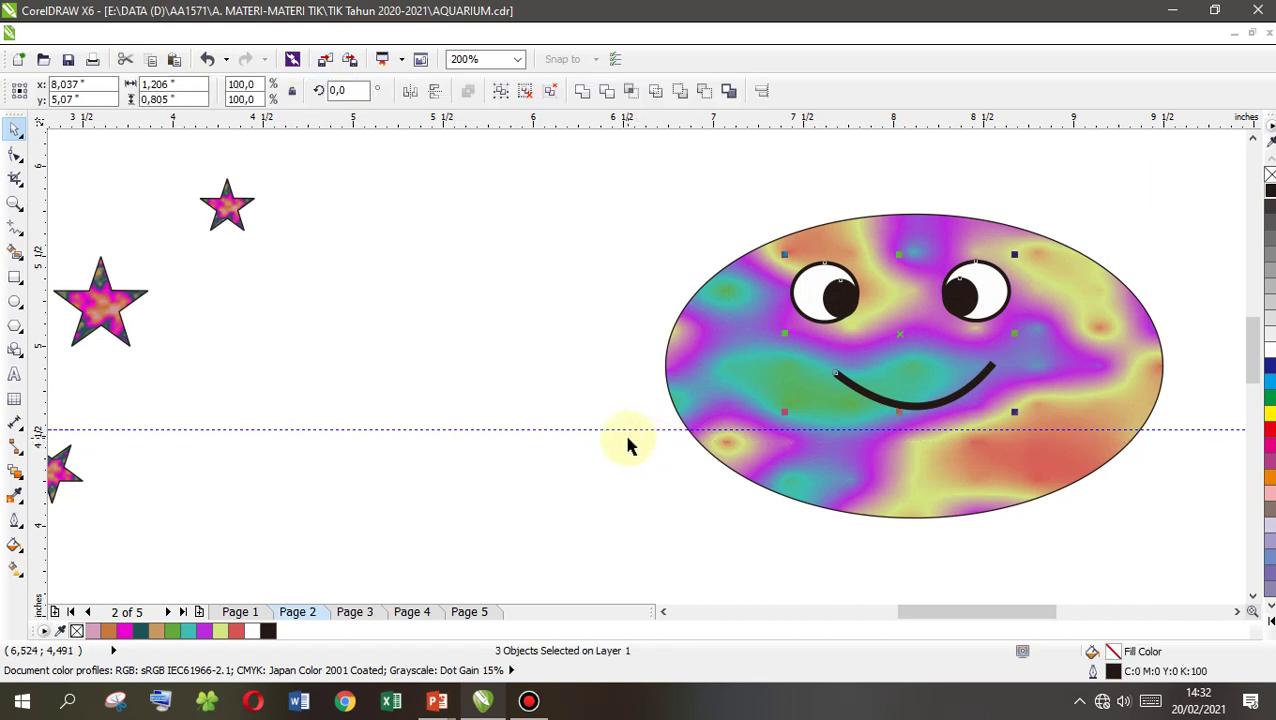
left_click_drag(822, 280, 820, 268)
left_click(1096, 172)
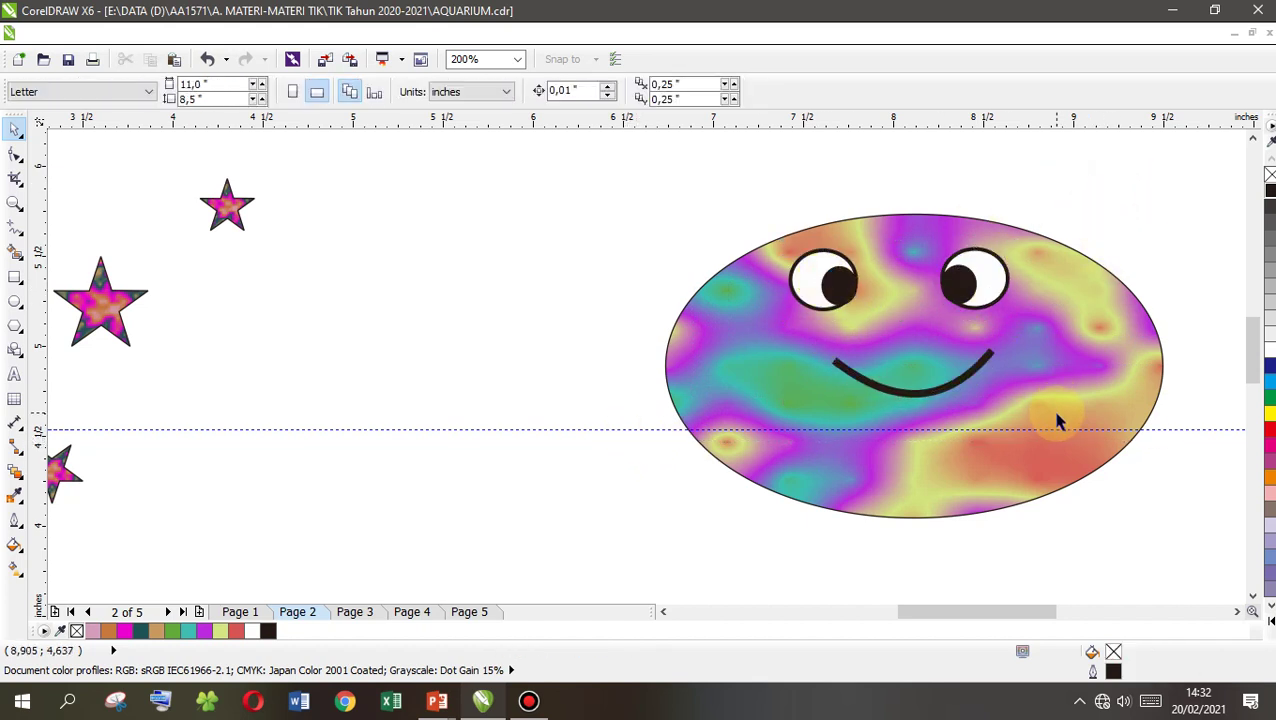
left_click_drag(1056, 428, 1055, 424)
left_click(1162, 242)
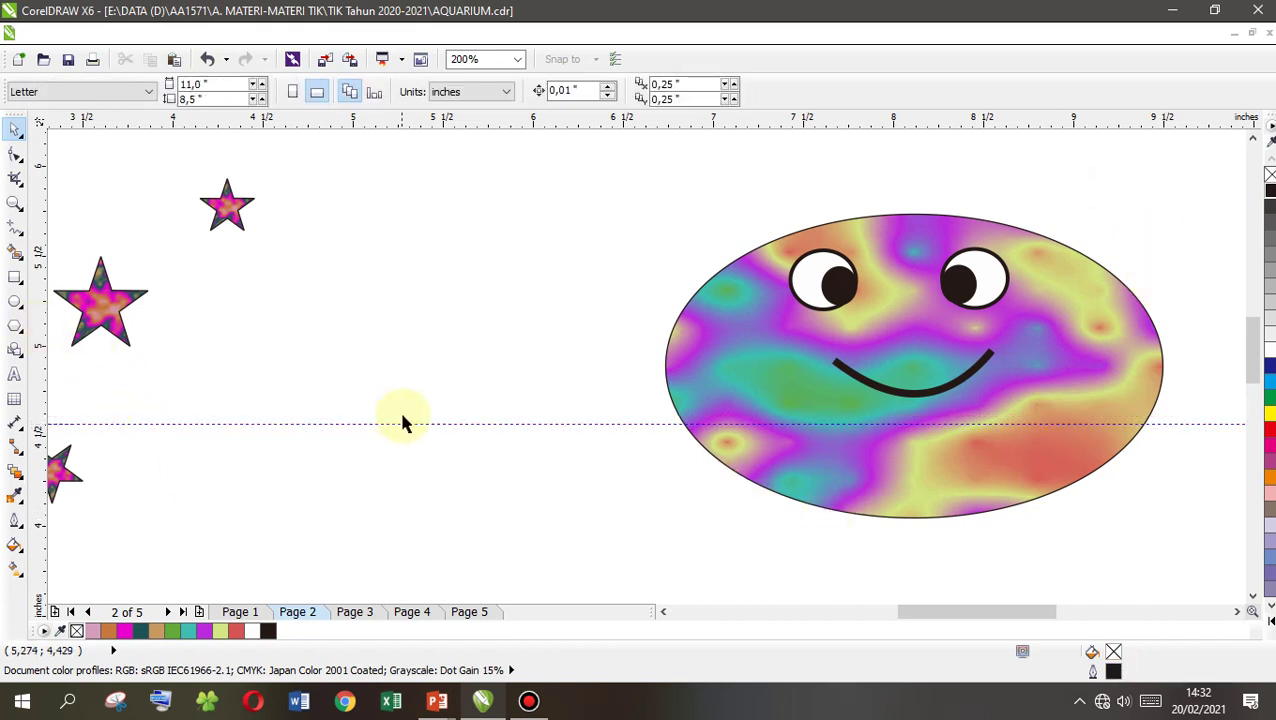
Draw a narrow vertical ellipse leg about 0.2 by 1.09 inches hanging from the guideline and apply the Air brush texture fill from the Samples library.
left_click(16, 302)
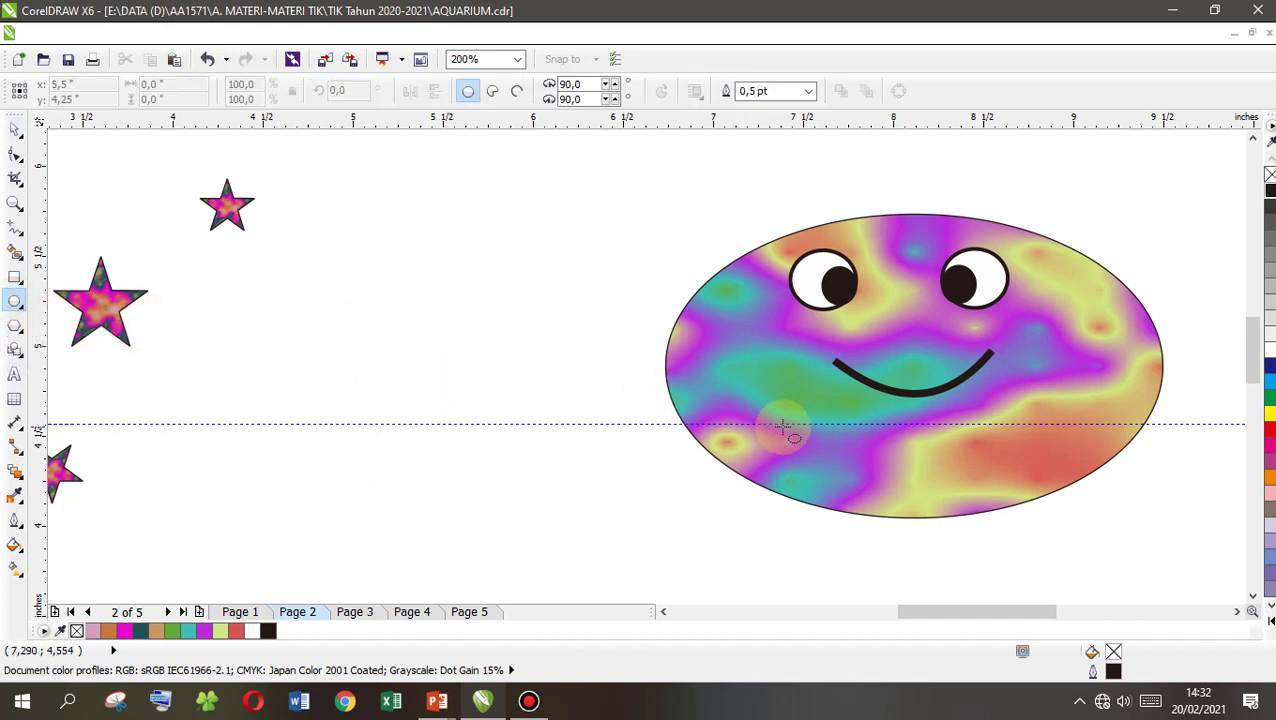
left_click_drag(777, 429, 814, 570)
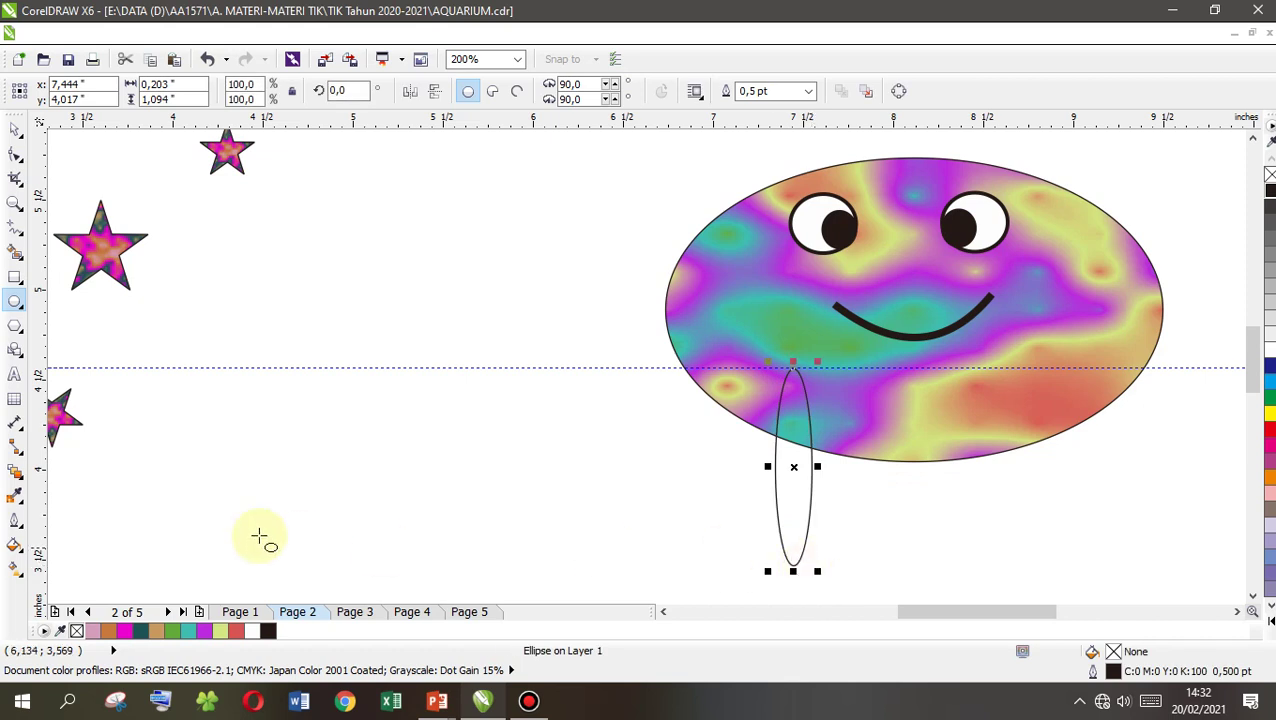
left_click(22, 553)
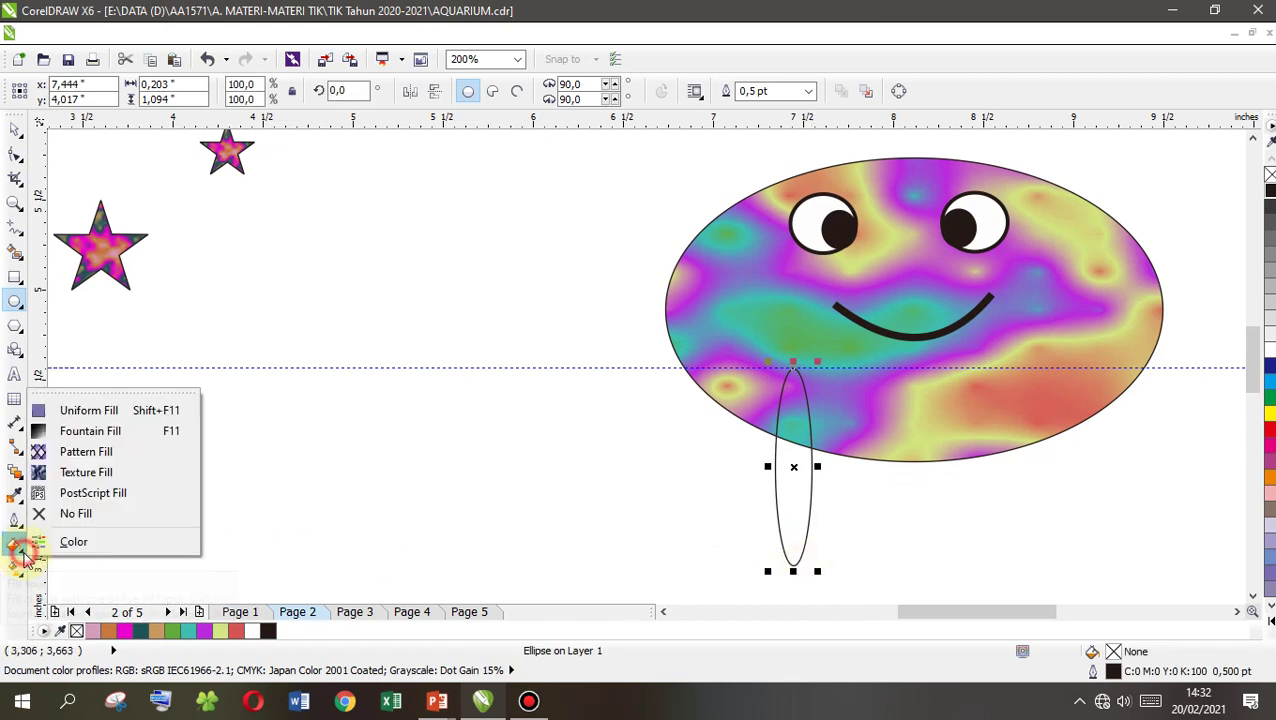
left_click(88, 472)
left_click(643, 517)
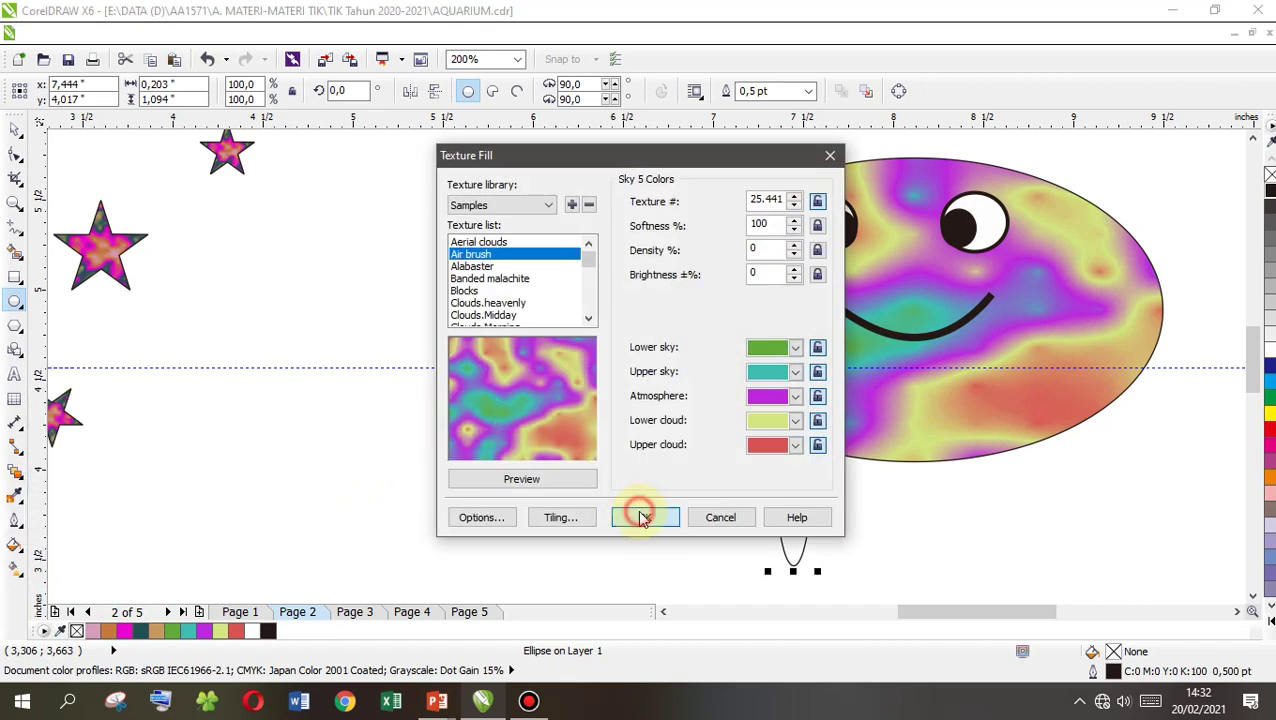
left_click(649, 524)
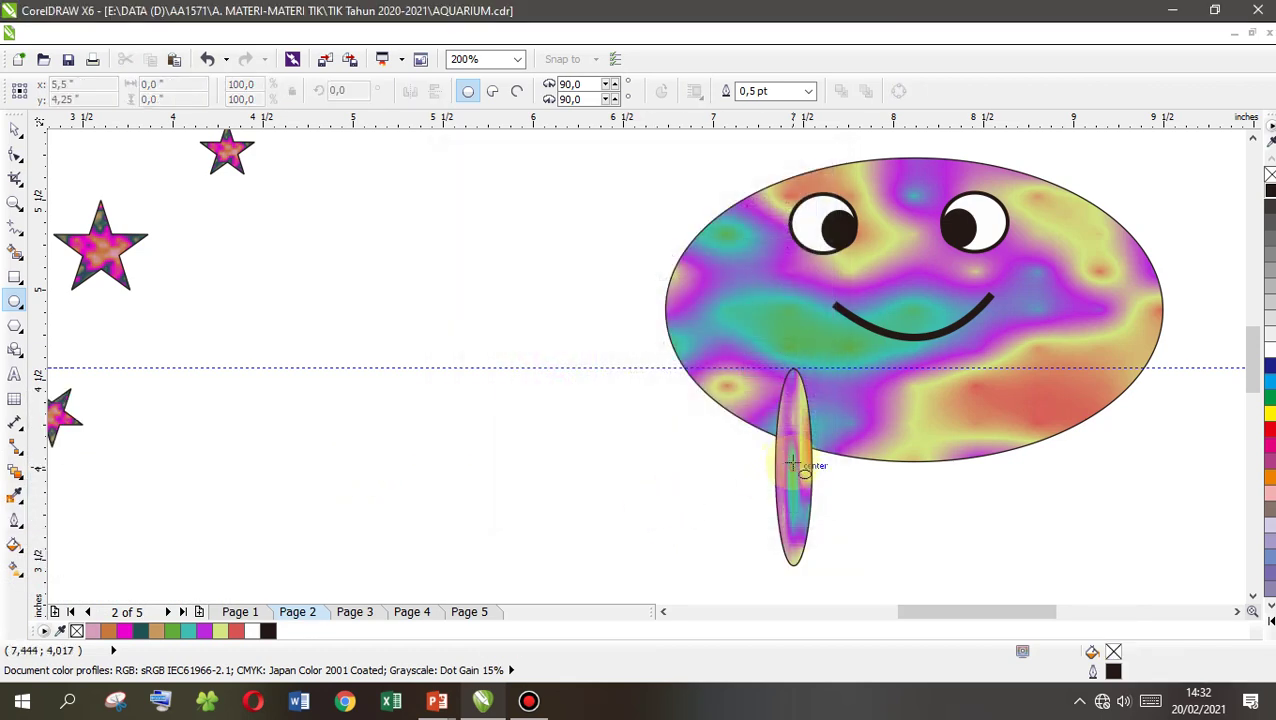
Duplicate the textured leg about 0.26 inches to the right and repeat the duplication until there are seven legs.
left_click(13, 133)
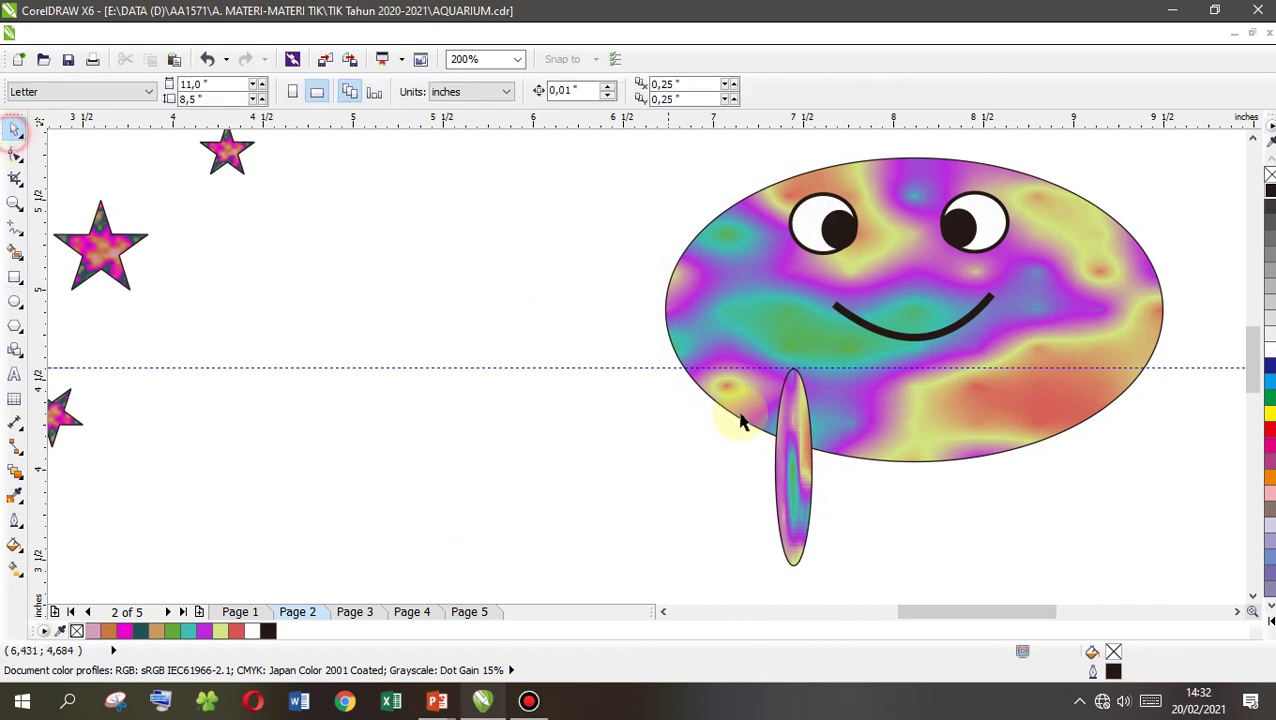
left_click(802, 460)
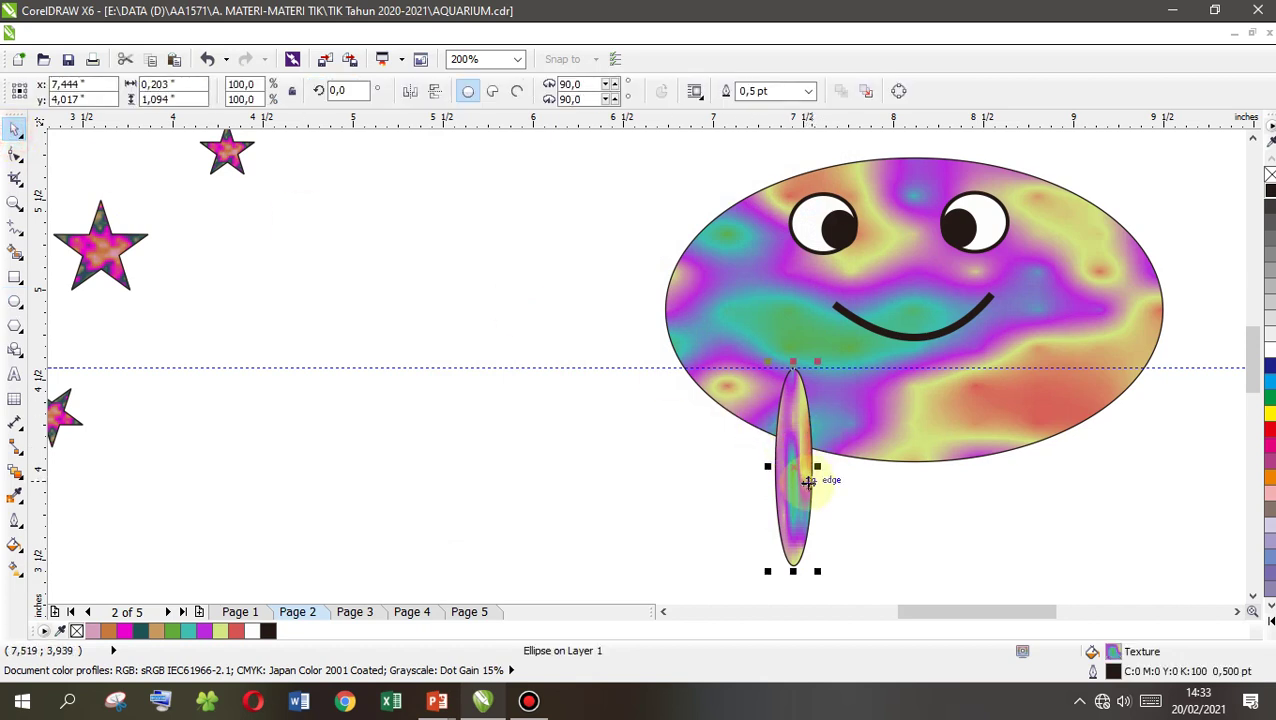
left_click_drag(812, 490, 840, 467)
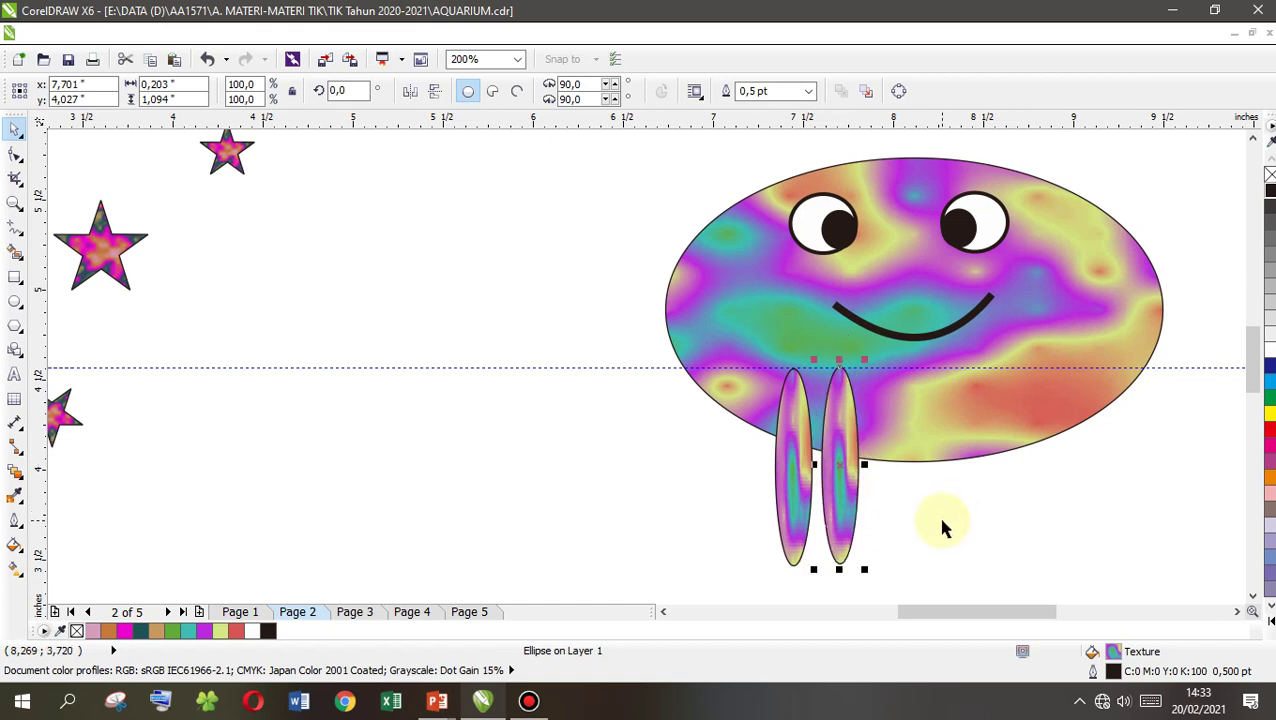
key("ctrl+r")
key("ctrl+r")
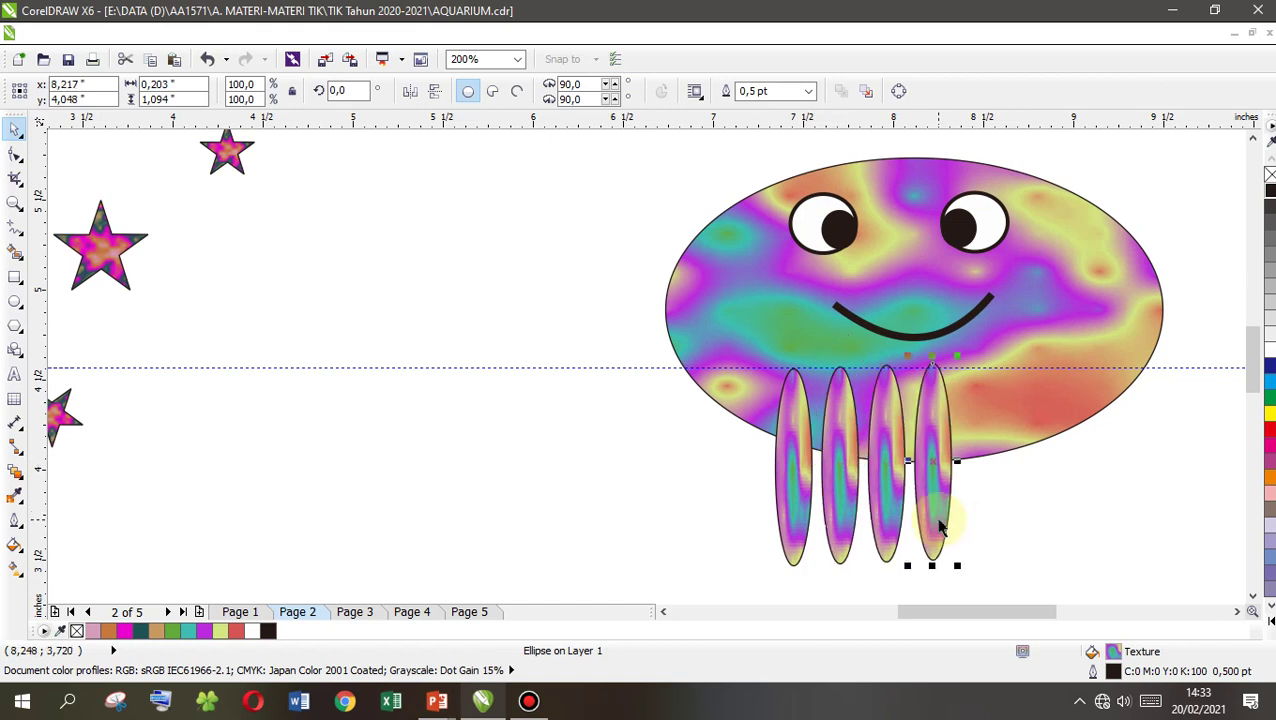
key("ctrl+r")
key("ctrl+r")
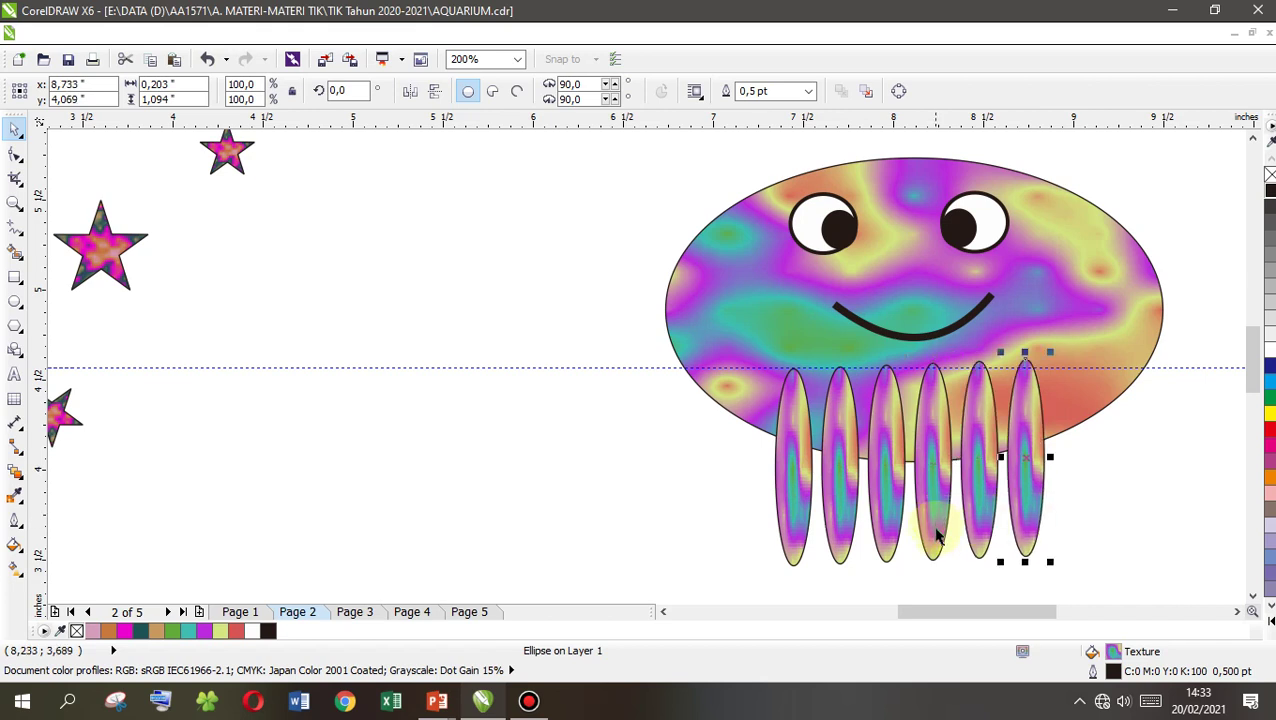
key("ctrl+r")
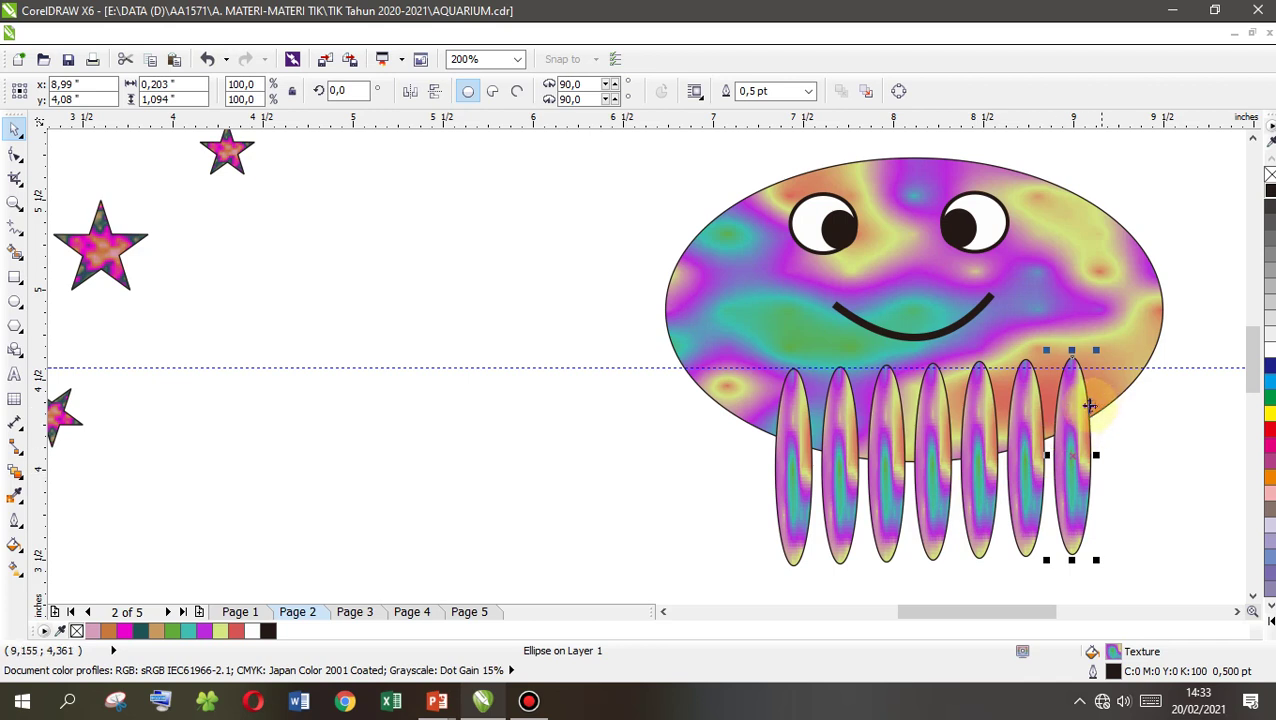
Level the duplicated legs with the guideline and nudge all seven together slightly left to about x 8.17 inches.
left_click_drag(1074, 397, 890, 389)
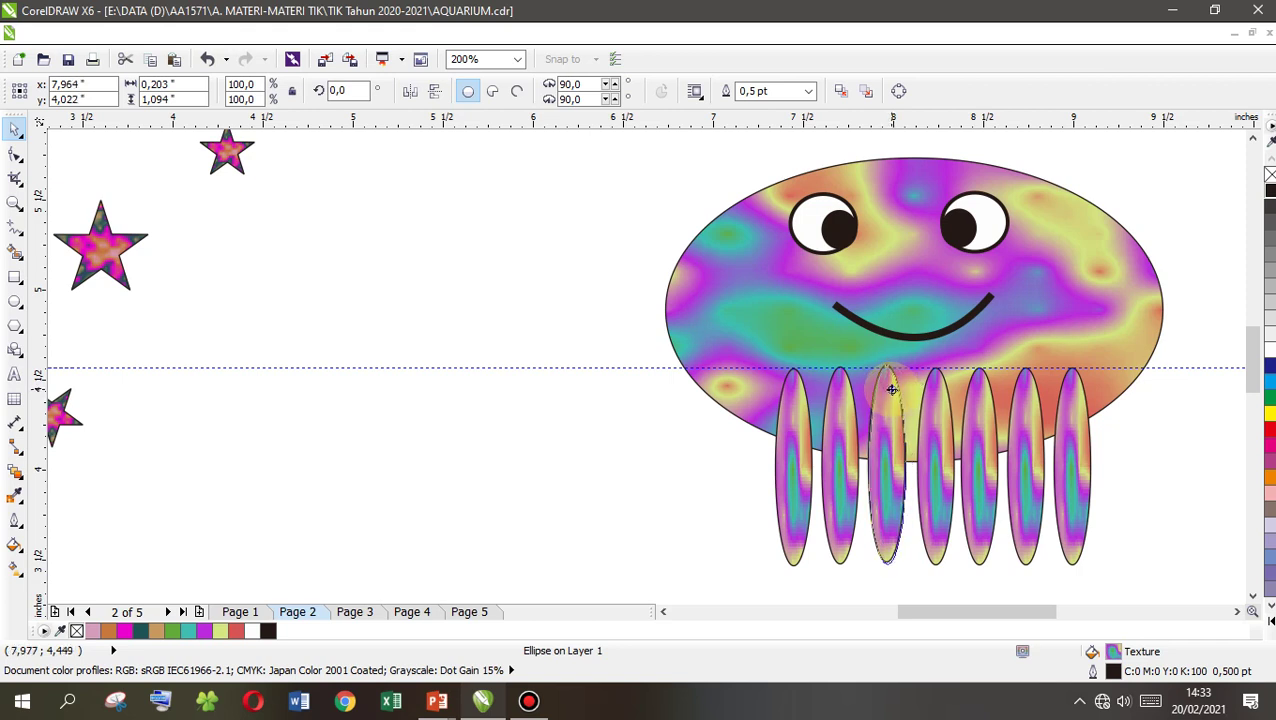
left_click(1143, 432)
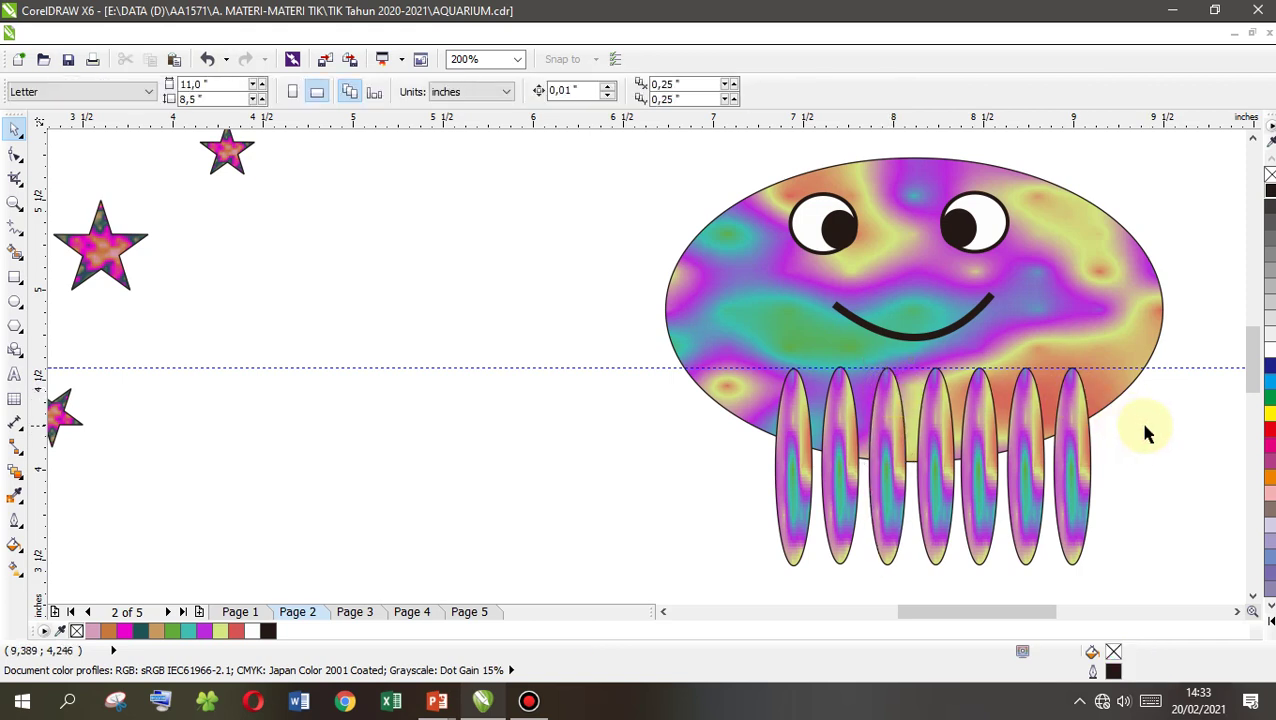
left_click_drag(1170, 590, 632, 318)
key("Left")
key("Left")
key("Left")
key("Left")
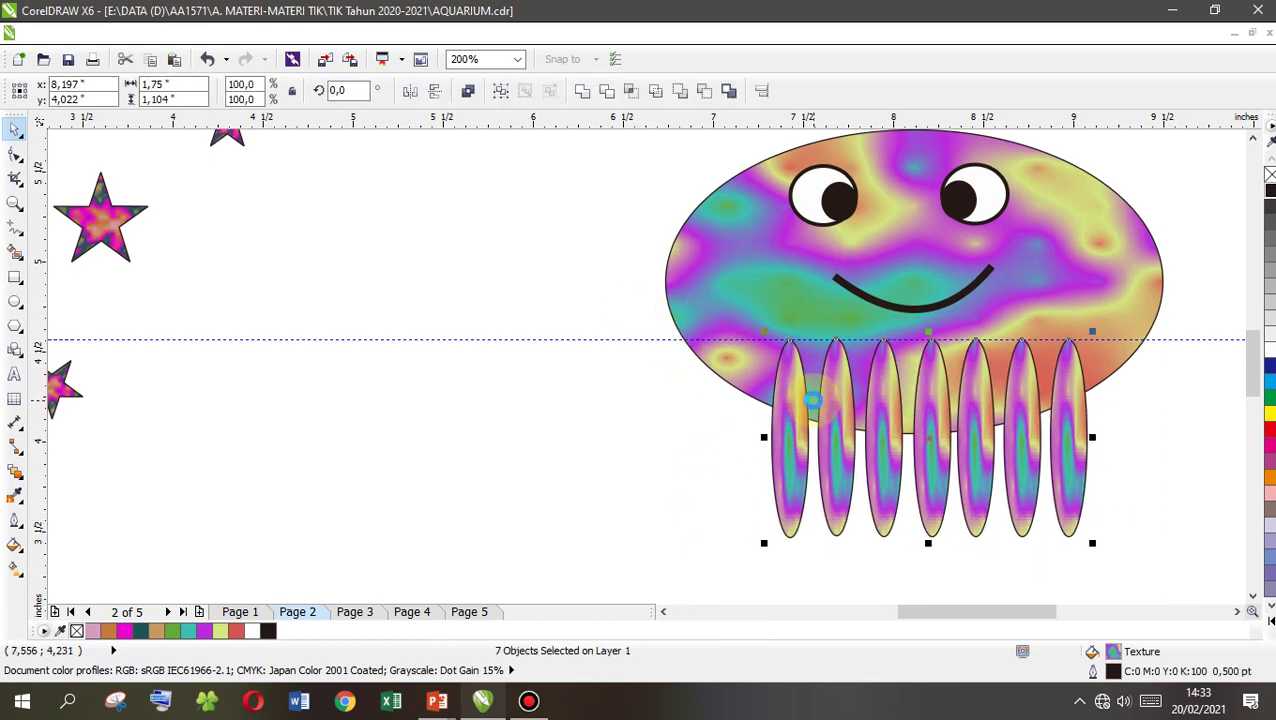
key("Left")
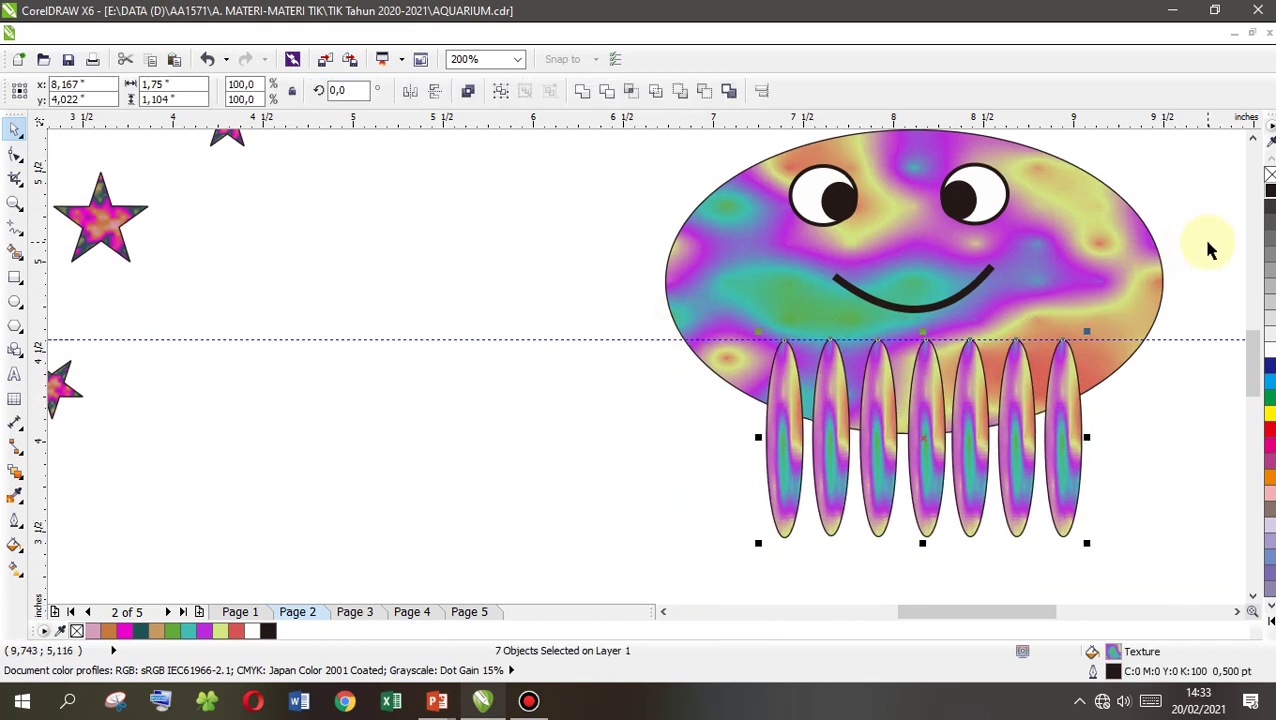
left_click(1200, 243)
Group the jellyfish's body, eyes, smile and legs into one object.
scroll(1108, 292, "right", 1)
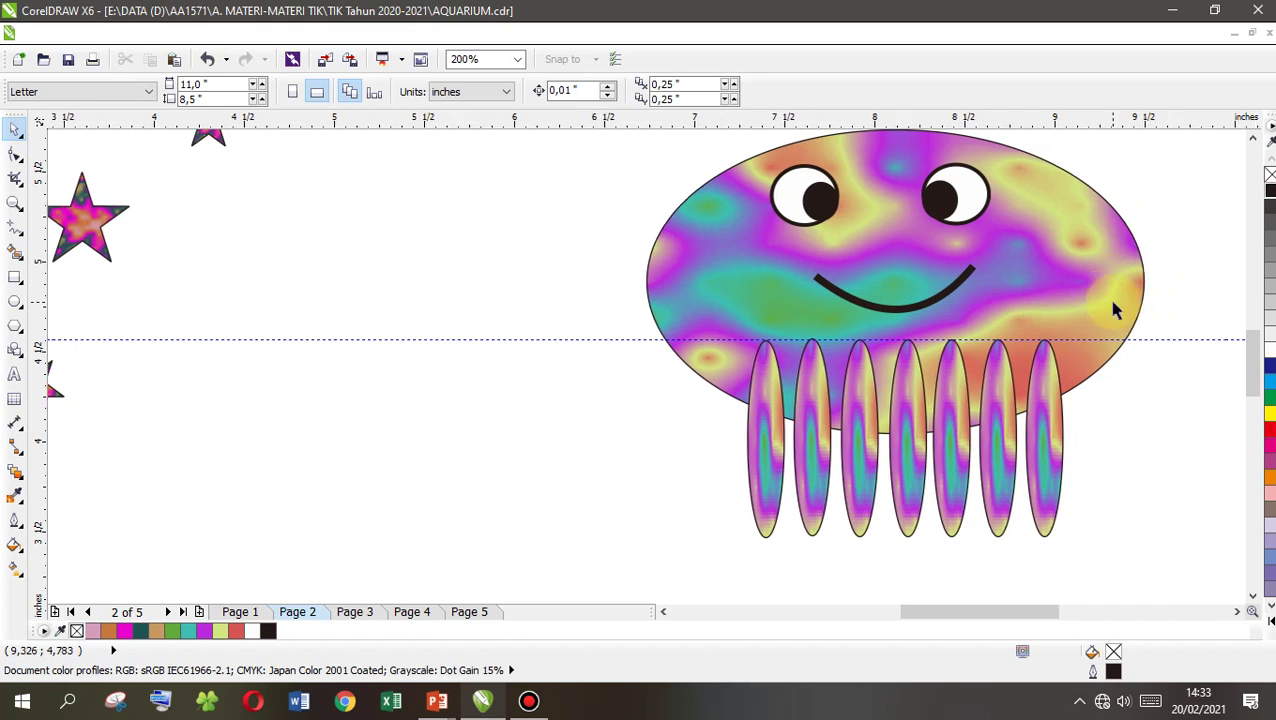
scroll(1107, 291, "down", 1)
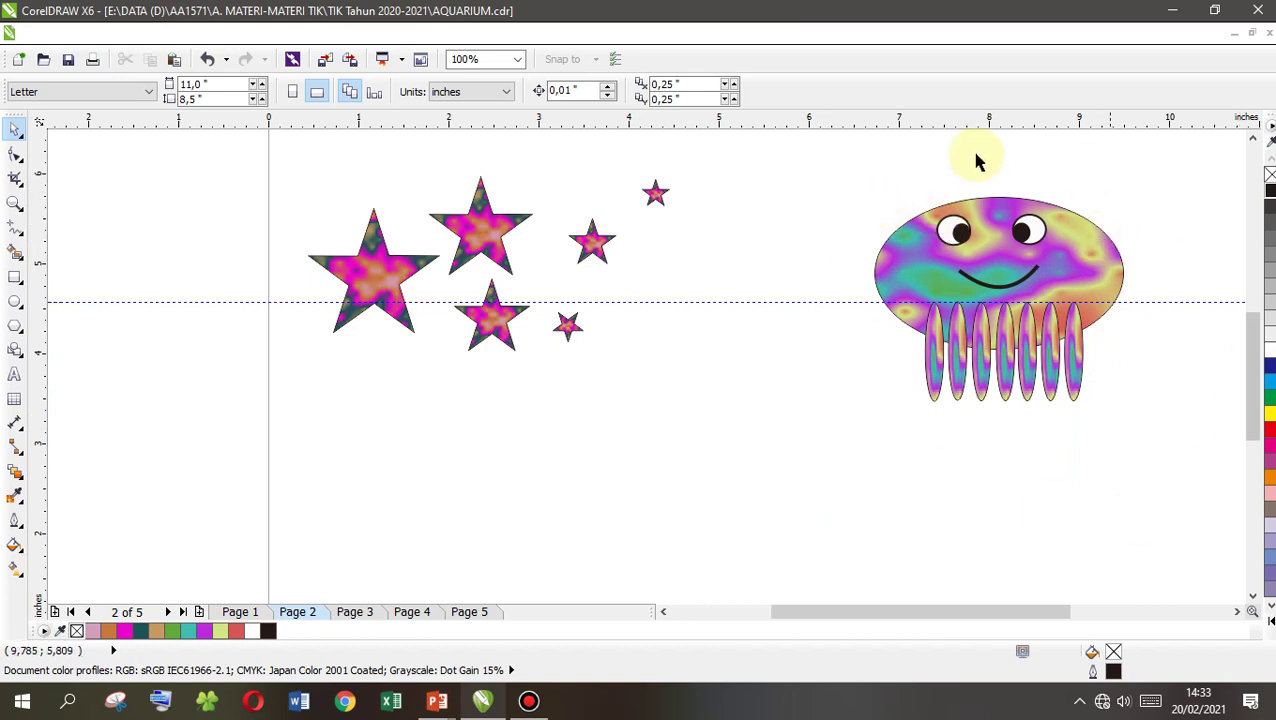
left_click_drag(810, 165, 1162, 435)
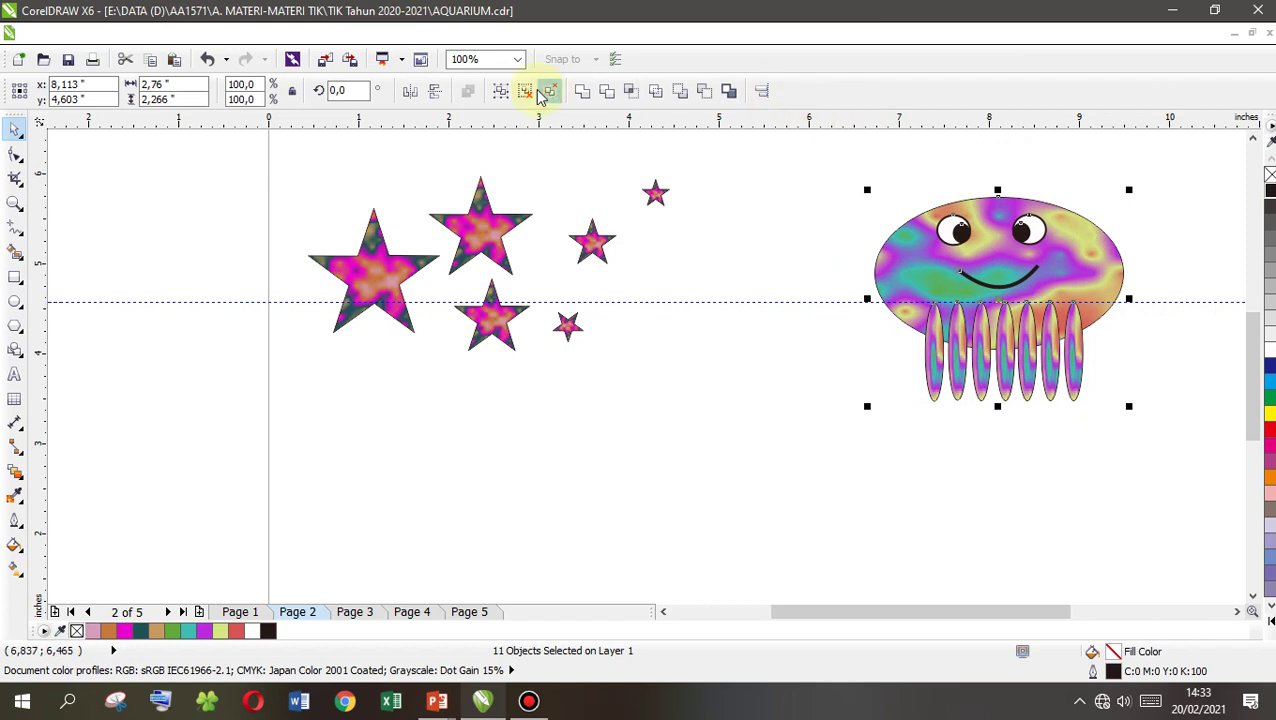
left_click(217, 35)
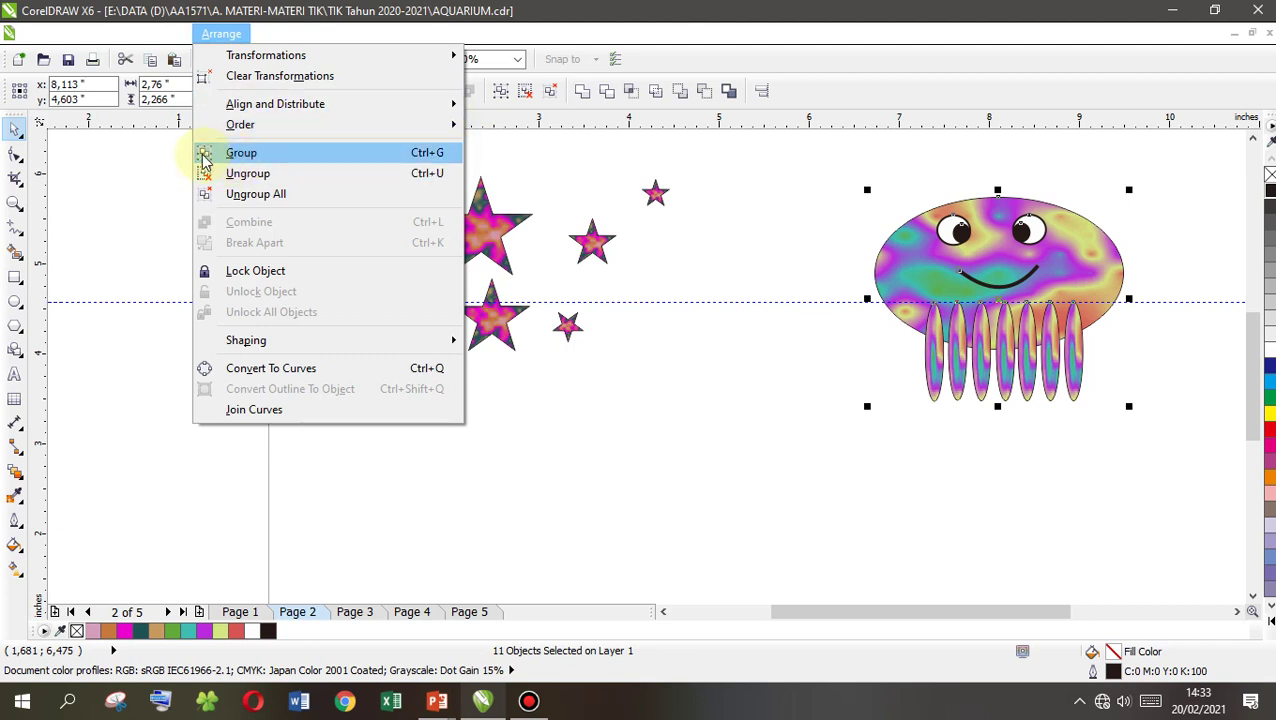
mouse_move(375, 124)
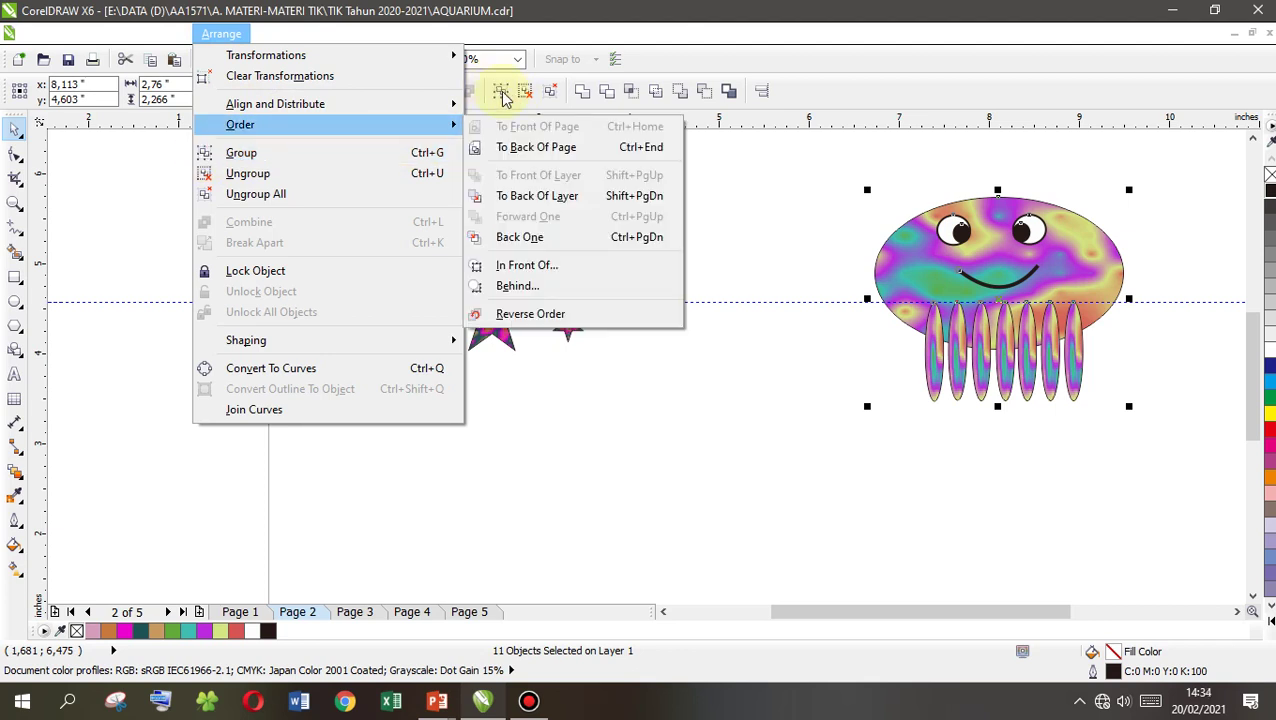
left_click(241, 153)
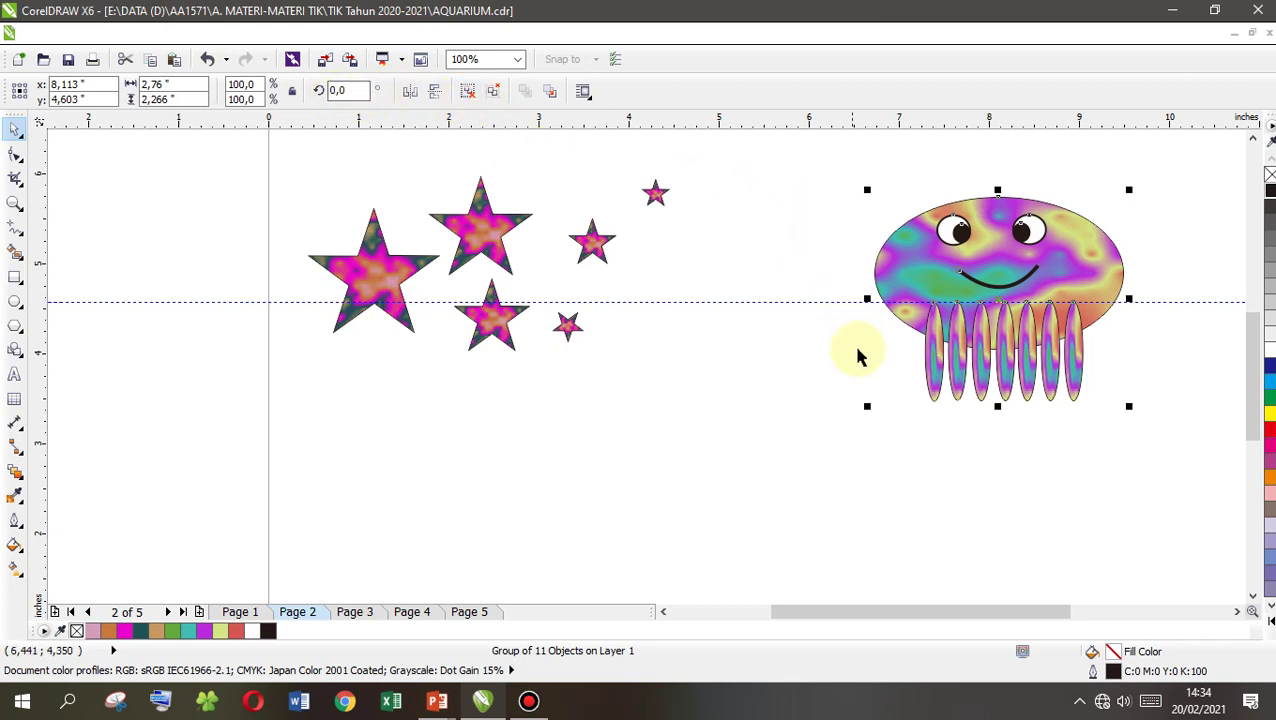
Delete the horizontal guideline beneath the smile.
left_click(795, 435)
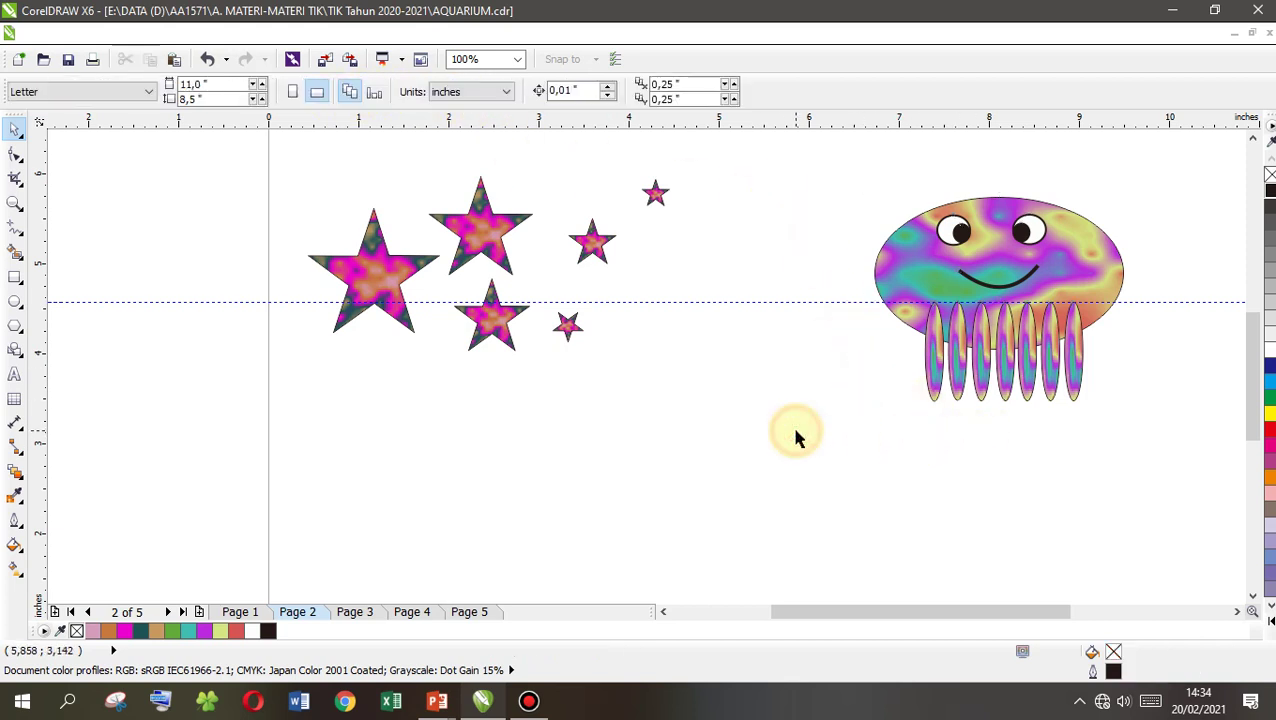
left_click(774, 302)
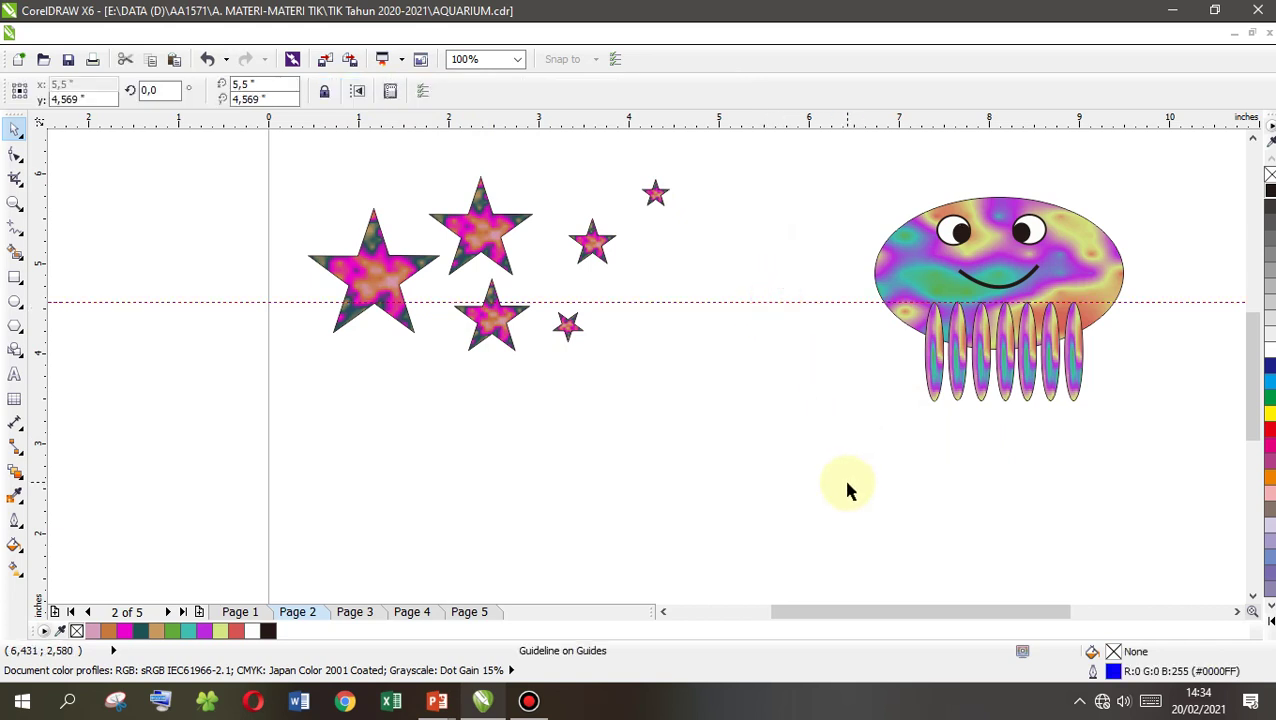
key("Delete")
Shrink the jellyfish group proportionally to about 1.33 by 1.09 inches and move it toward the page's middle, below and right of the starfish.
left_click(1082, 285)
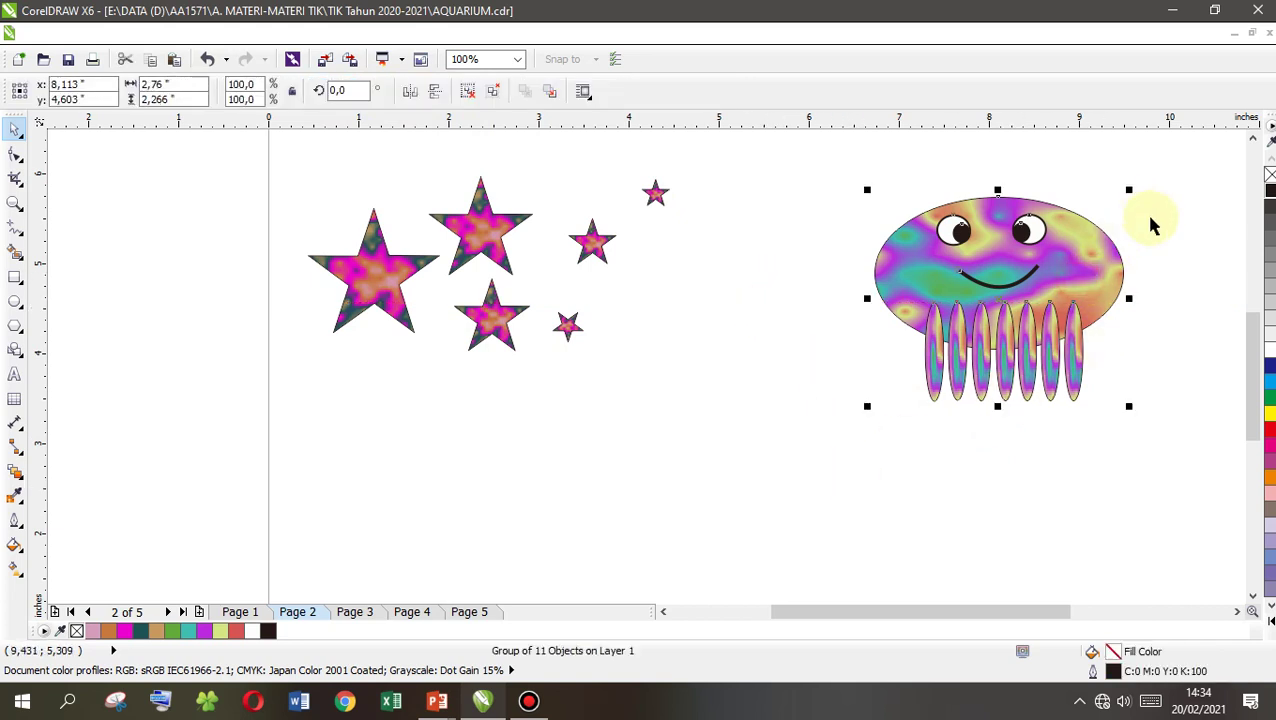
left_click_drag(1131, 189, 1041, 263)
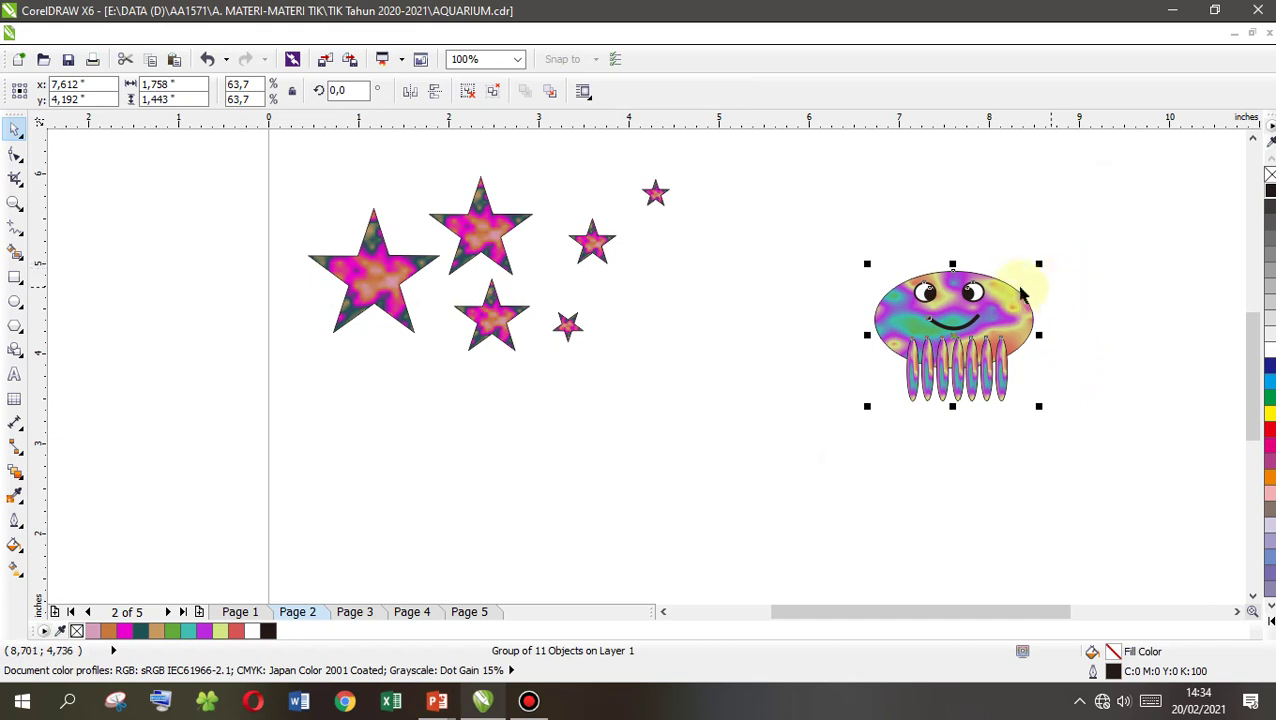
left_click_drag(1008, 320, 848, 388)
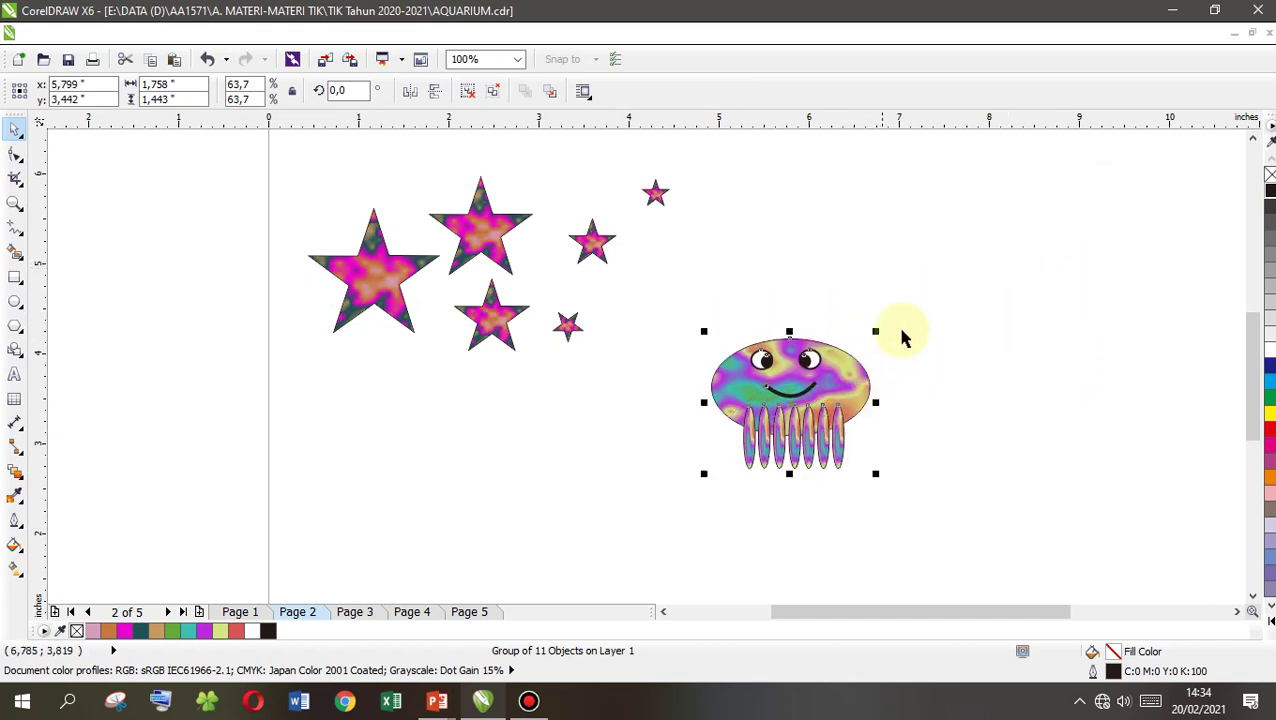
left_click_drag(876, 329, 836, 363)
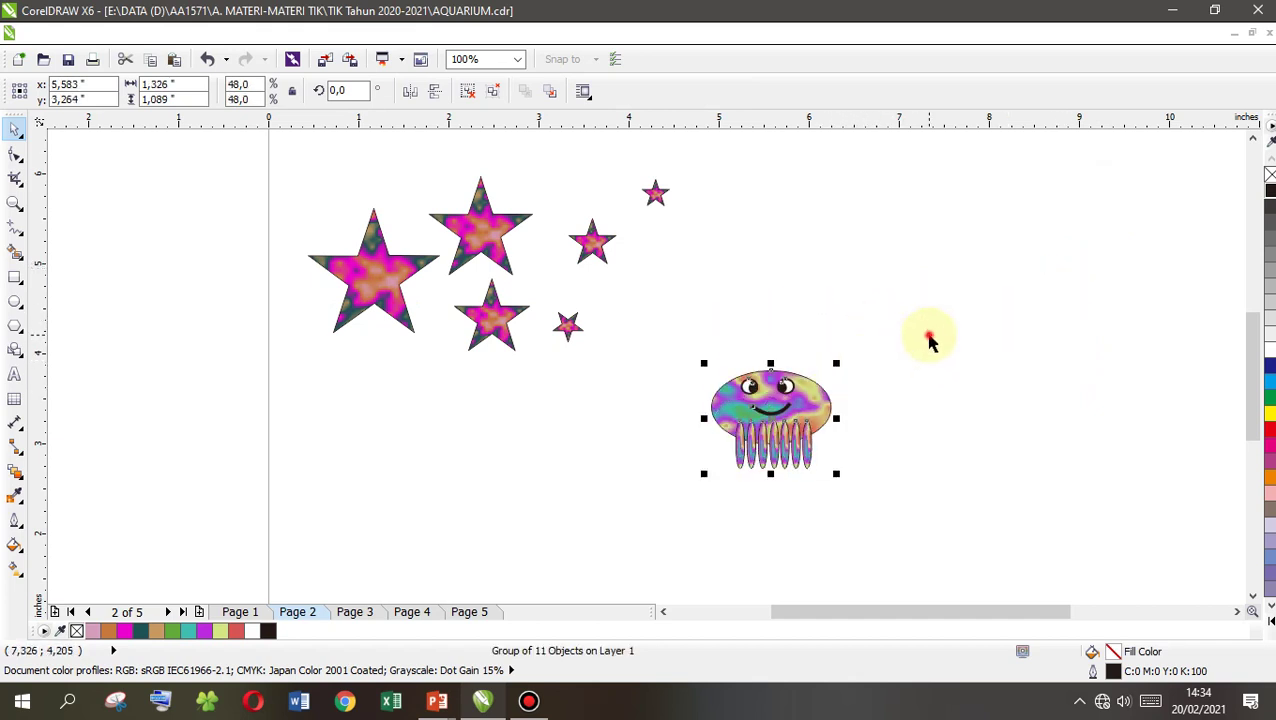
left_click(928, 339)
Duplicate the jellyfish, place the copy above and to the right of the original, and shrink it to about 0.77 by 0.63 inches.
left_click(806, 419)
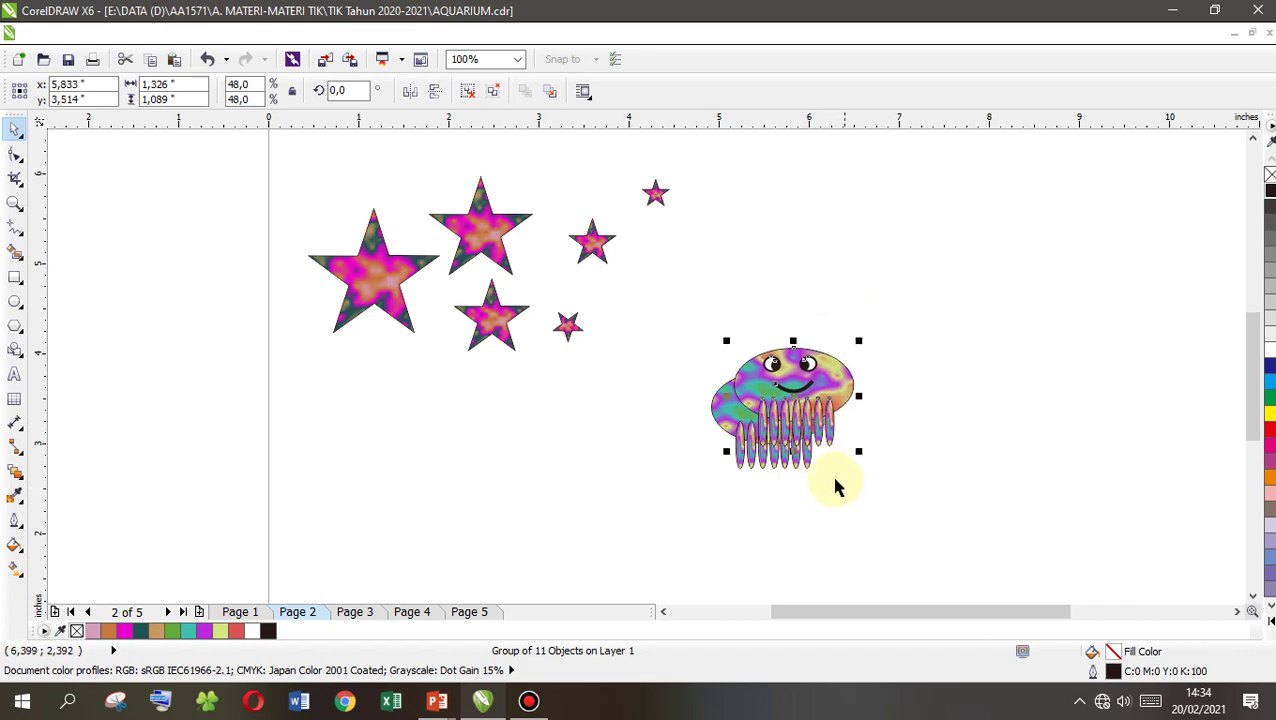
left_click_drag(783, 422, 932, 347)
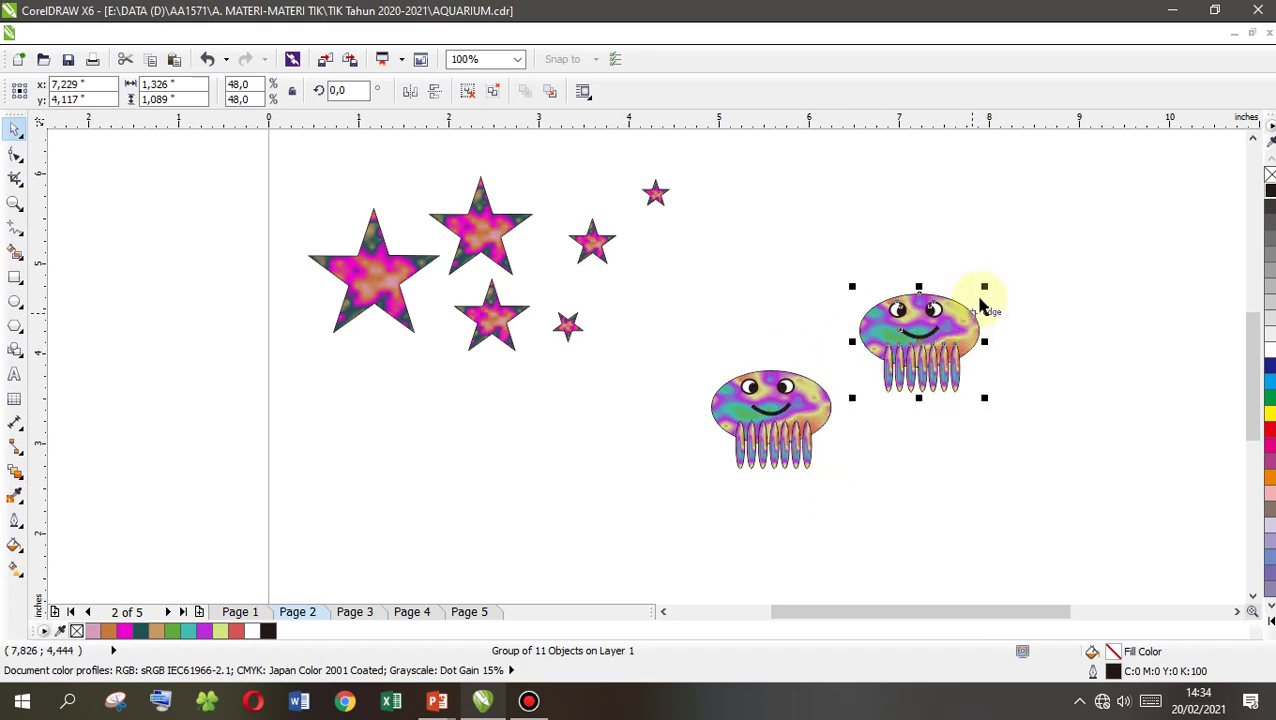
left_click_drag(983, 287, 935, 328)
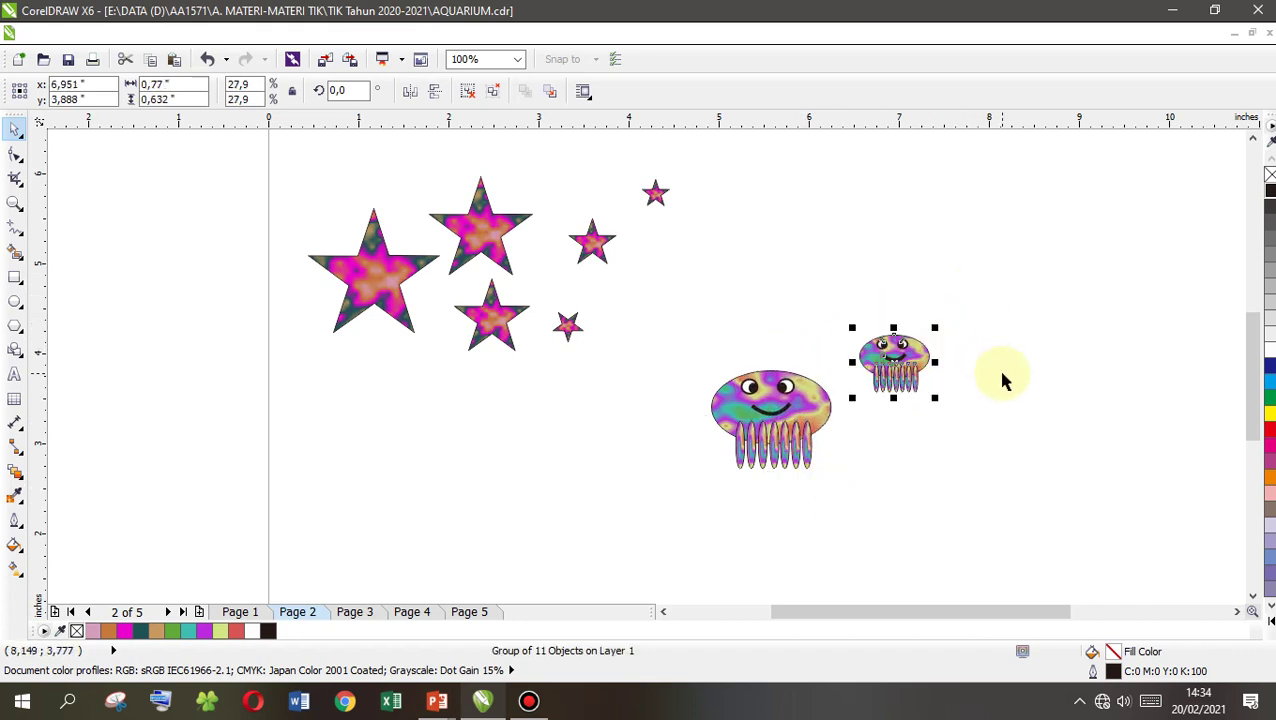
left_click(1000, 369)
Rotate the small jellyfish copy beside the large one to 143.5 degrees.
left_click(929, 396)
left_click(915, 375)
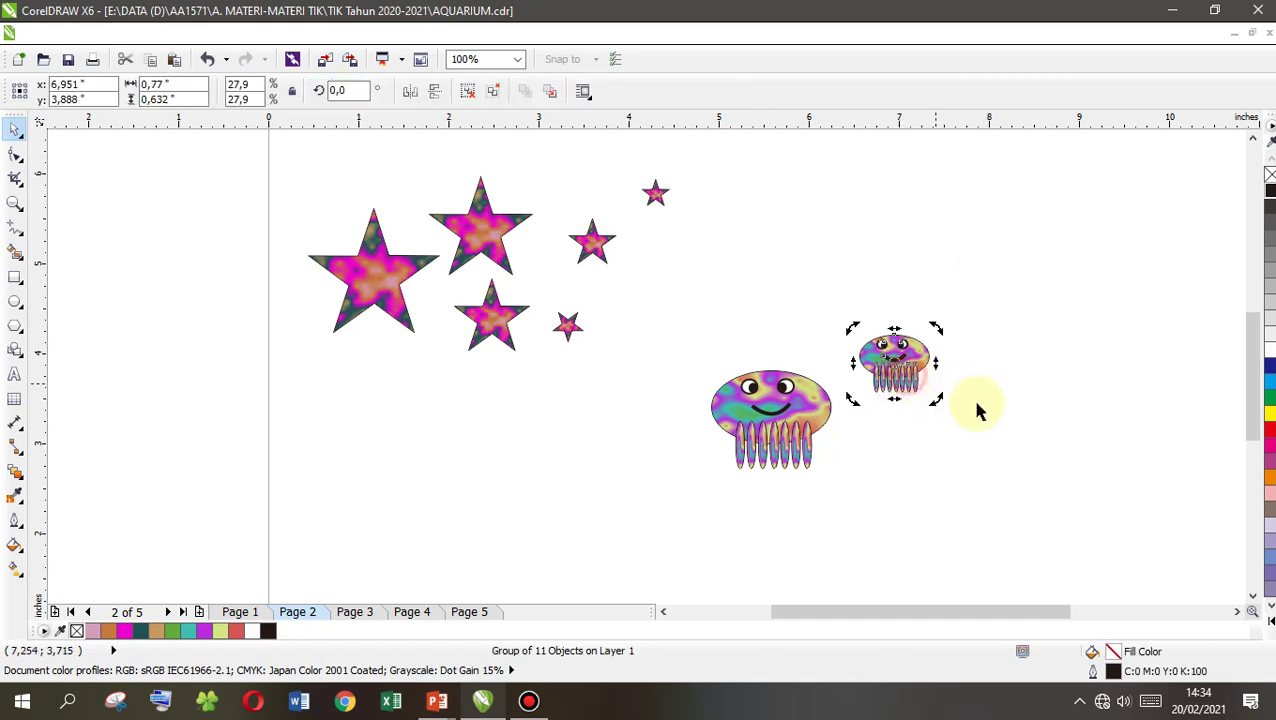
left_click(1033, 325)
left_click(893, 372)
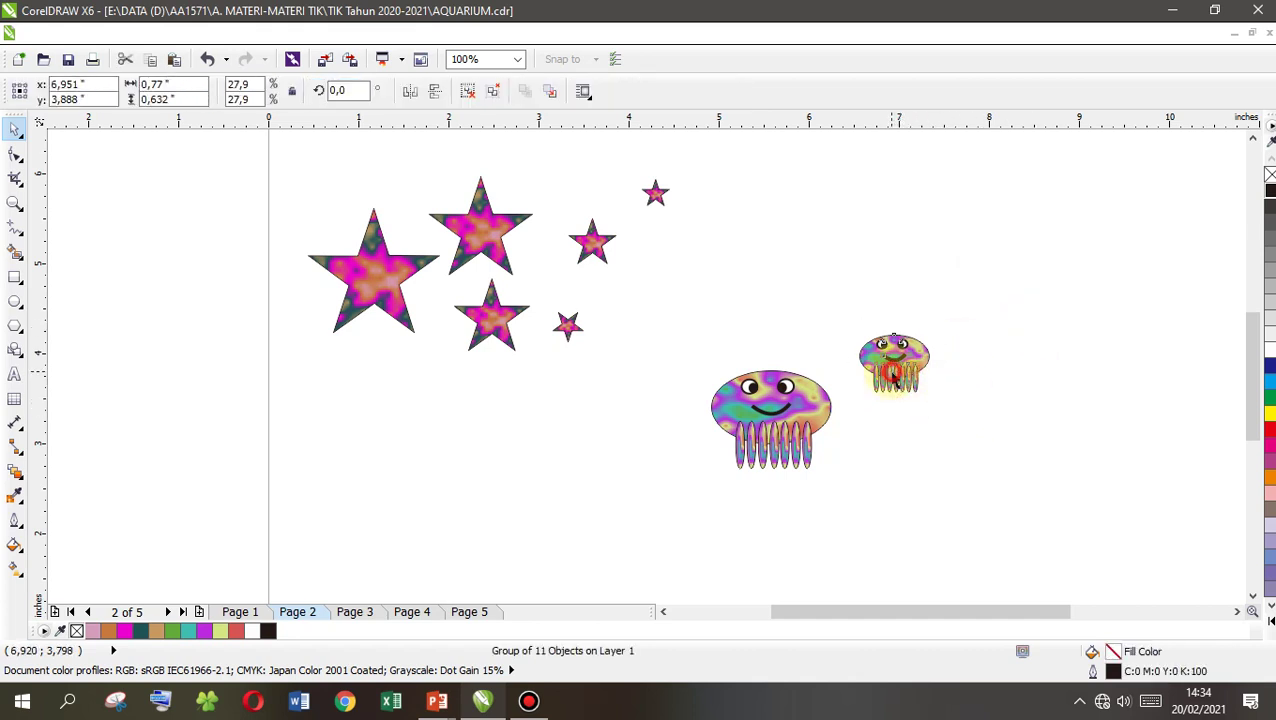
left_click(885, 350)
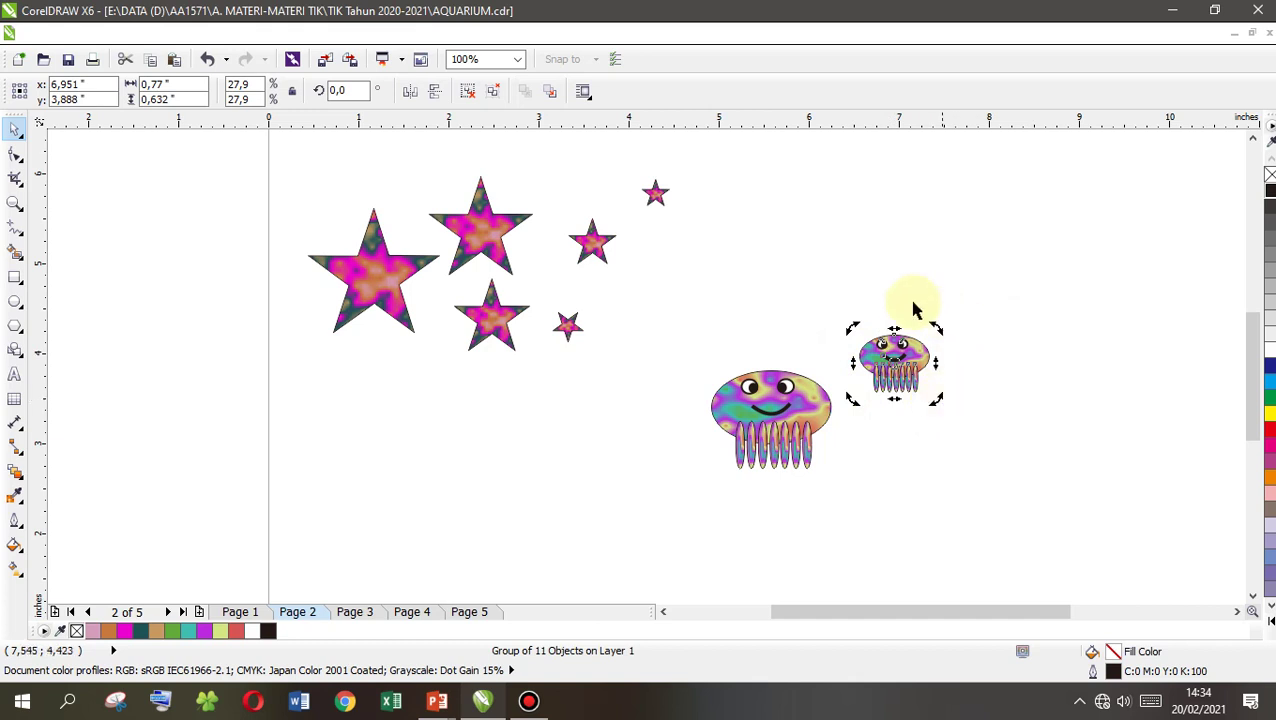
left_click_drag(938, 330, 848, 358)
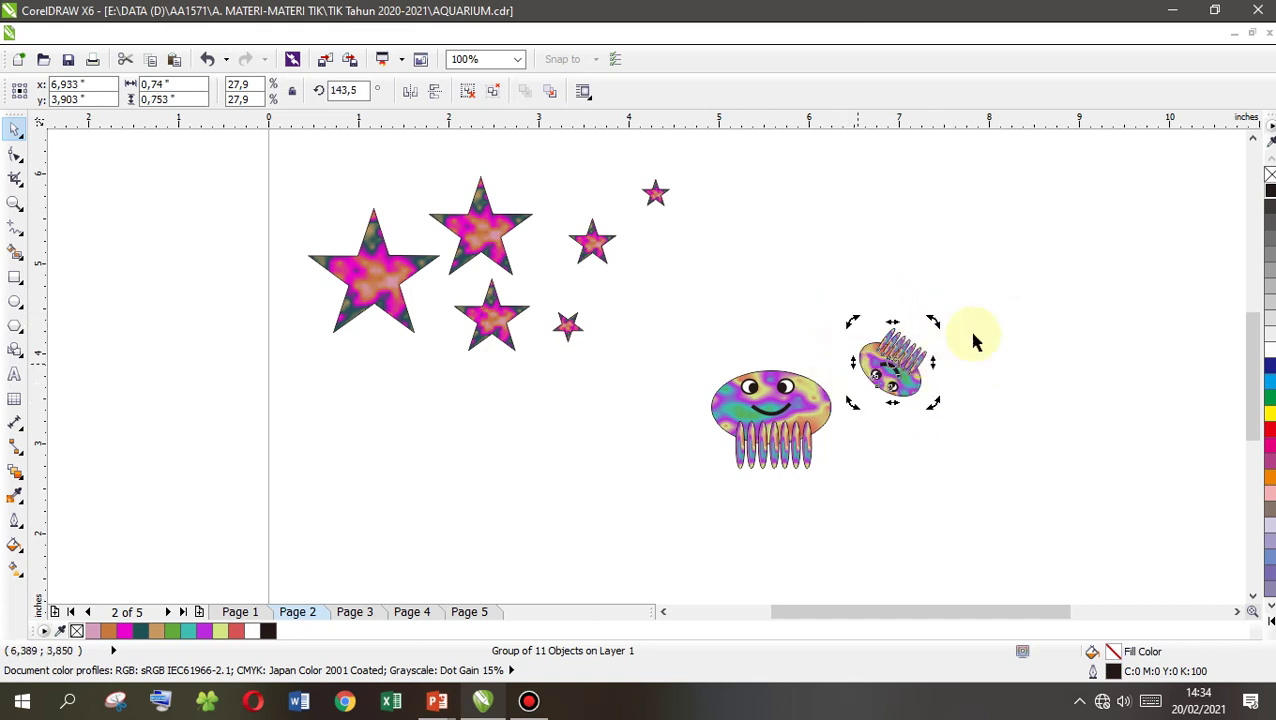
left_click(997, 331)
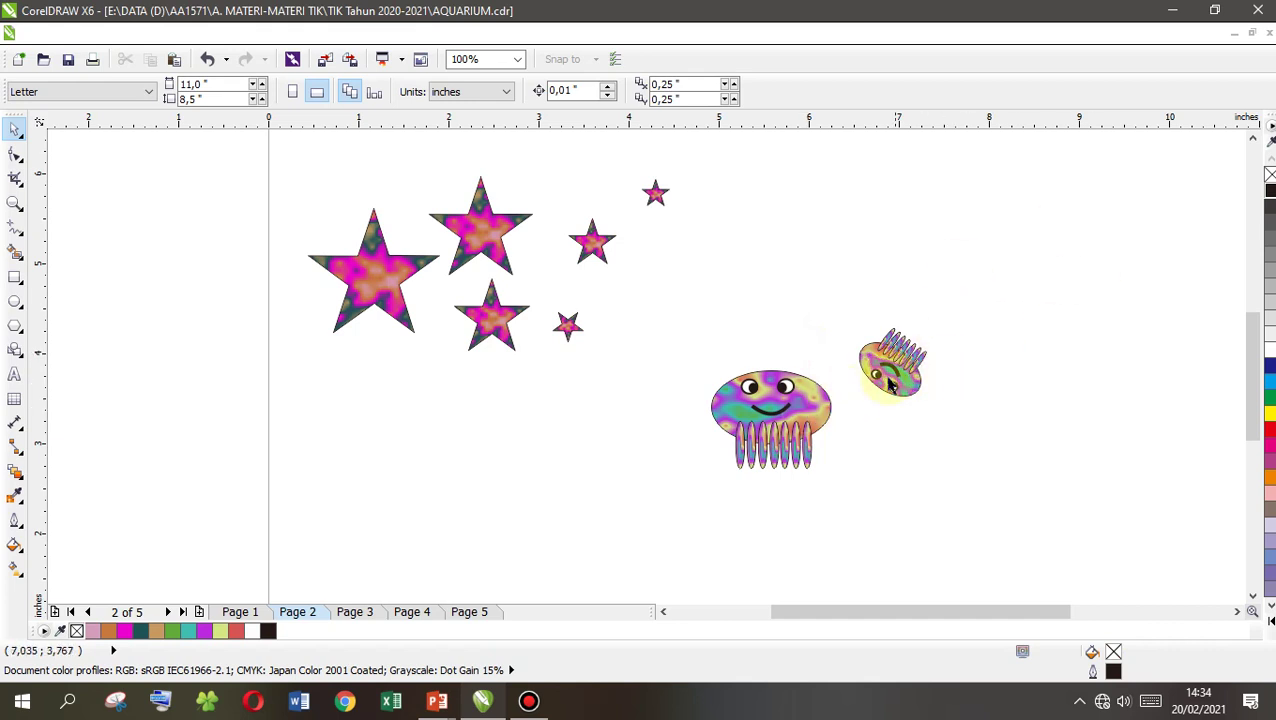
Duplicate the tilted jellyfish, place the copy to its right, and rotate the copy fully upside down.
left_click(886, 376)
left_click_drag(886, 378, 1022, 345)
left_click(1030, 335)
left_click_drag(1070, 285, 1035, 268)
left_click(1023, 237)
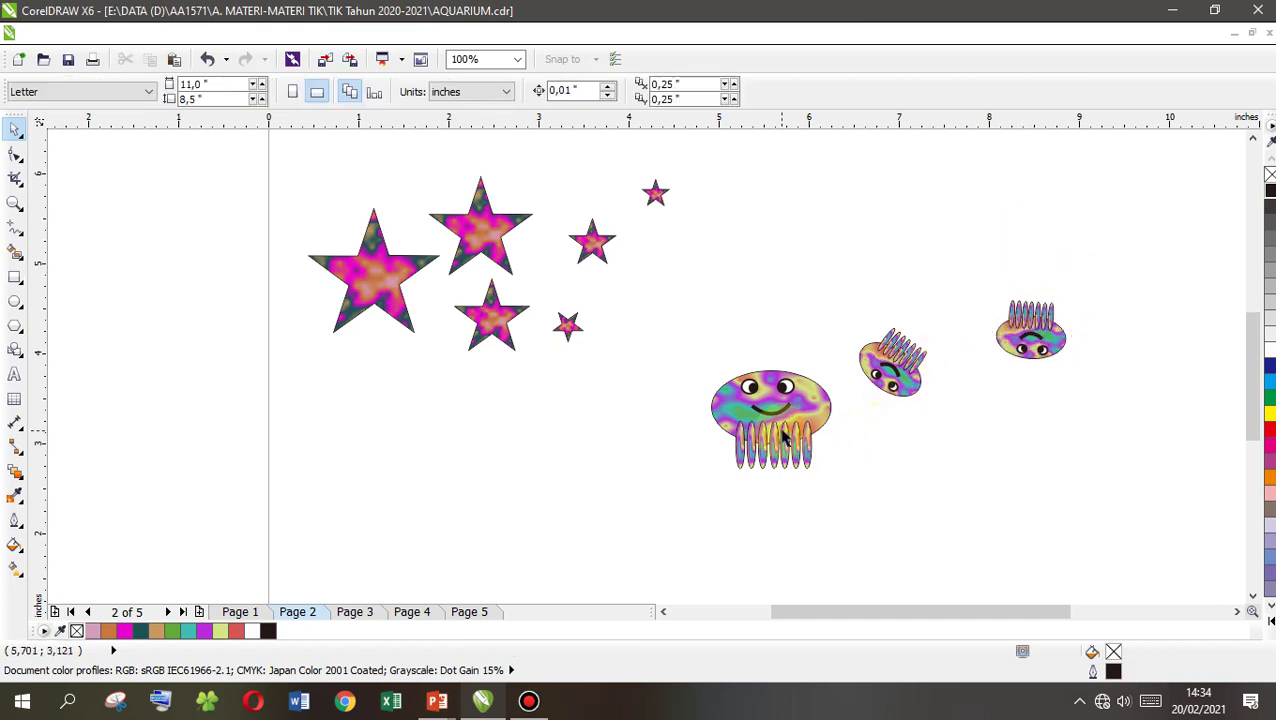
Shrink the upside-down jellyfish copy proportionally to about half its size.
left_click(1032, 332)
left_click_drag(1071, 291, 1030, 324)
left_click(1107, 361)
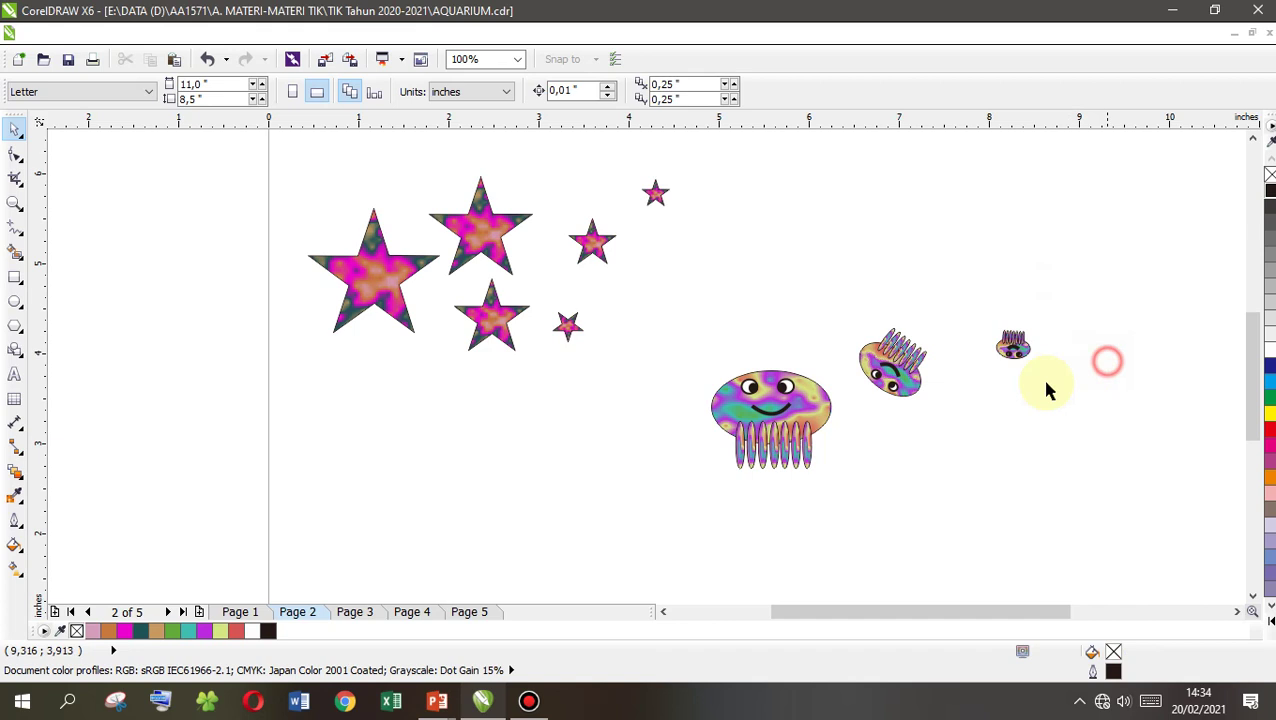
Place two copies below the tilted jellyfish, enlarging the right one to about 0.90 by 0.92 inches and rotating it to 209.1 degrees.
left_click(918, 375)
left_click_drag(912, 372, 1066, 497)
left_click(1020, 455)
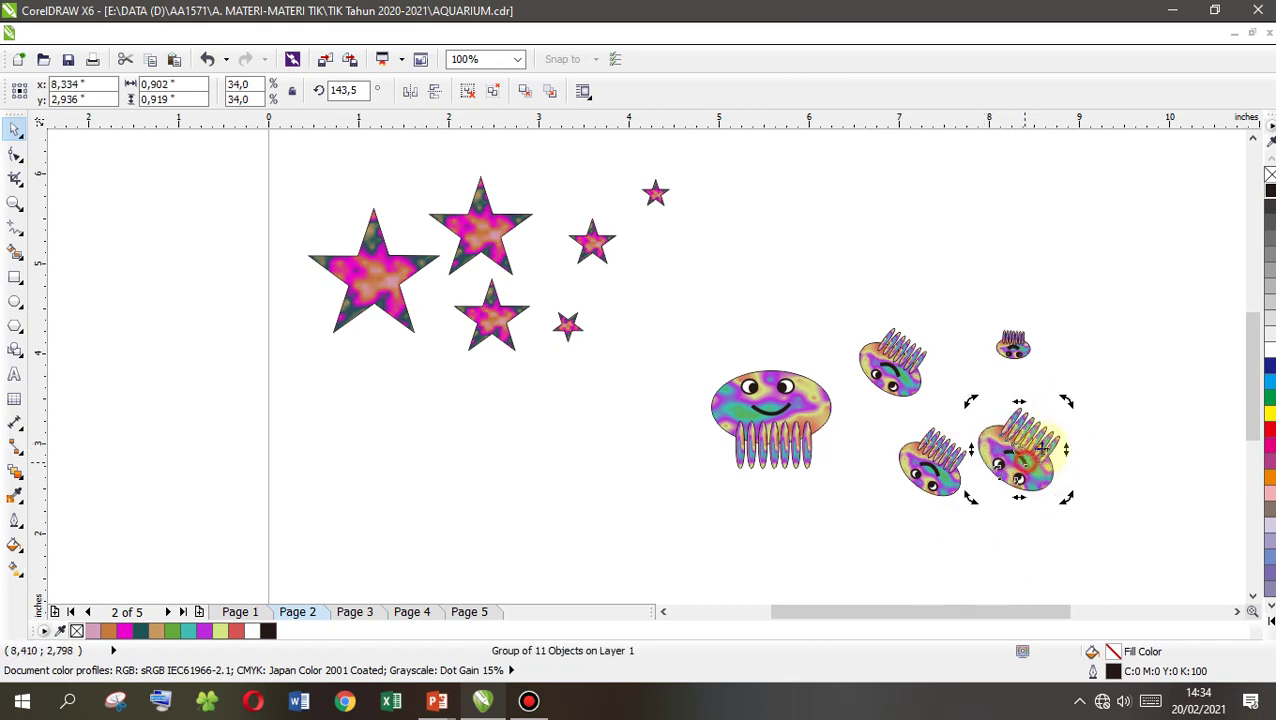
left_click_drag(1064, 404, 994, 380)
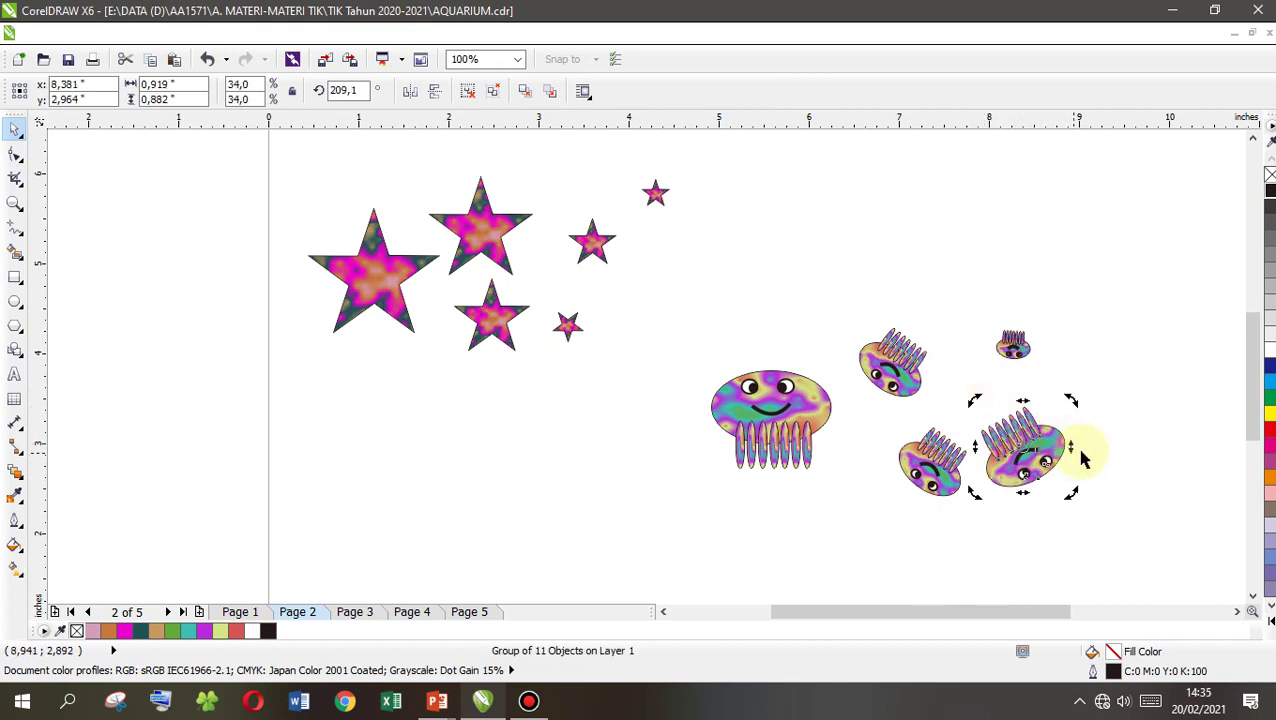
Duplicate the large upright jellyfish to the far right of the group and shrink the copy to about 0.88 by 0.72 inches.
left_click(1134, 424)
left_click(790, 410)
left_click_drag(790, 410, 1106, 362)
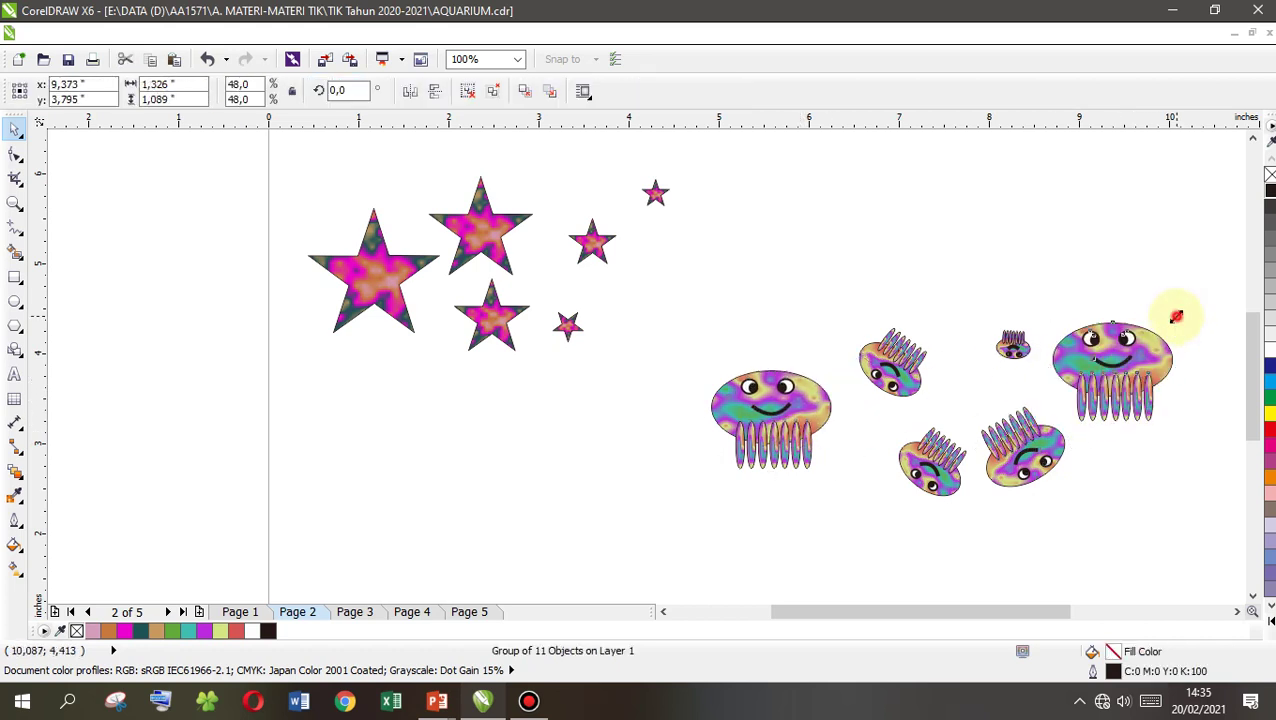
left_click_drag(1170, 314, 1150, 338)
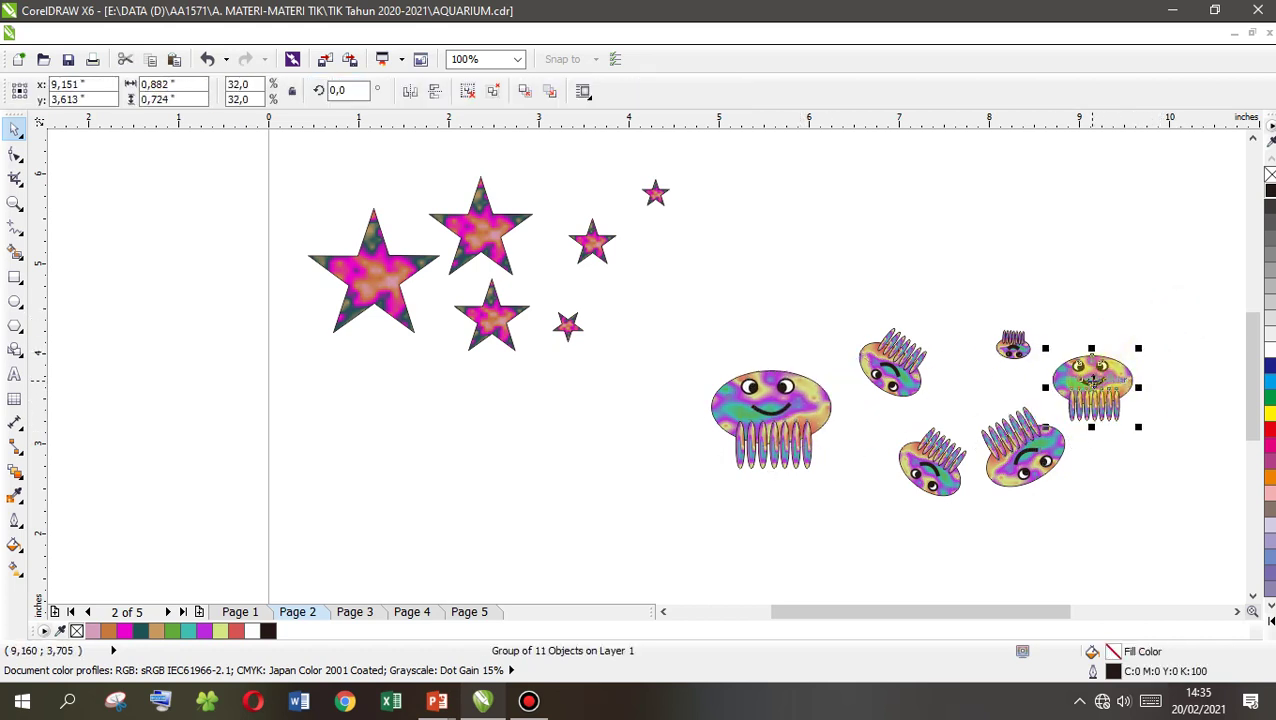
Move the large jellyfish slightly right and down, and place a smaller upright copy above the tilted jellyfish.
left_click(770, 425)
left_click_drag(770, 425, 788, 433)
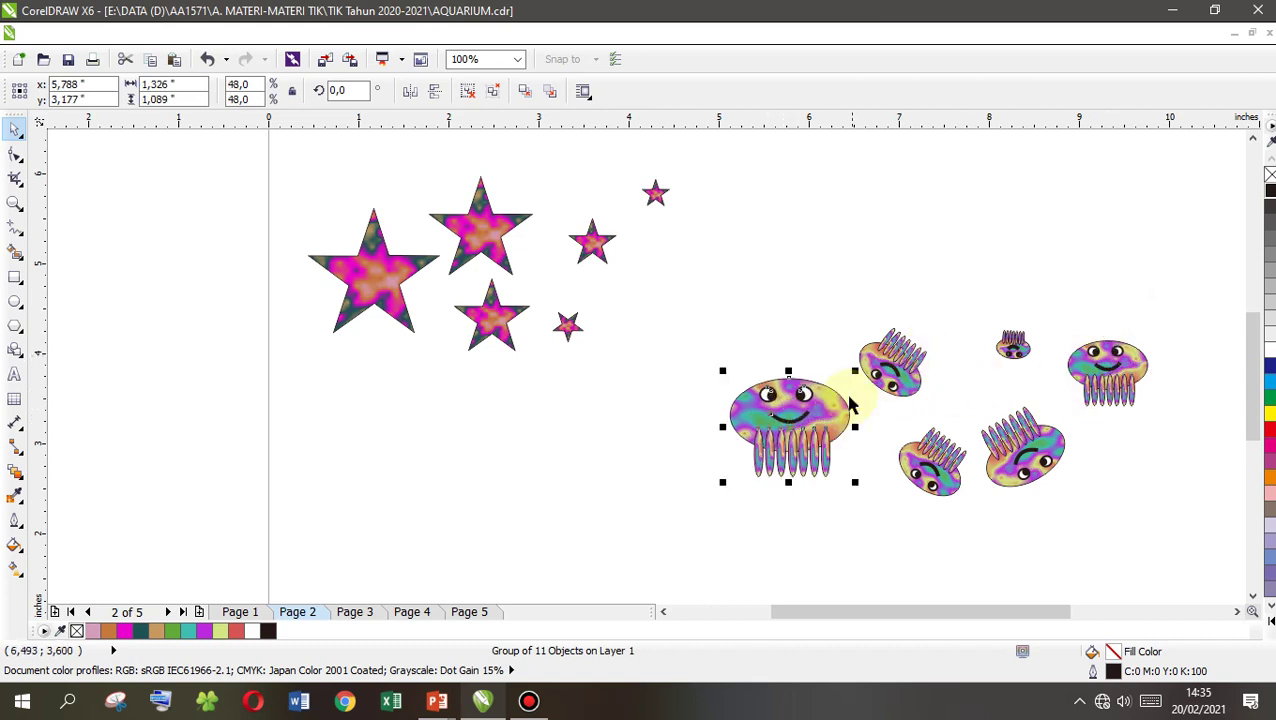
left_click_drag(849, 398, 970, 265)
left_click(1108, 230)
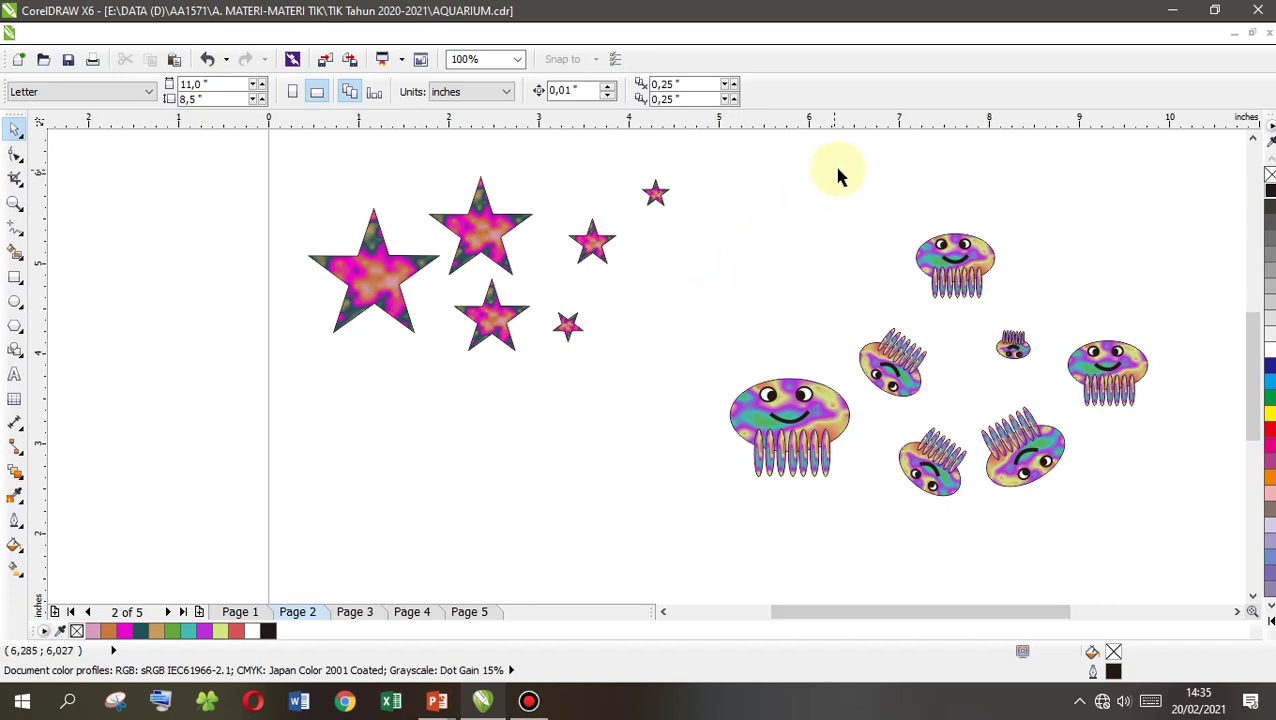
Switch to the presentation showing how to make jellyfish legs and advance to its next slide.
left_click(1175, 20)
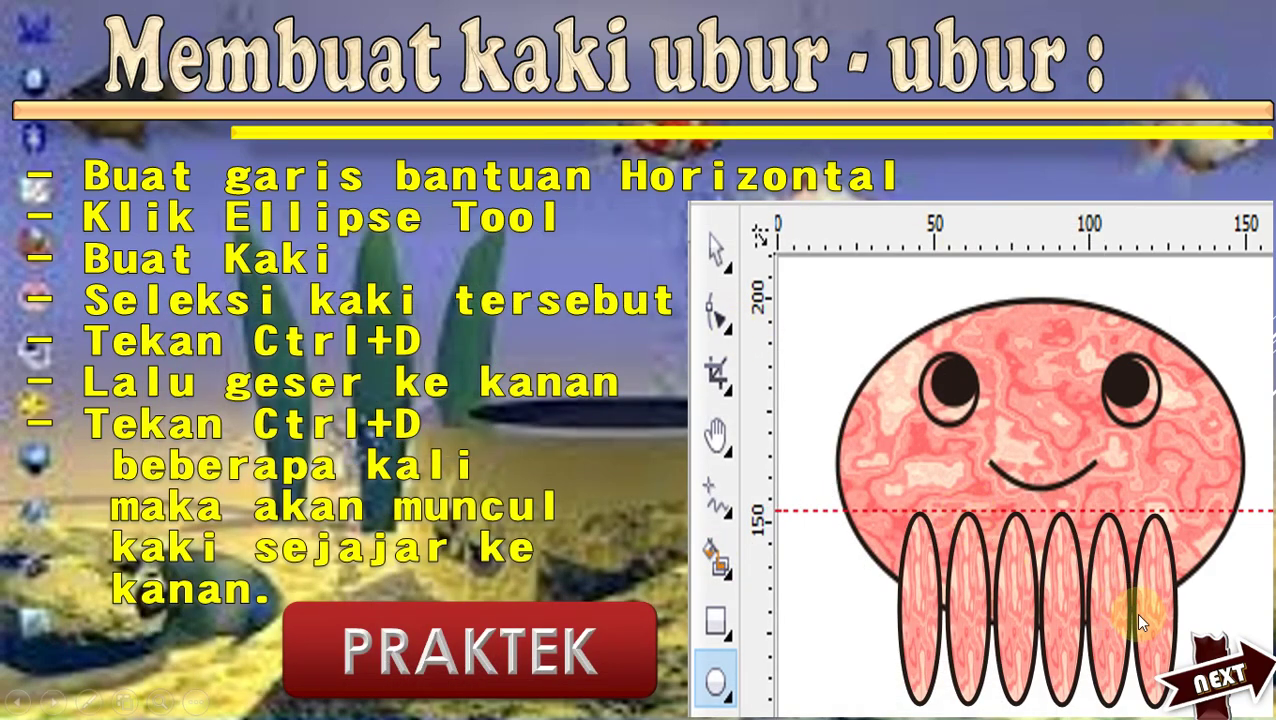
left_click(1237, 673)
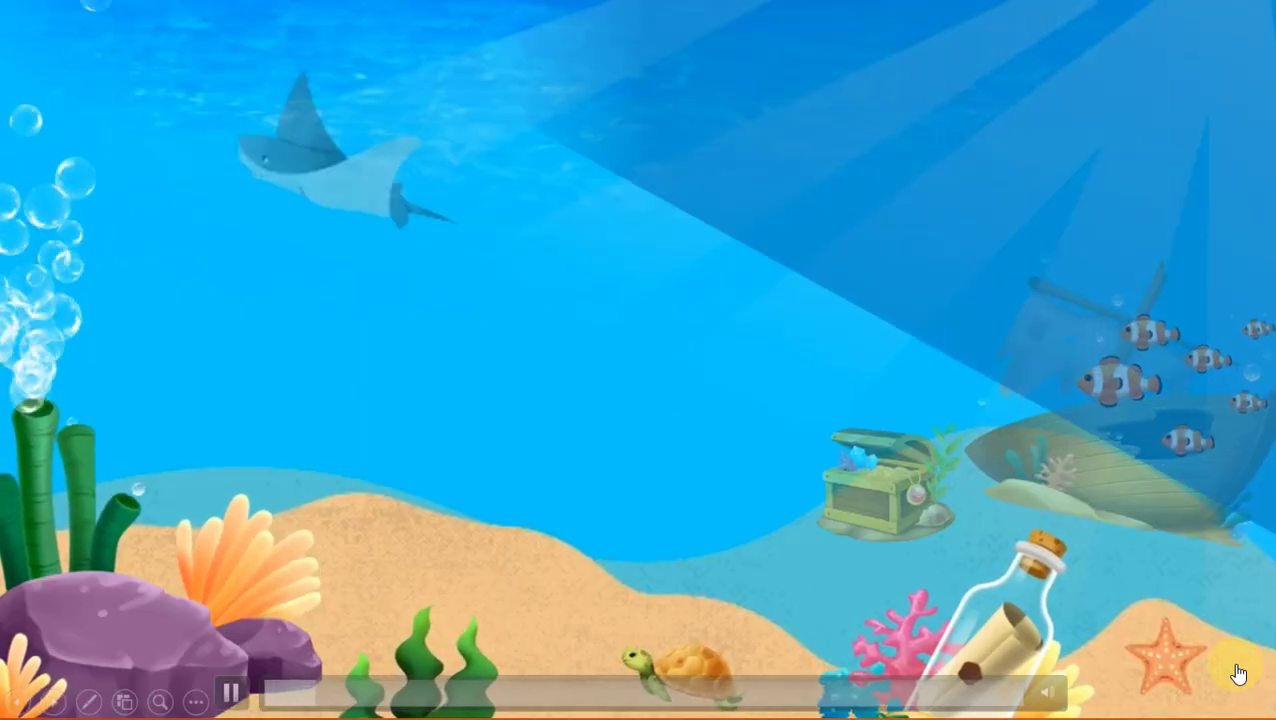